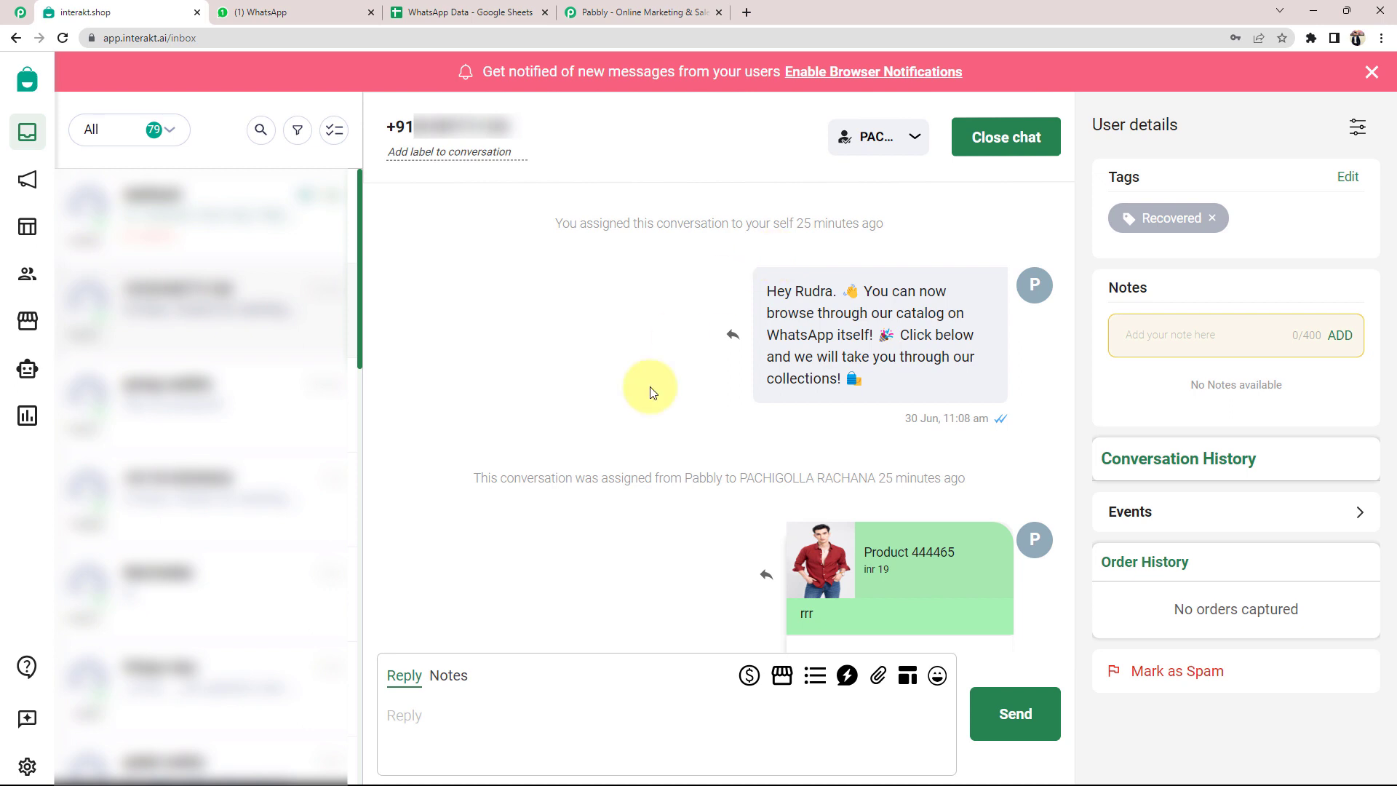
Examine the customer conversation in Interakt and the column headings of the WhatsApp Data Google Sheet
click(486, 731)
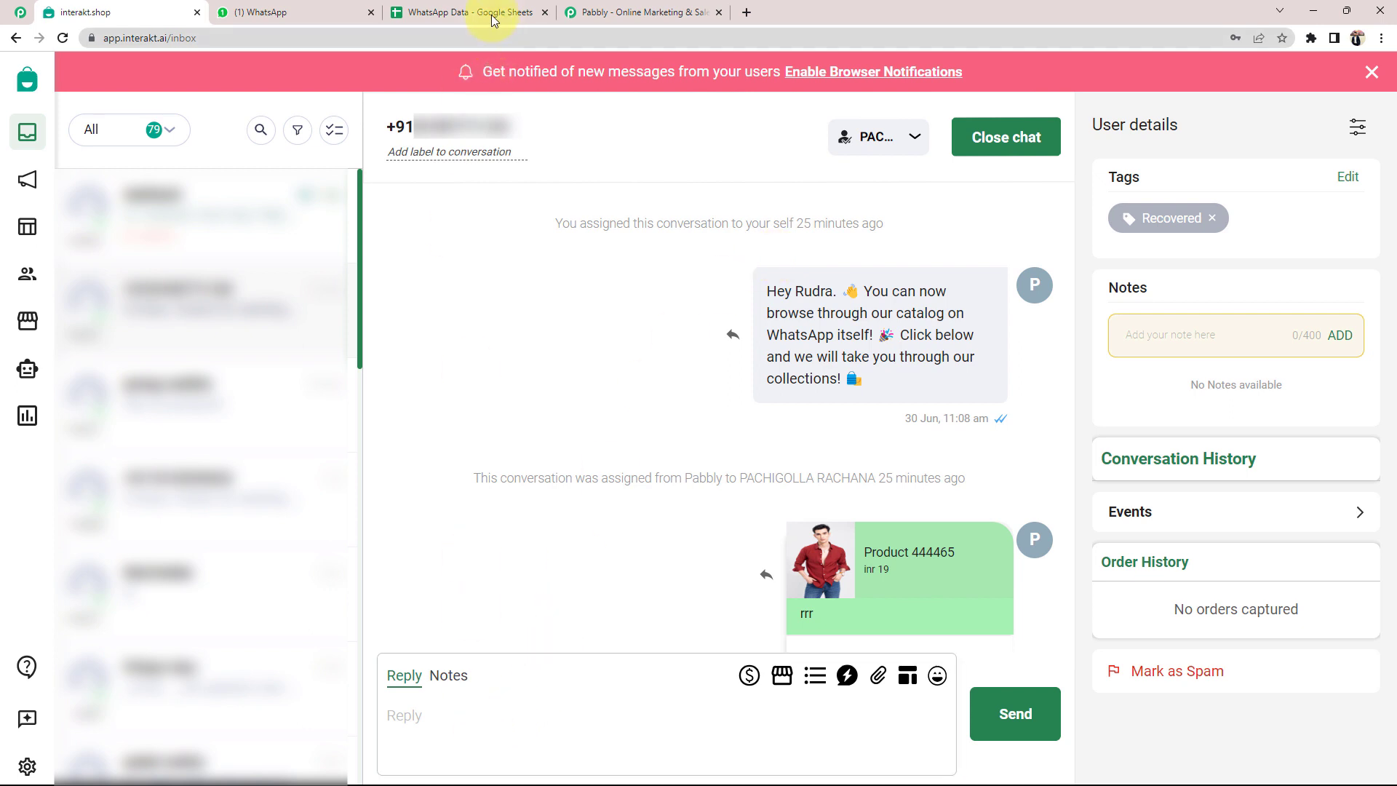
click(486, 11)
click(338, 327)
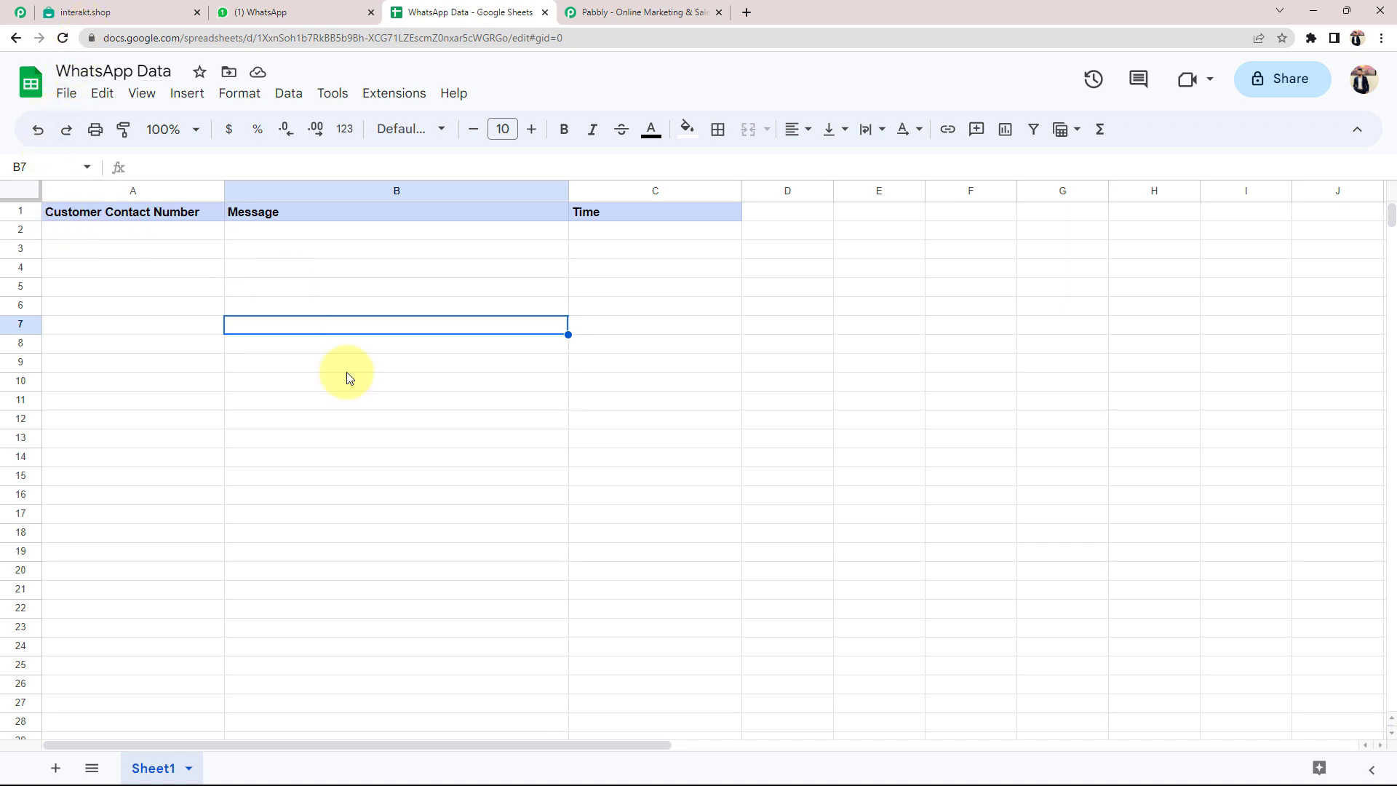
click(84, 10)
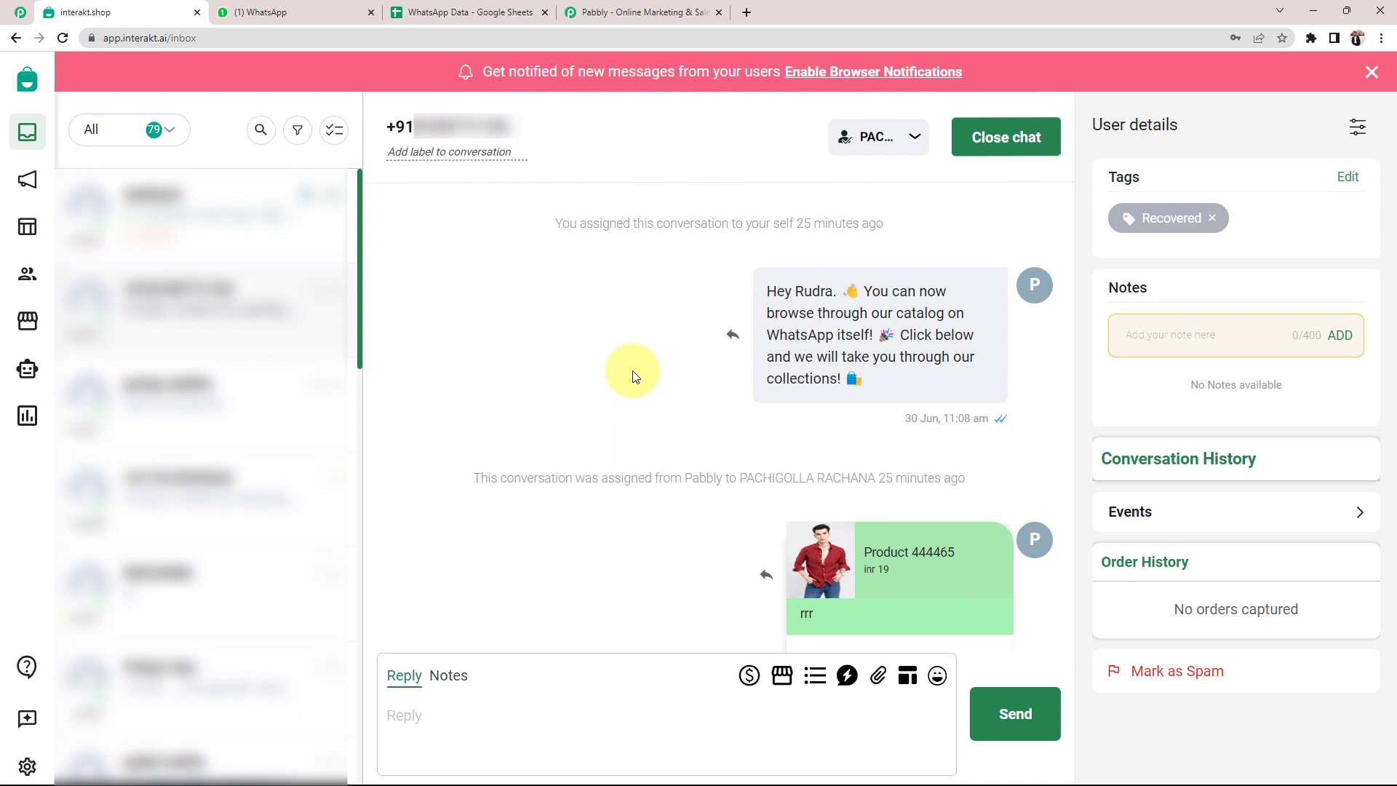
click(483, 11)
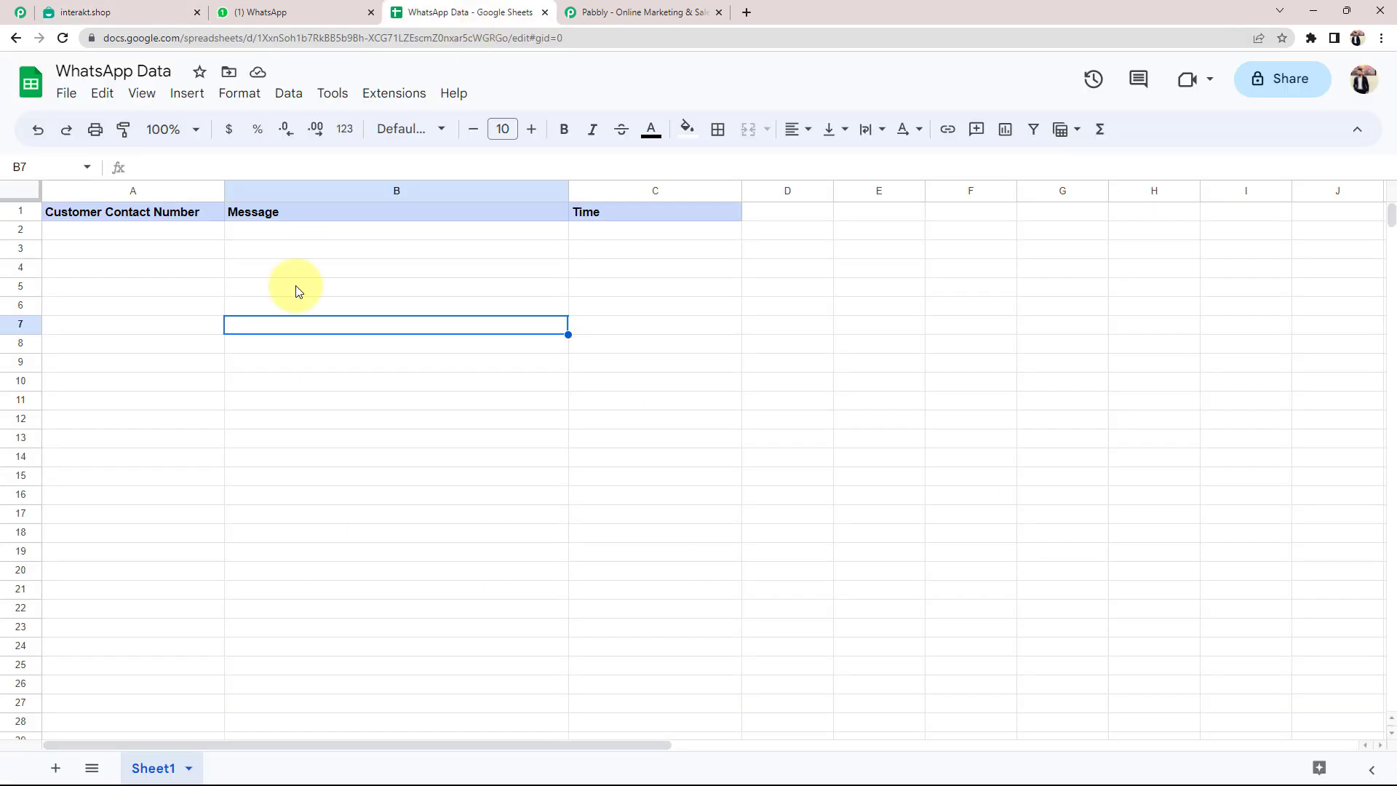
click(339, 253)
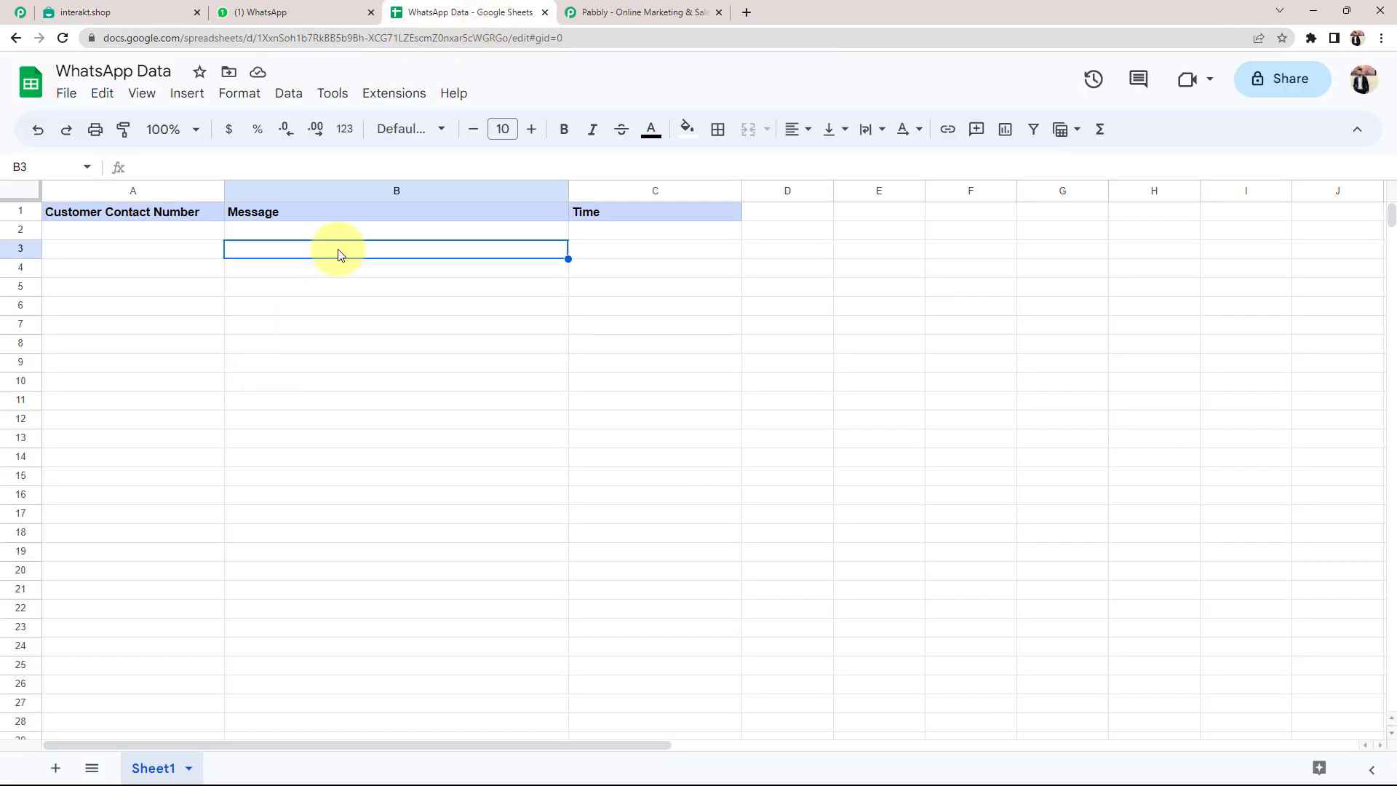
click(115, 12)
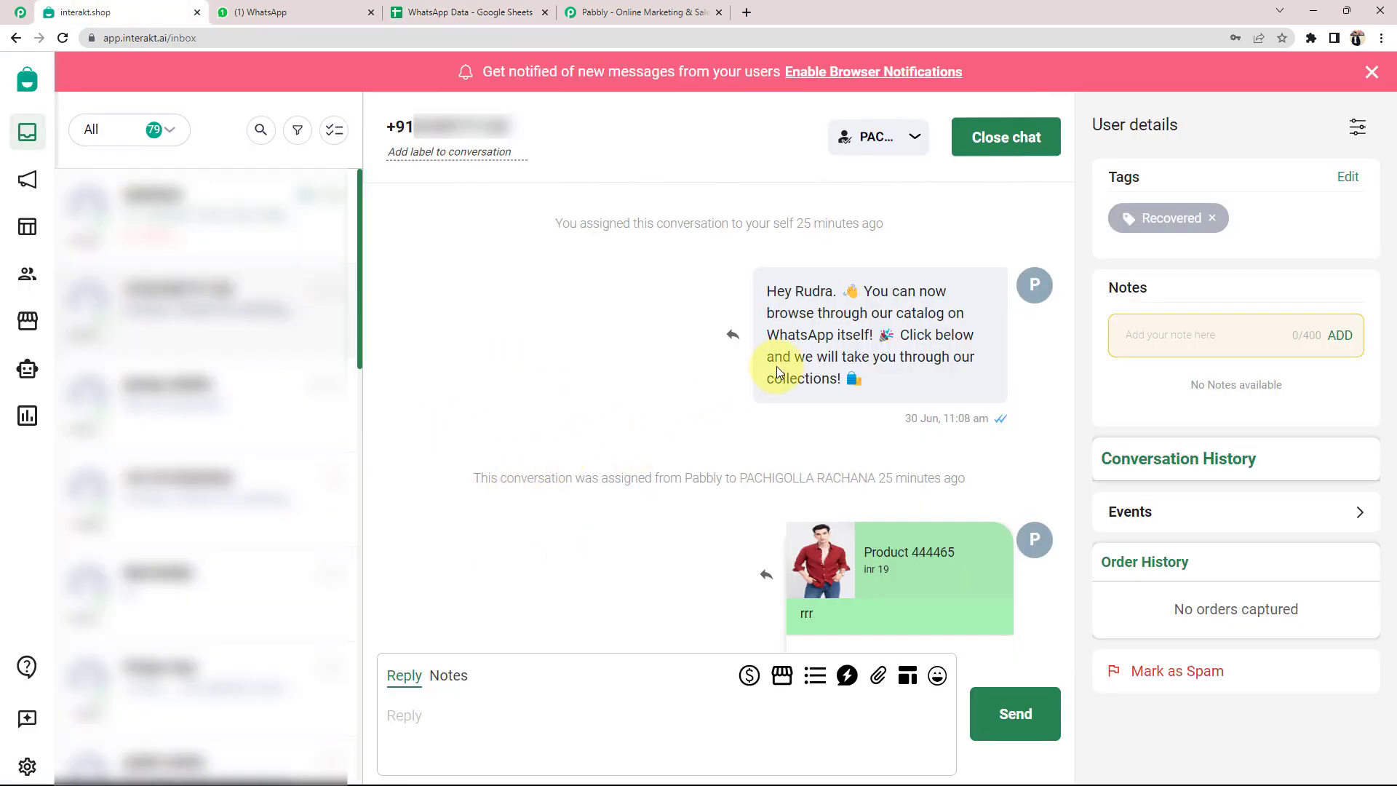
Switch to WhatsApp Web and send "What are some trendy patterns or prints for shirts this season?" in the open business chat
click(277, 9)
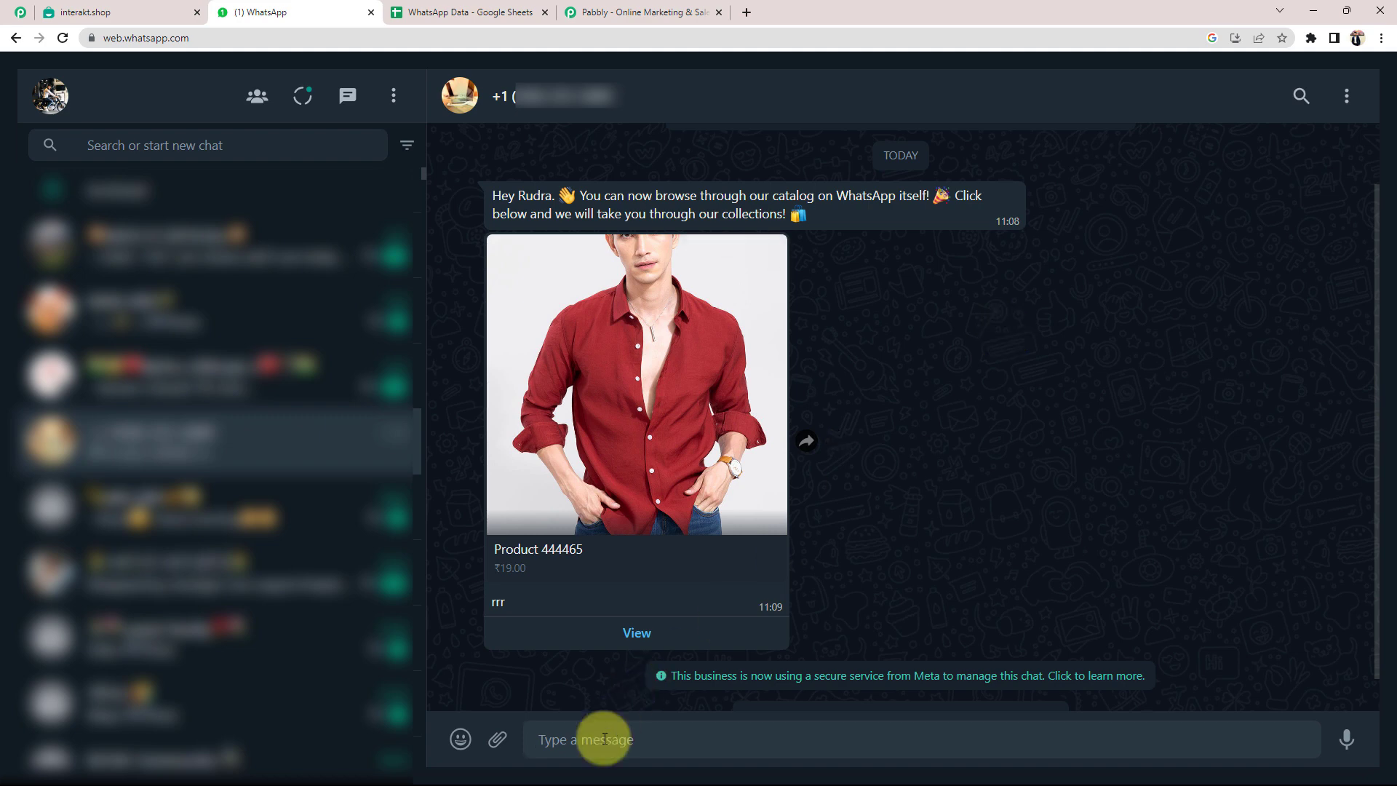
text(What are some trendy patterns or prints for shirts this season?)
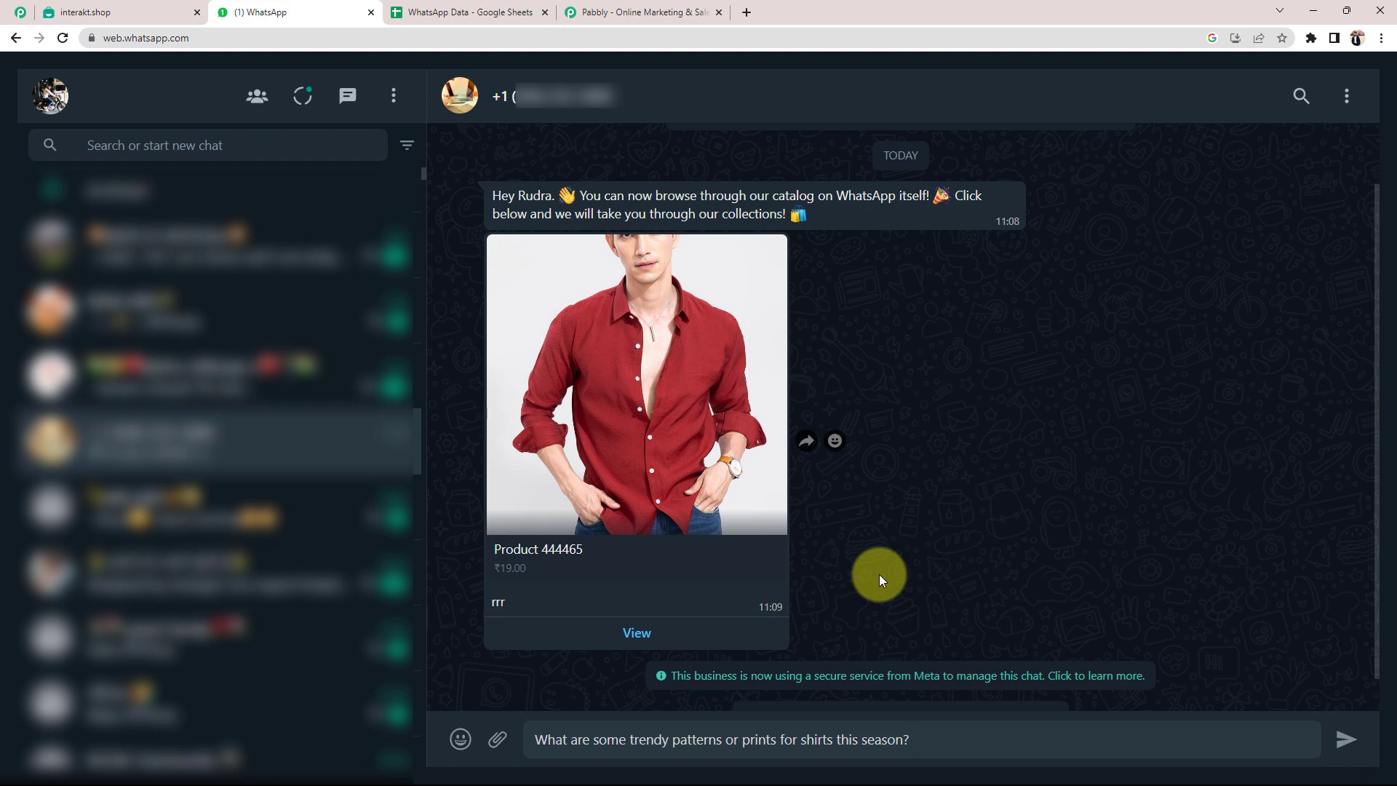
key(Return)
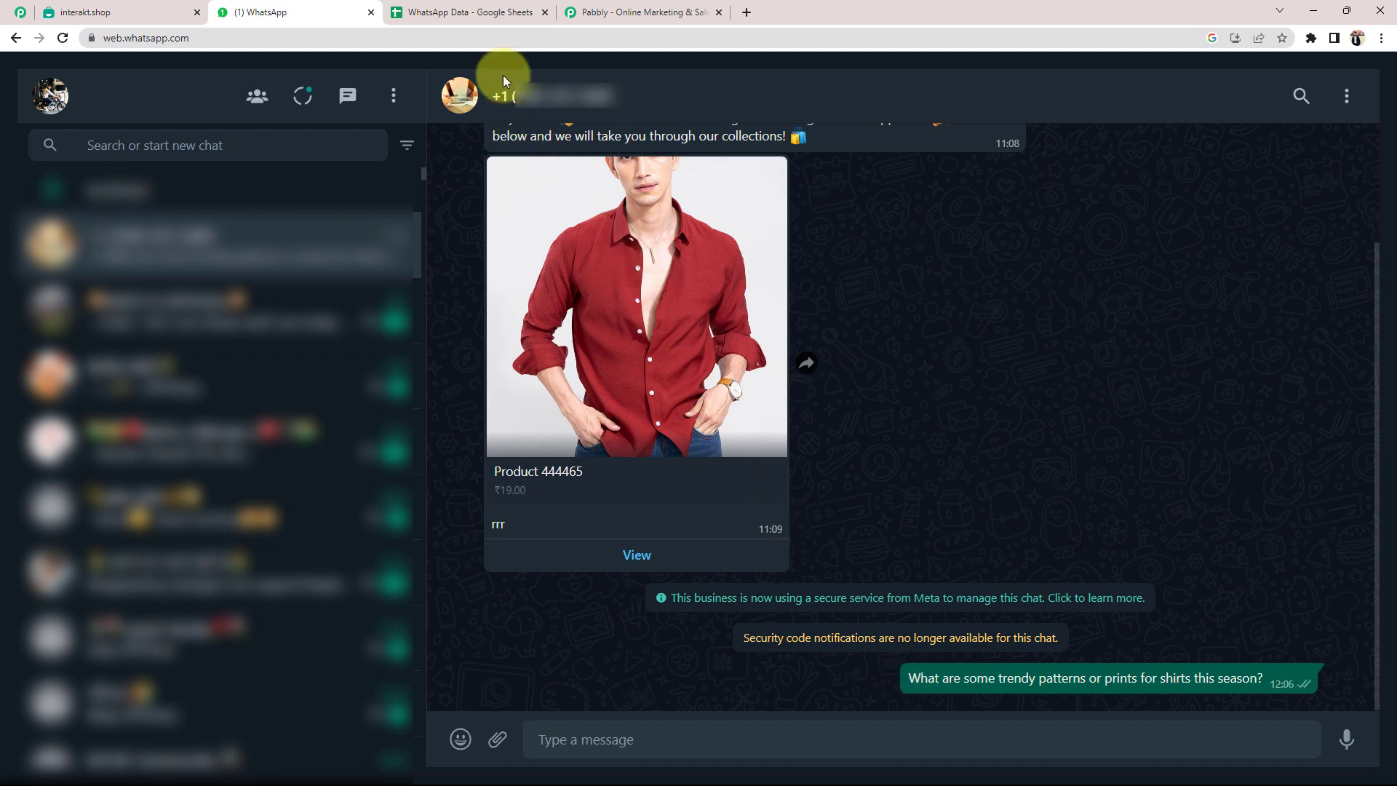
Switch to the WhatsApp Data Google Sheet and widen the Message column to fit the full message in row 2
click(482, 13)
click(247, 303)
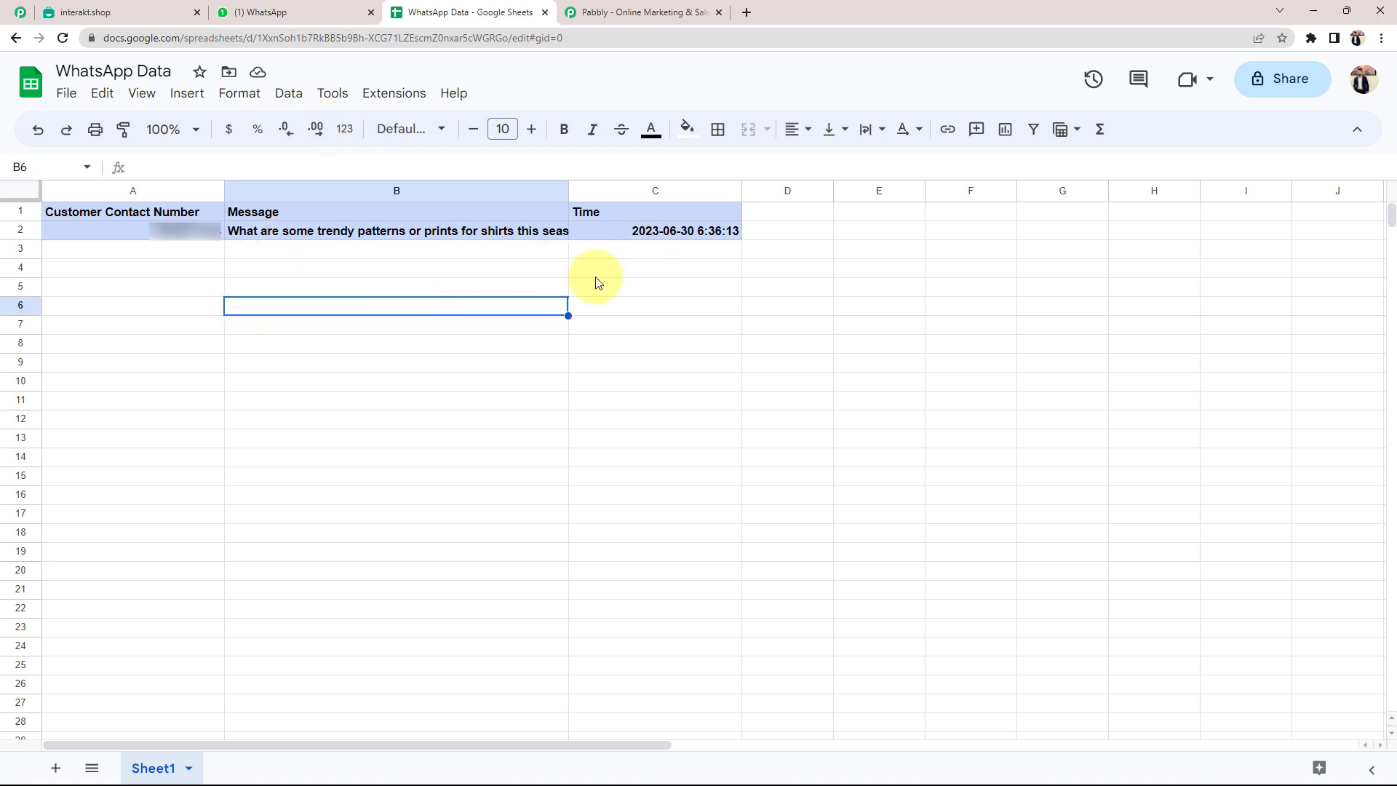
click(416, 402)
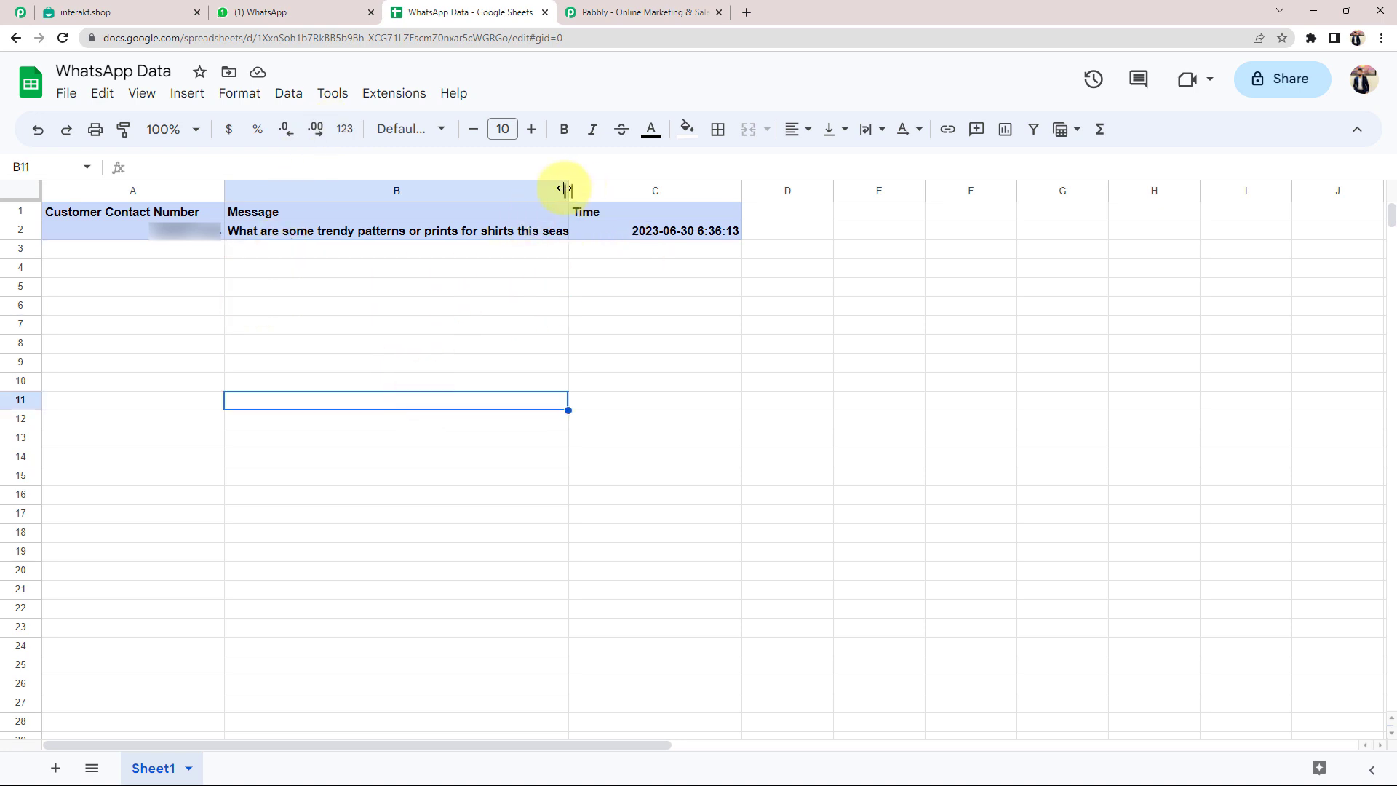
drag(566, 190, 642, 190)
click(422, 512)
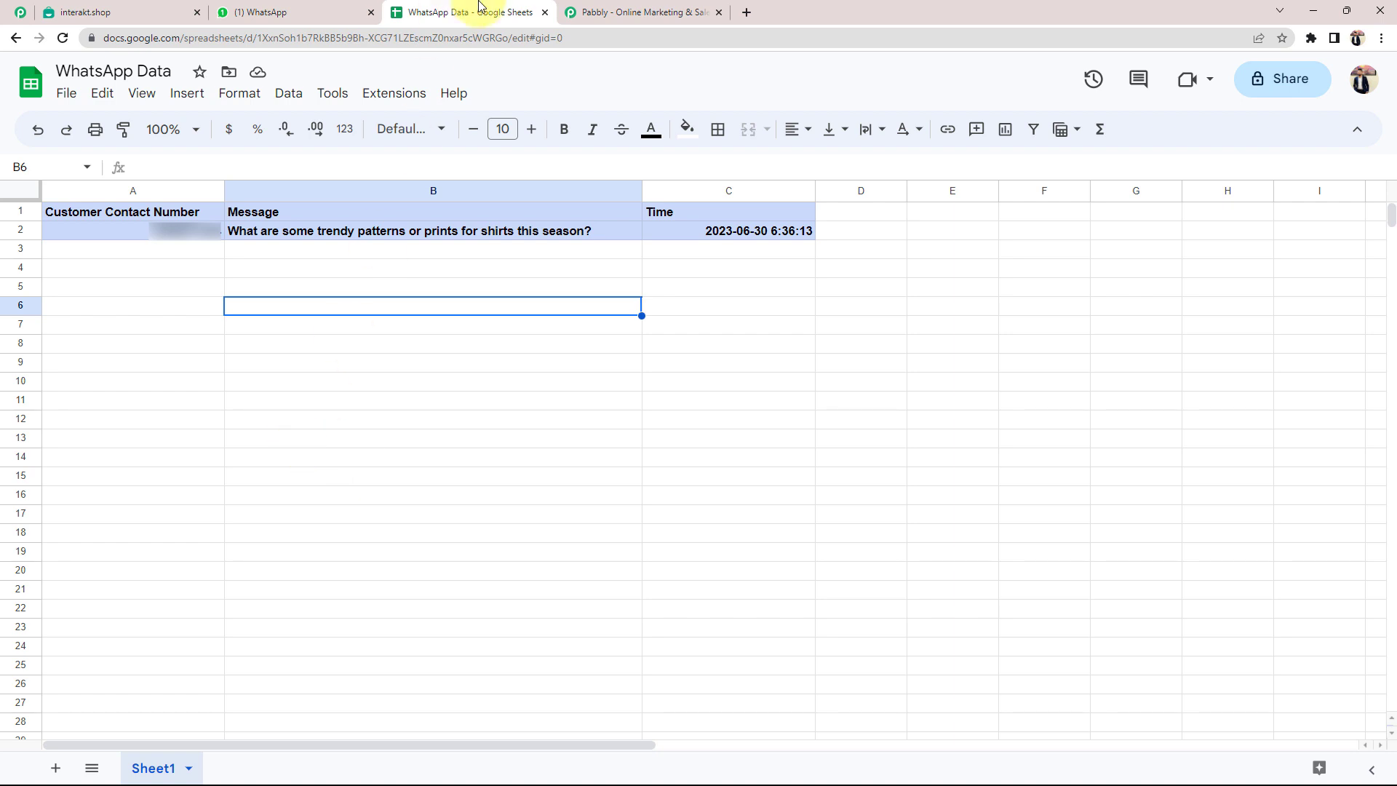
Look over the Interakt inbox and the Pabbly site, and examine the message row recorded in the WhatsApp Data sheet
click(155, 9)
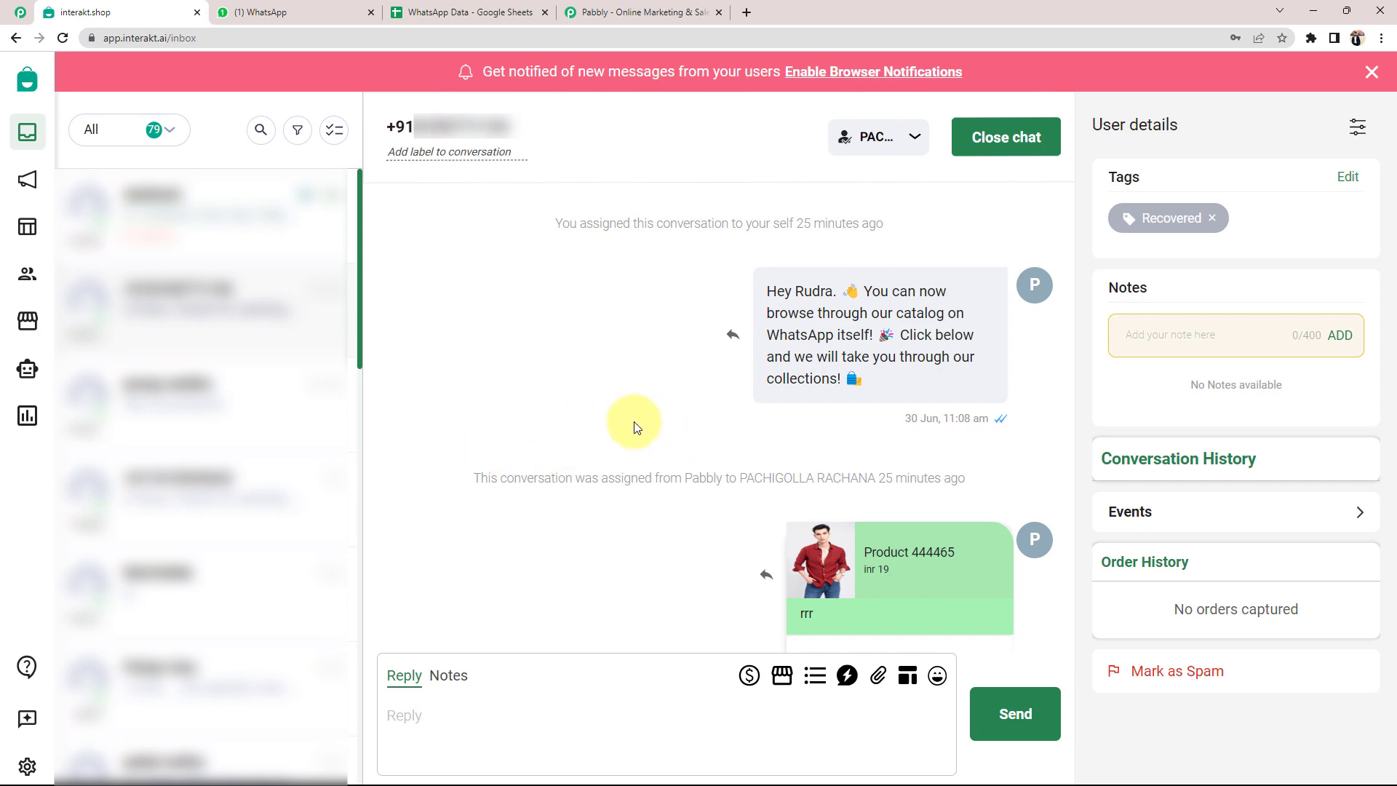
right_click(600, 144)
click(640, 12)
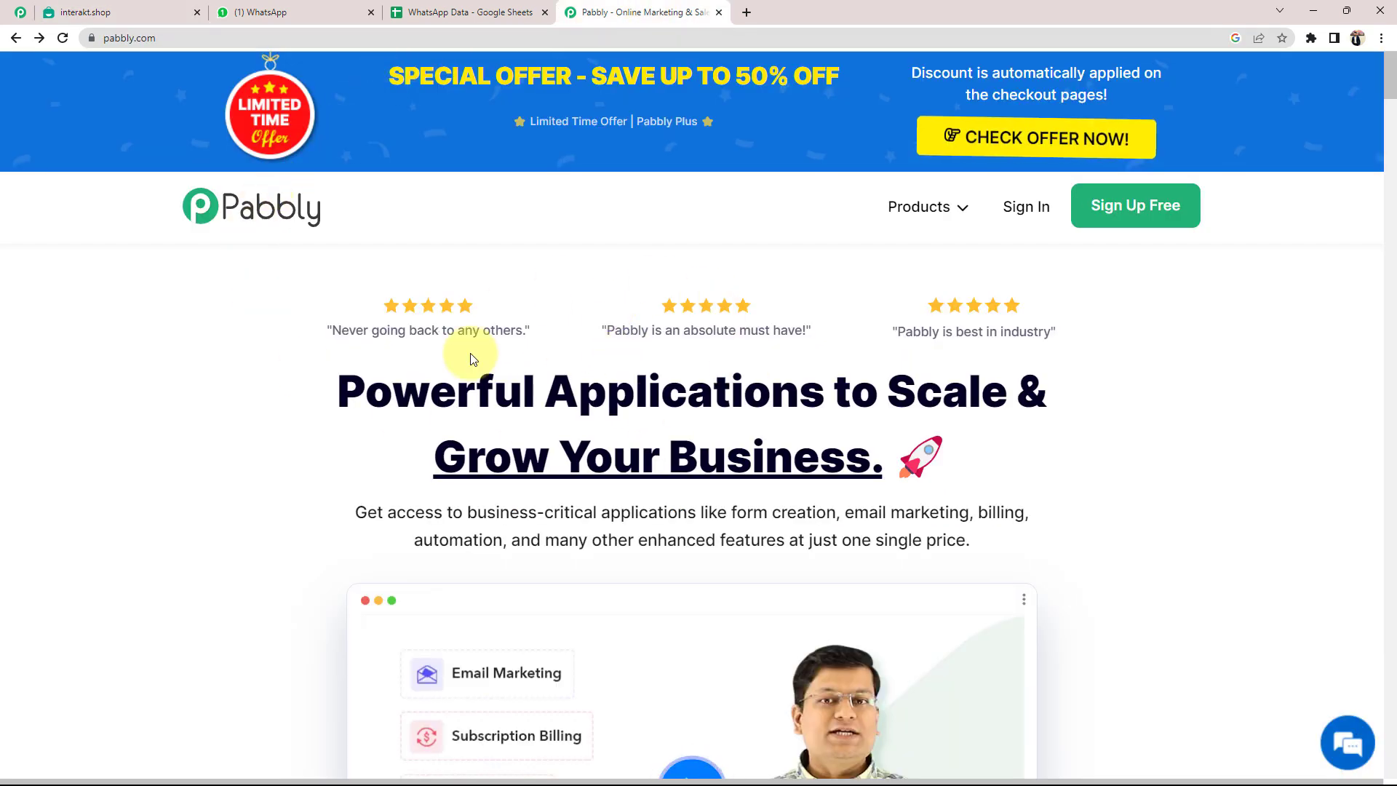
click(248, 12)
click(469, 12)
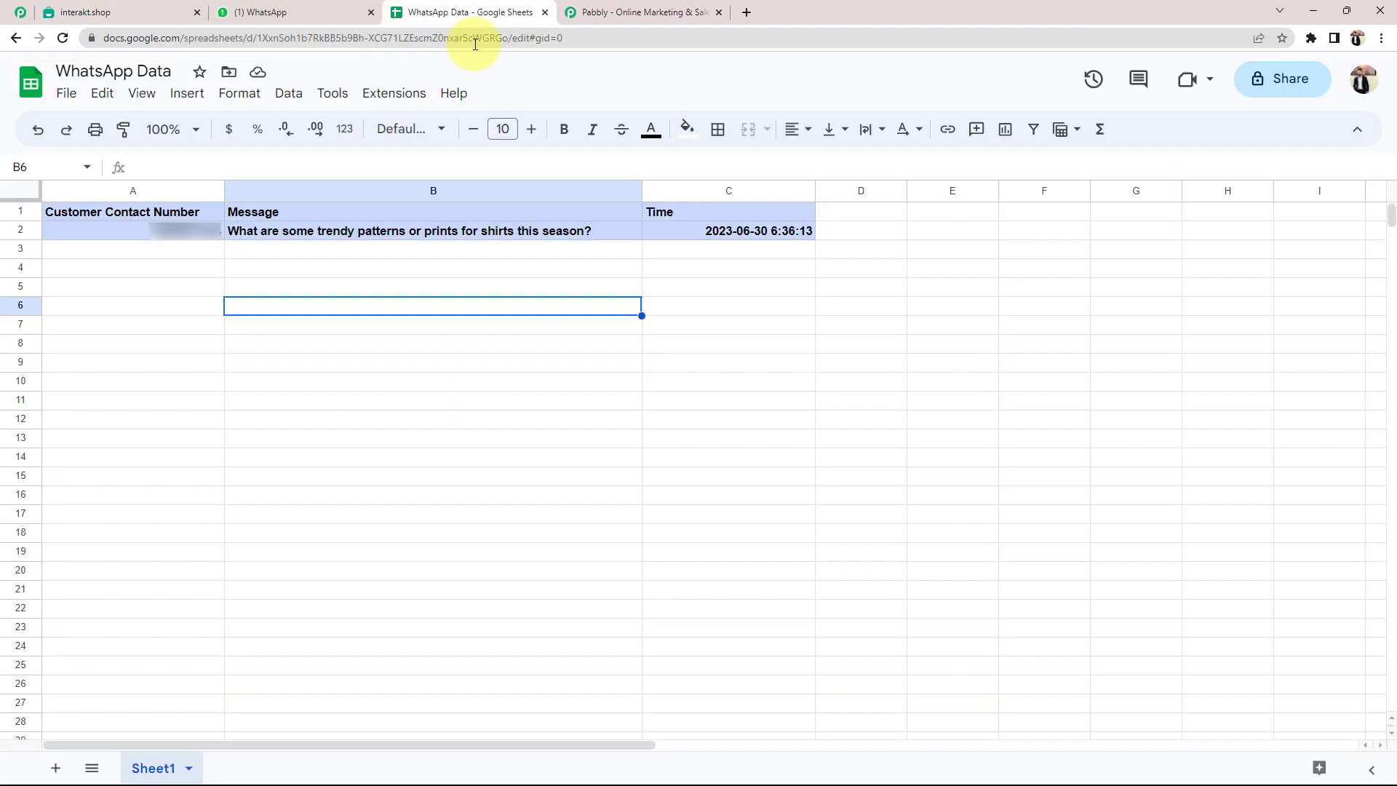
click(477, 394)
click(386, 344)
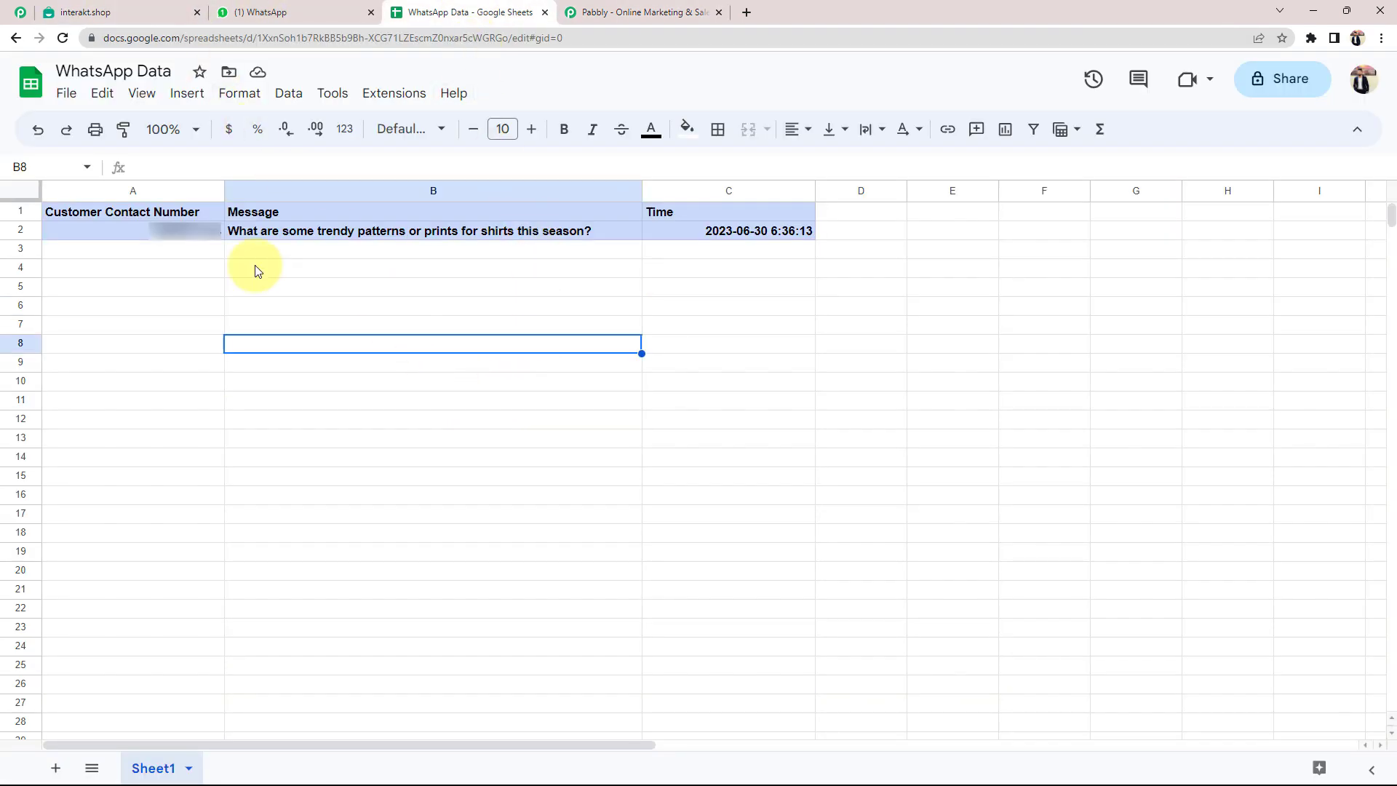
click(346, 294)
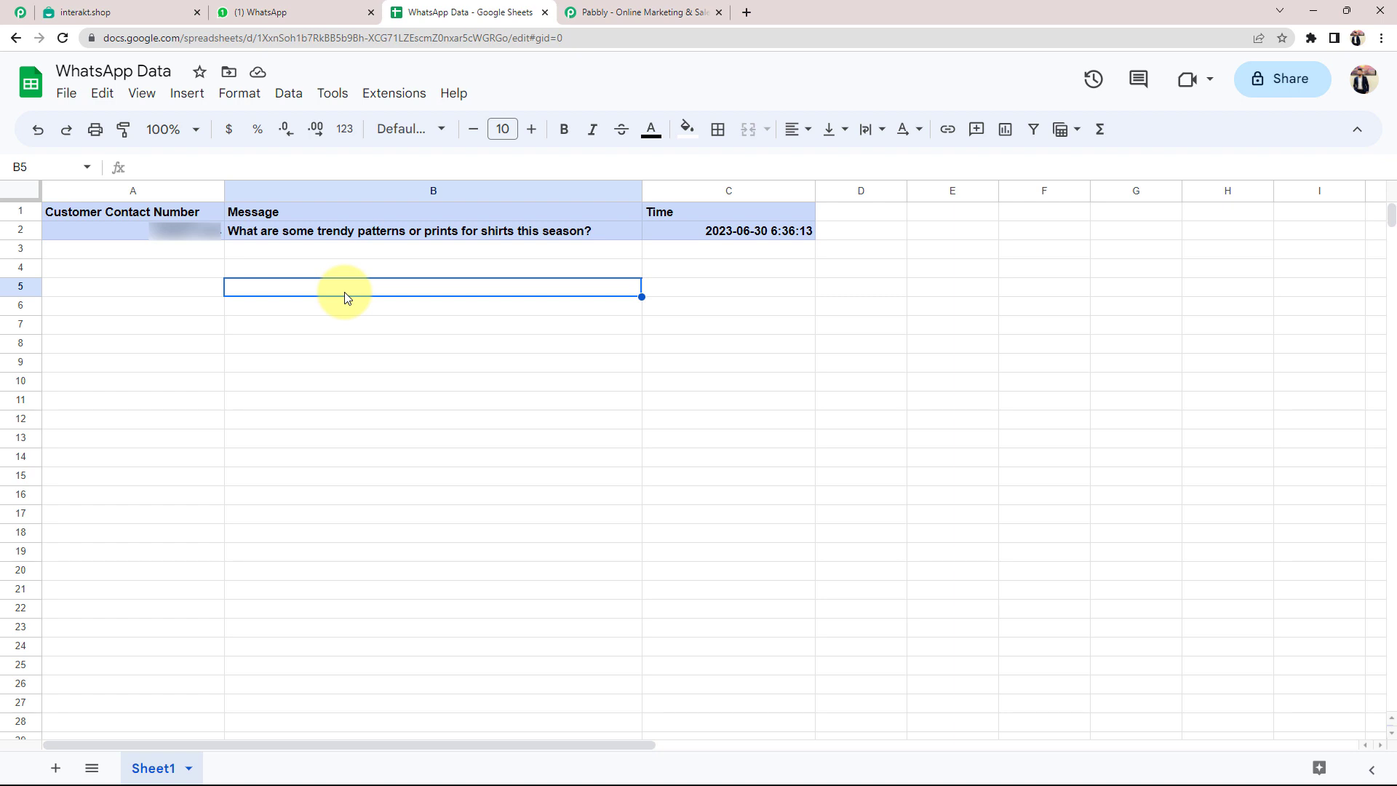
Switch to the Pabbly website, sign in to the account and open Pabbly Connect from the list of apps
click(644, 13)
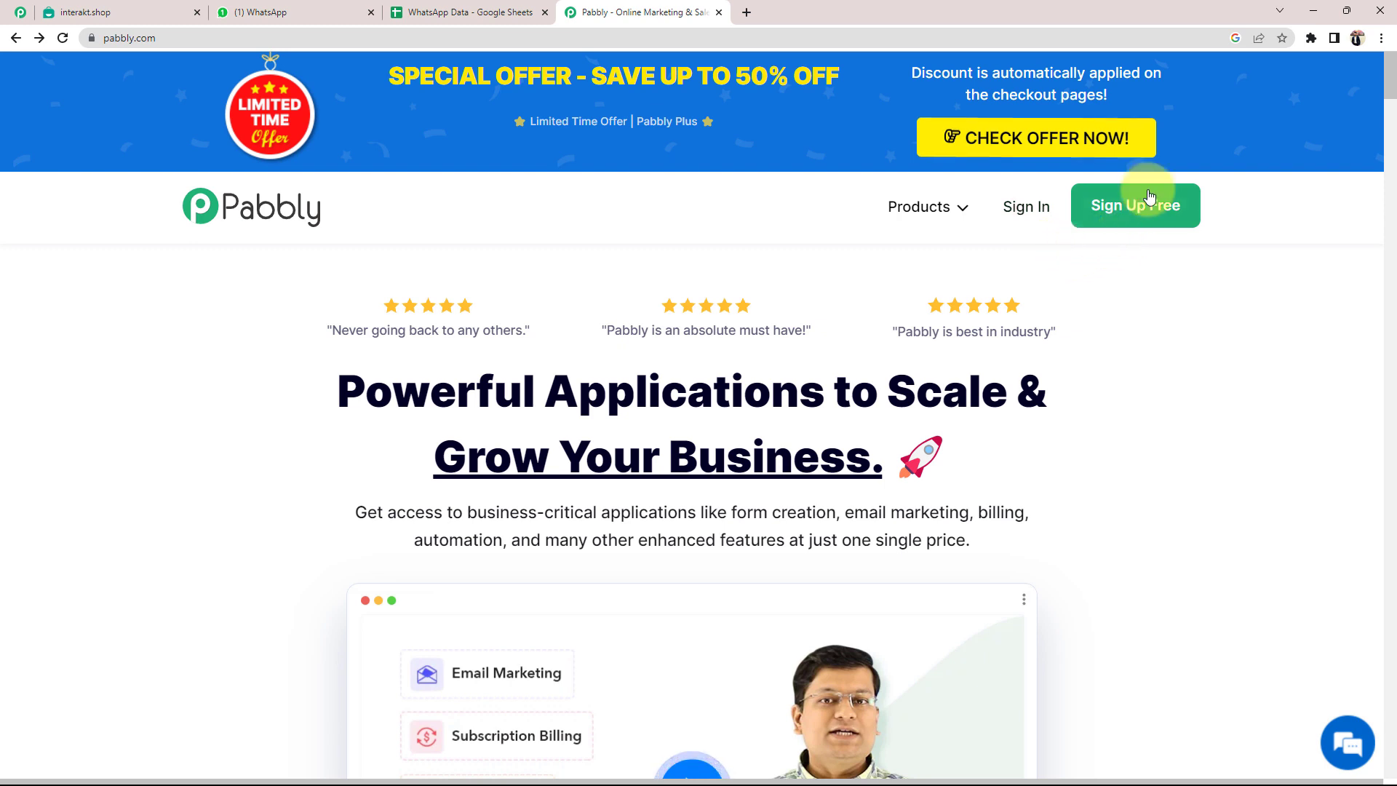
click(1020, 224)
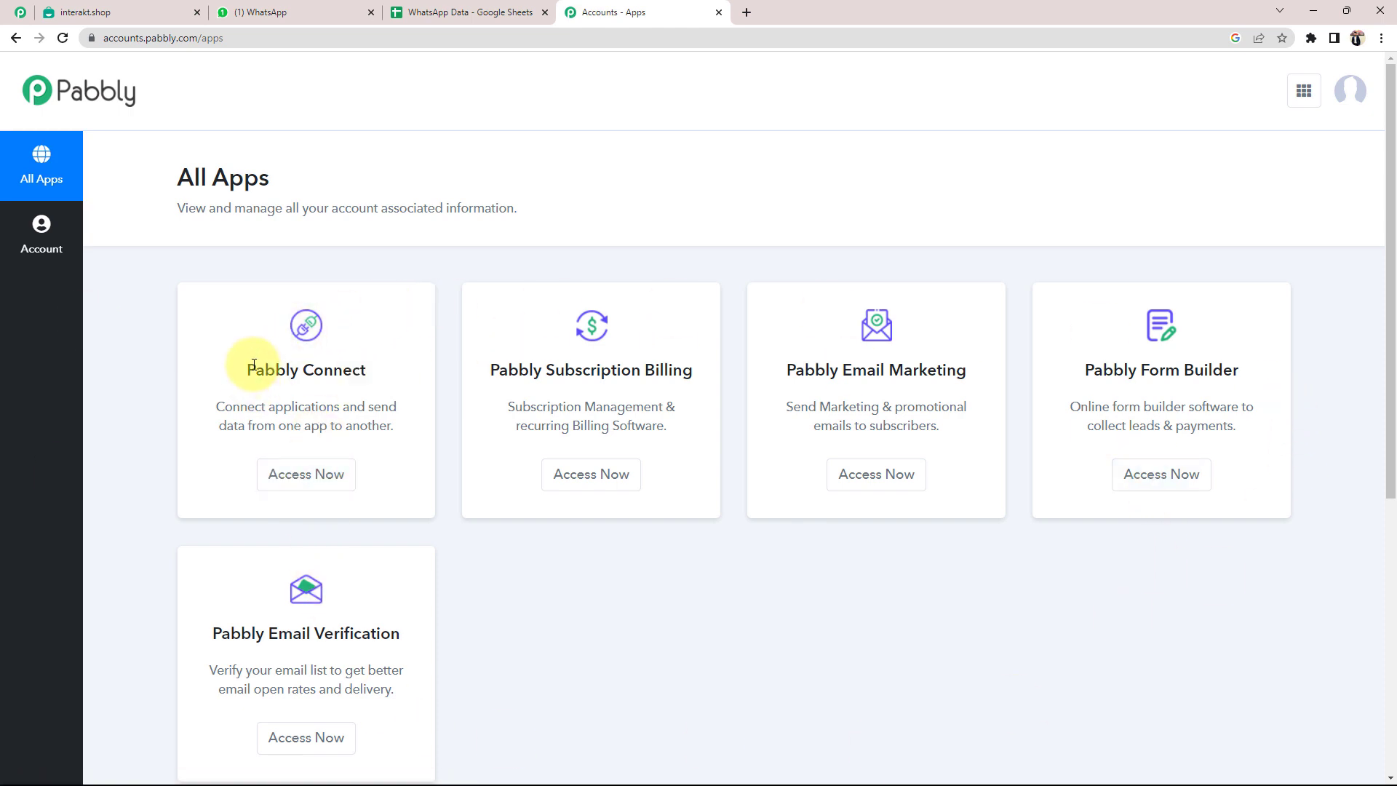
drag(254, 364, 352, 371)
click(377, 339)
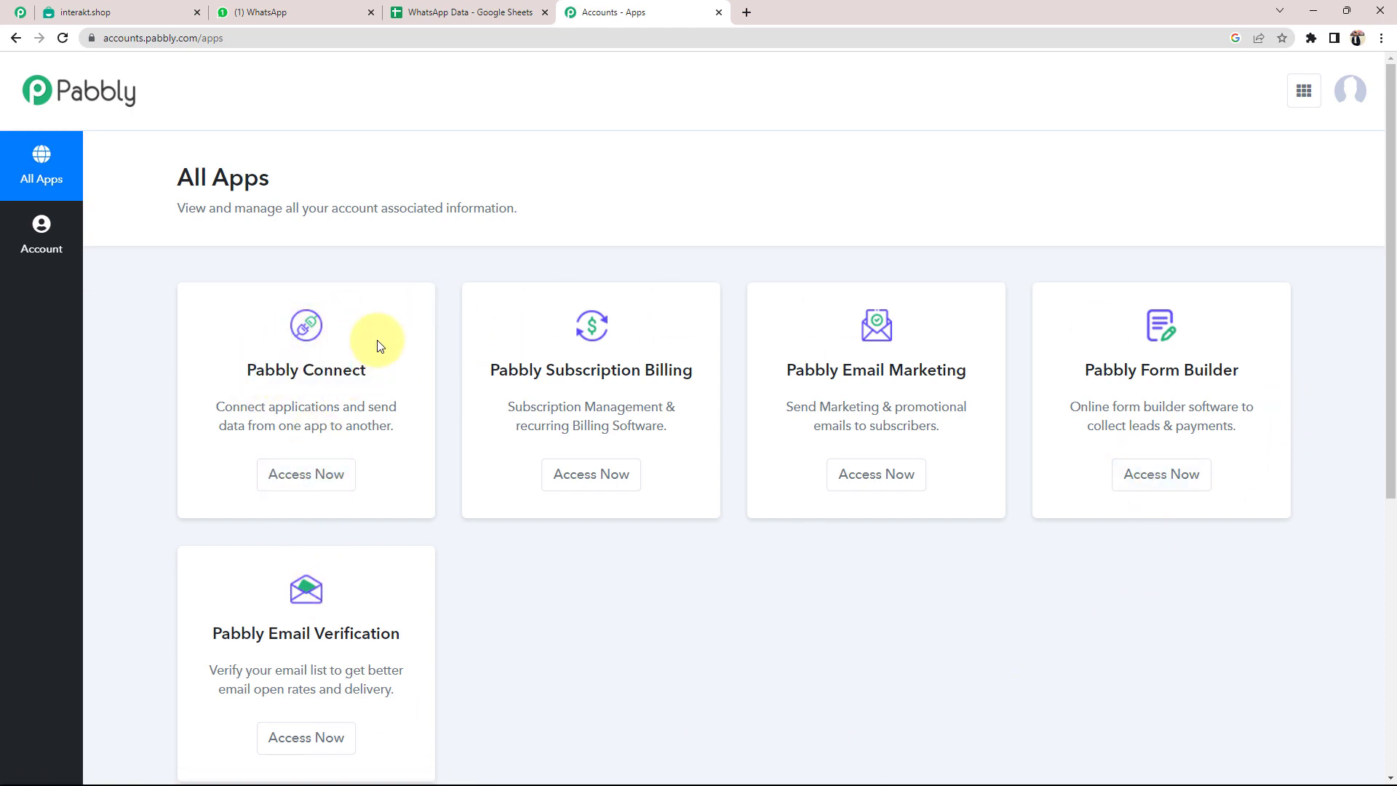
click(309, 468)
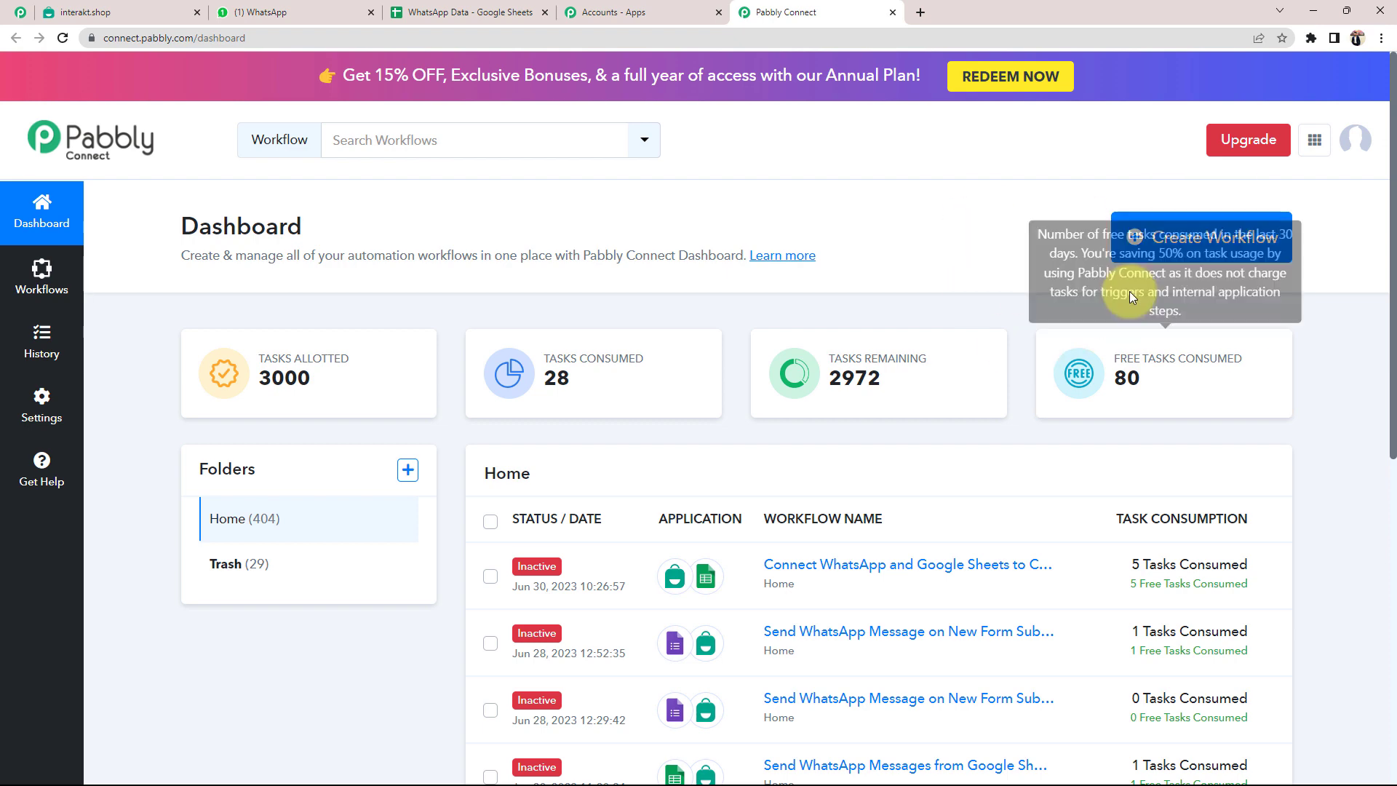
Create a new workflow named "Connect WhatsApp and Google Sheets to Collect Responses"
click(1234, 255)
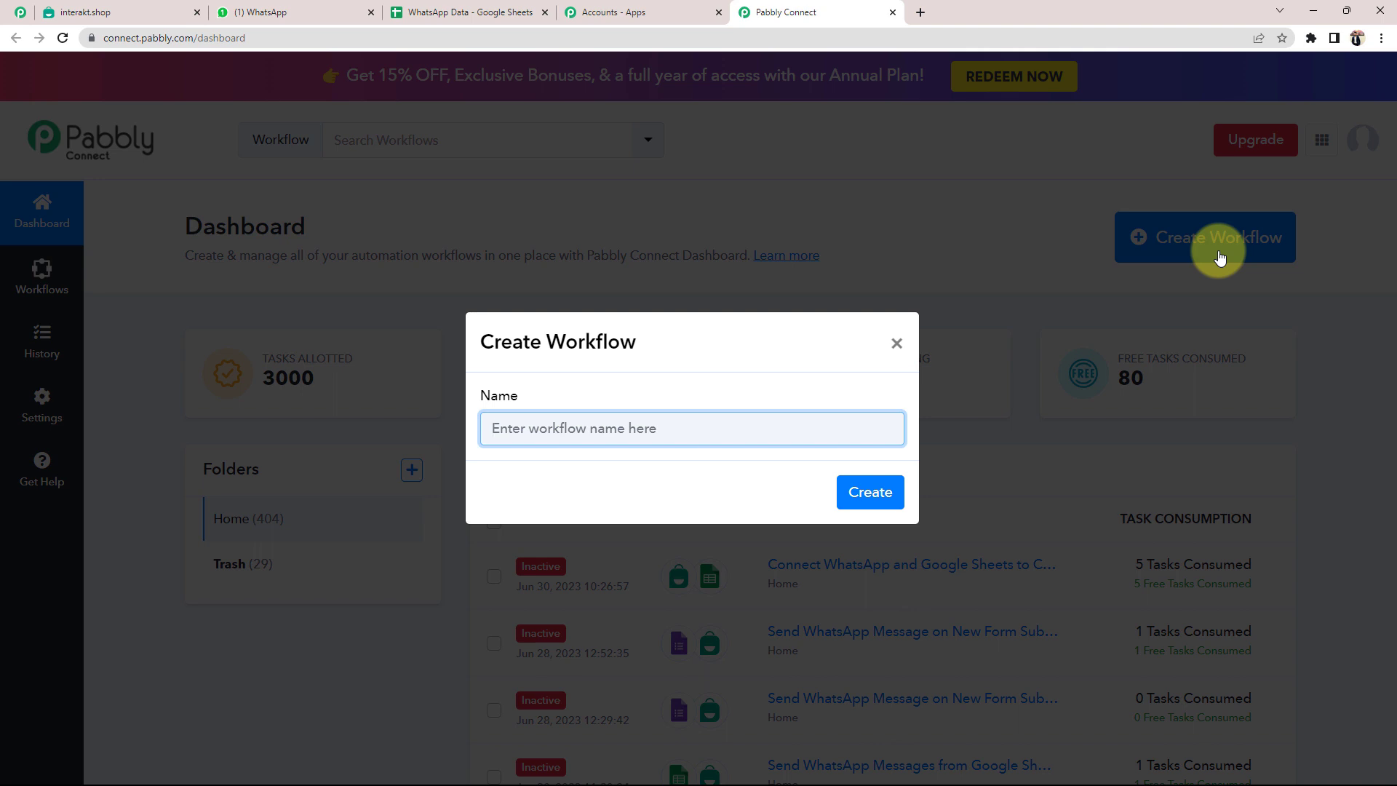
text(Connect WhatsApp and Google Sheets to Collect Responses)
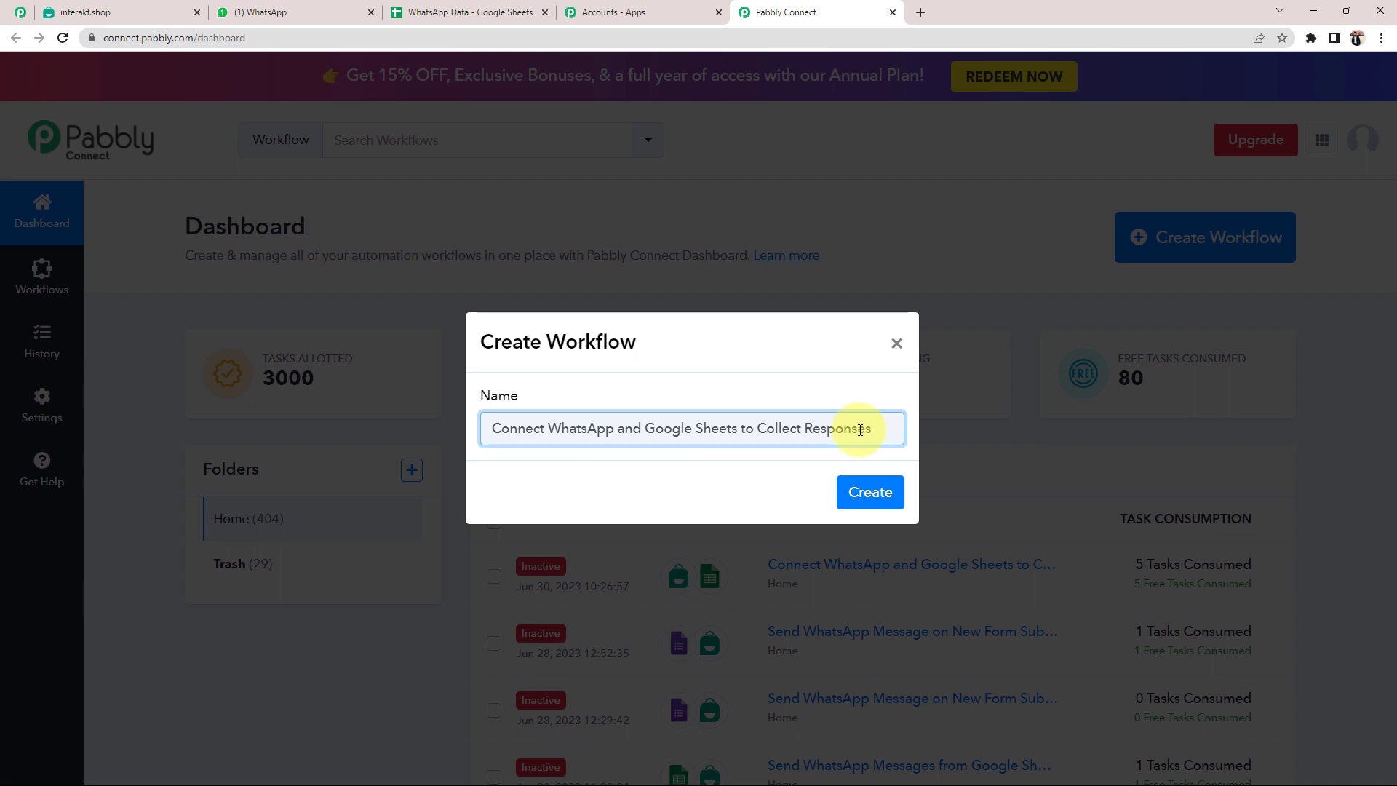
click(884, 489)
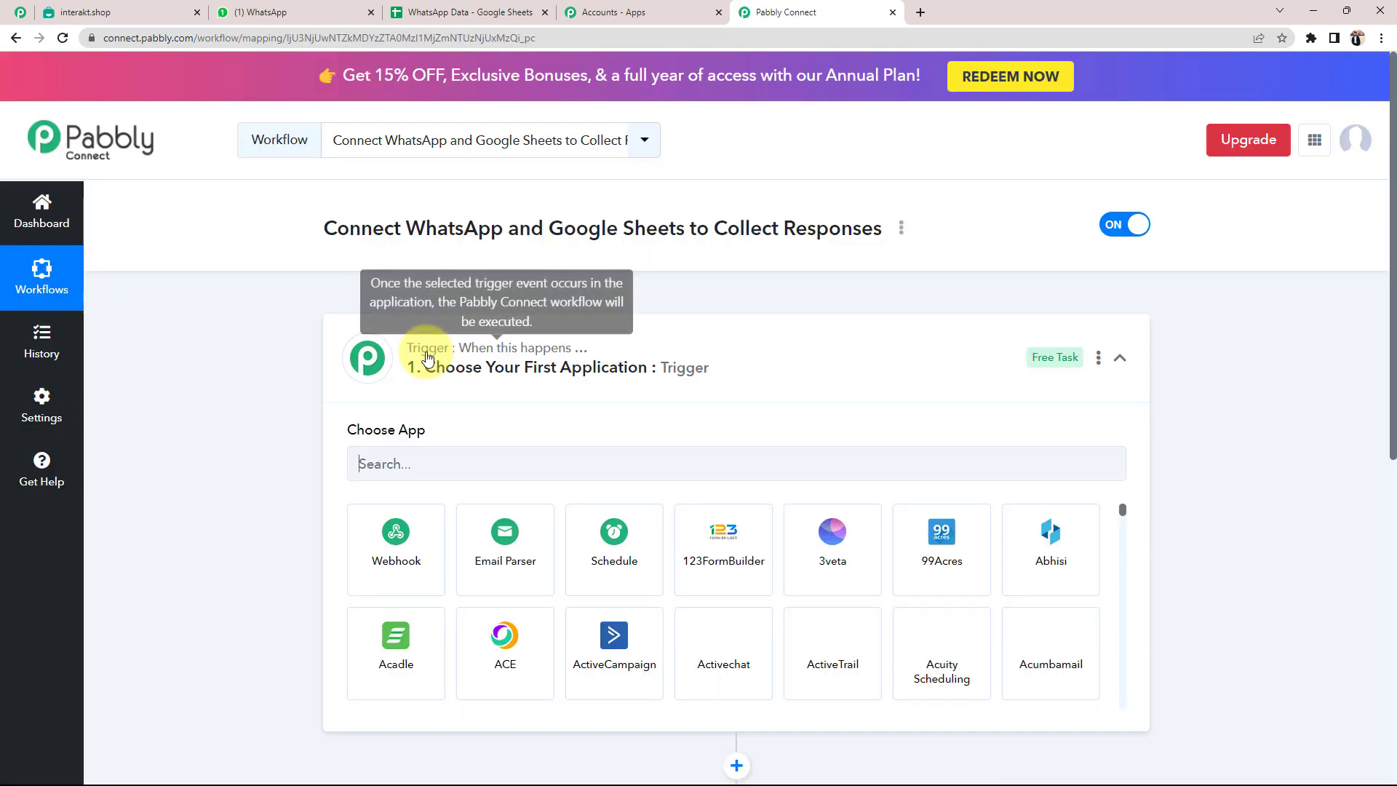
click(427, 357)
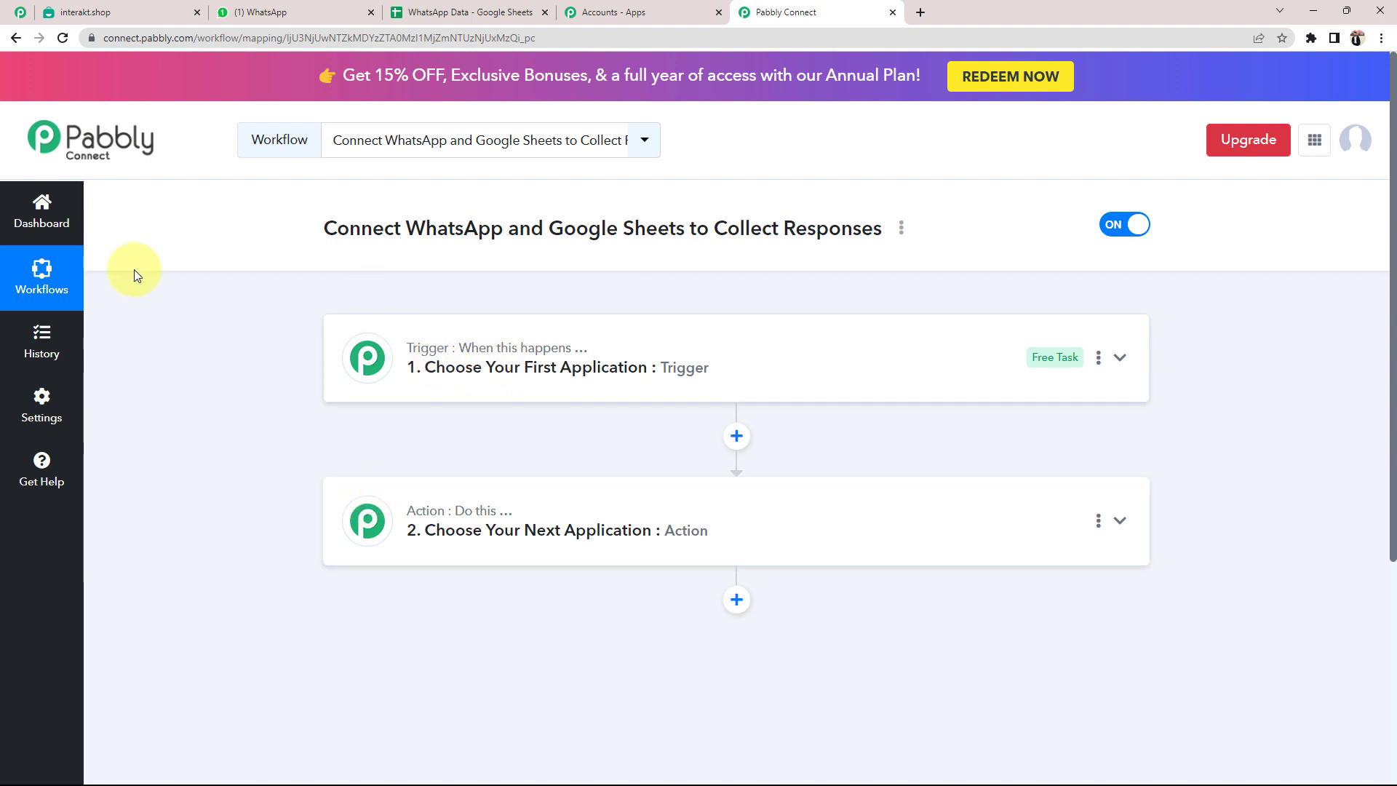
click(120, 9)
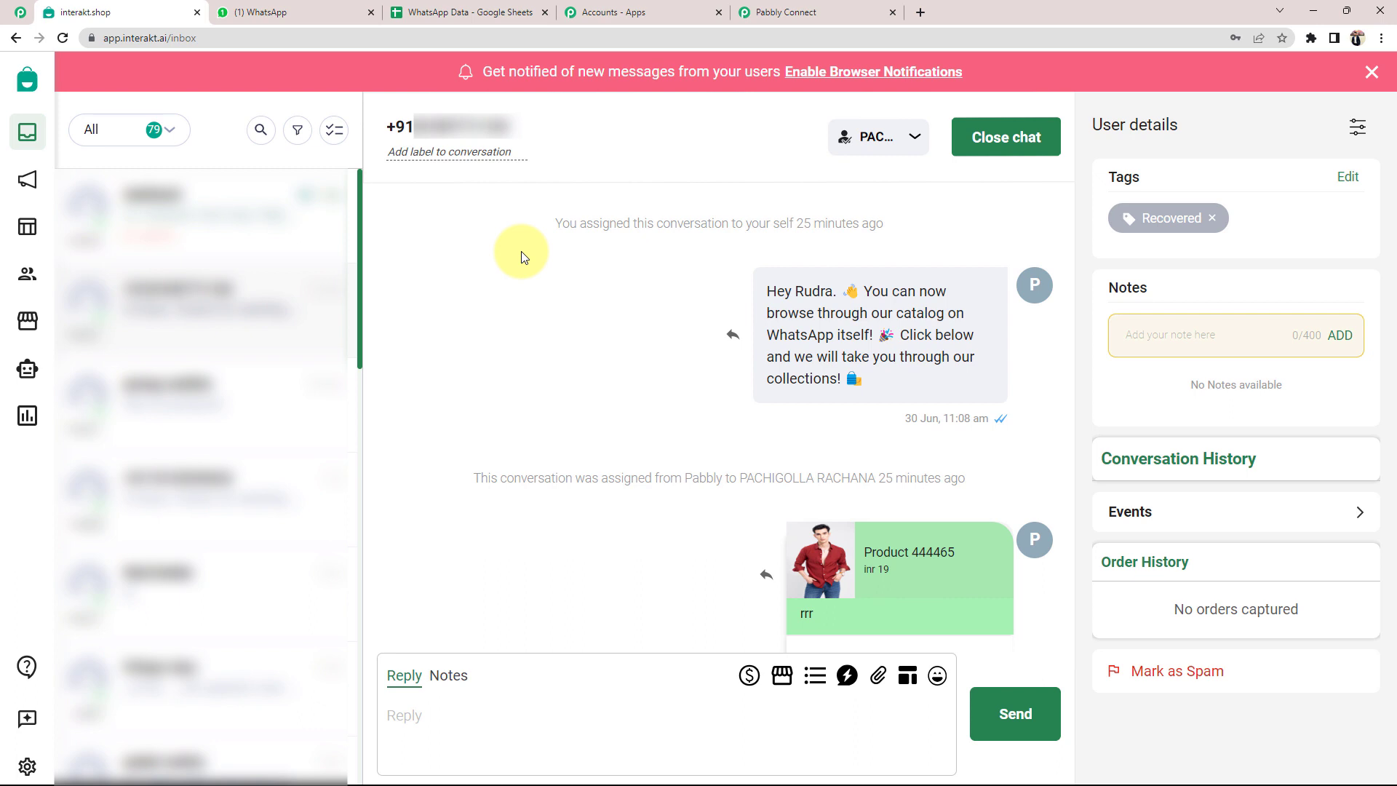
click(463, 11)
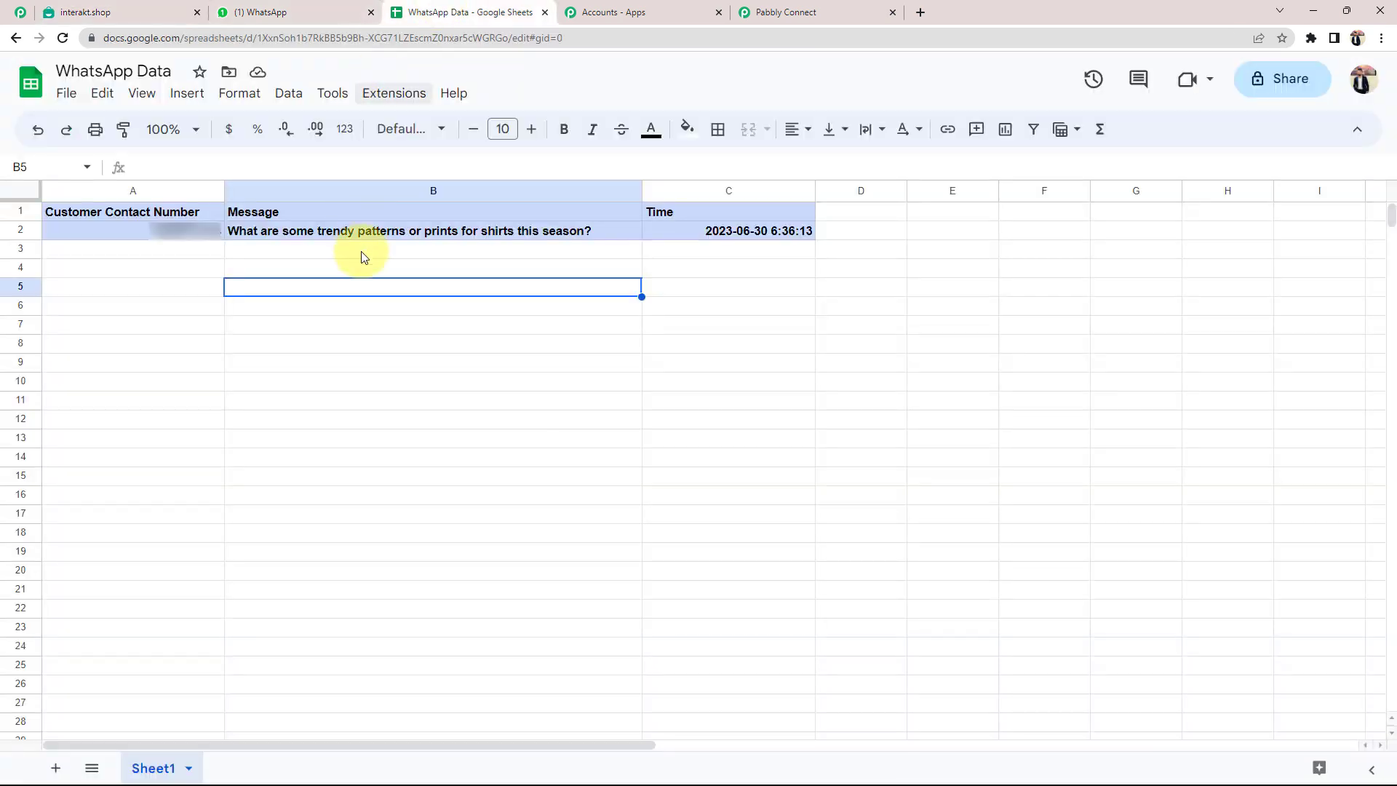
click(345, 273)
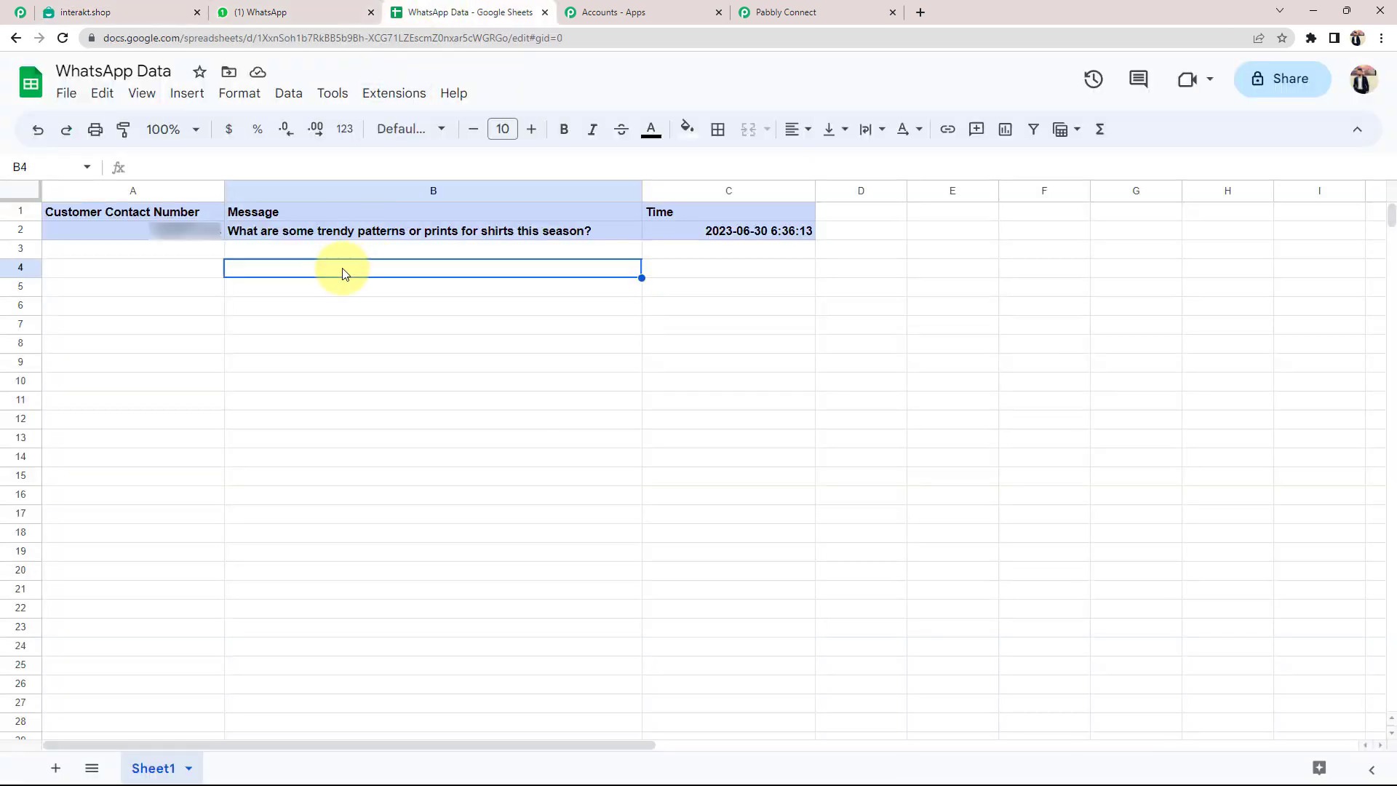
click(782, 11)
Set the workflow's trigger app to Interakt with the trigger event Customer Messages / Template Sent Status
click(397, 381)
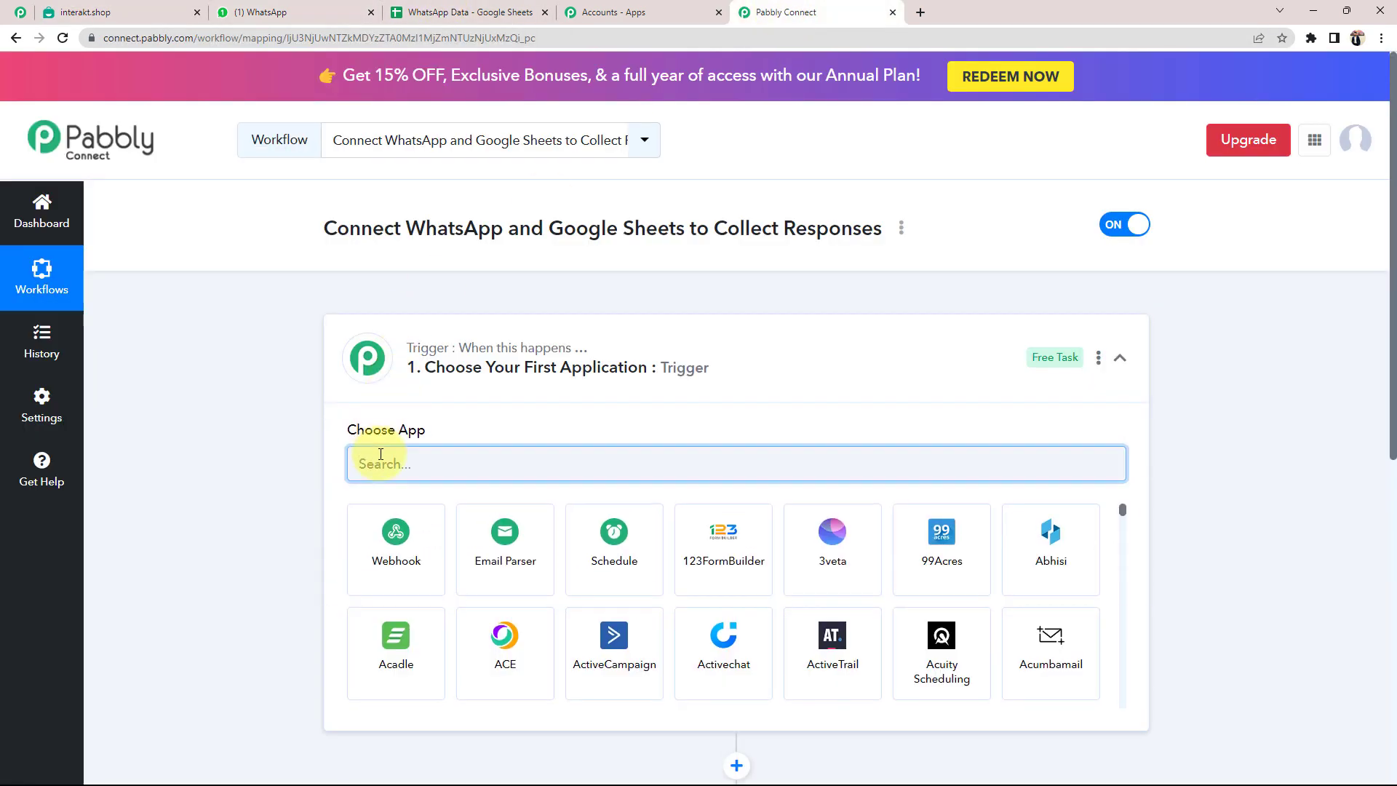
text(inter)
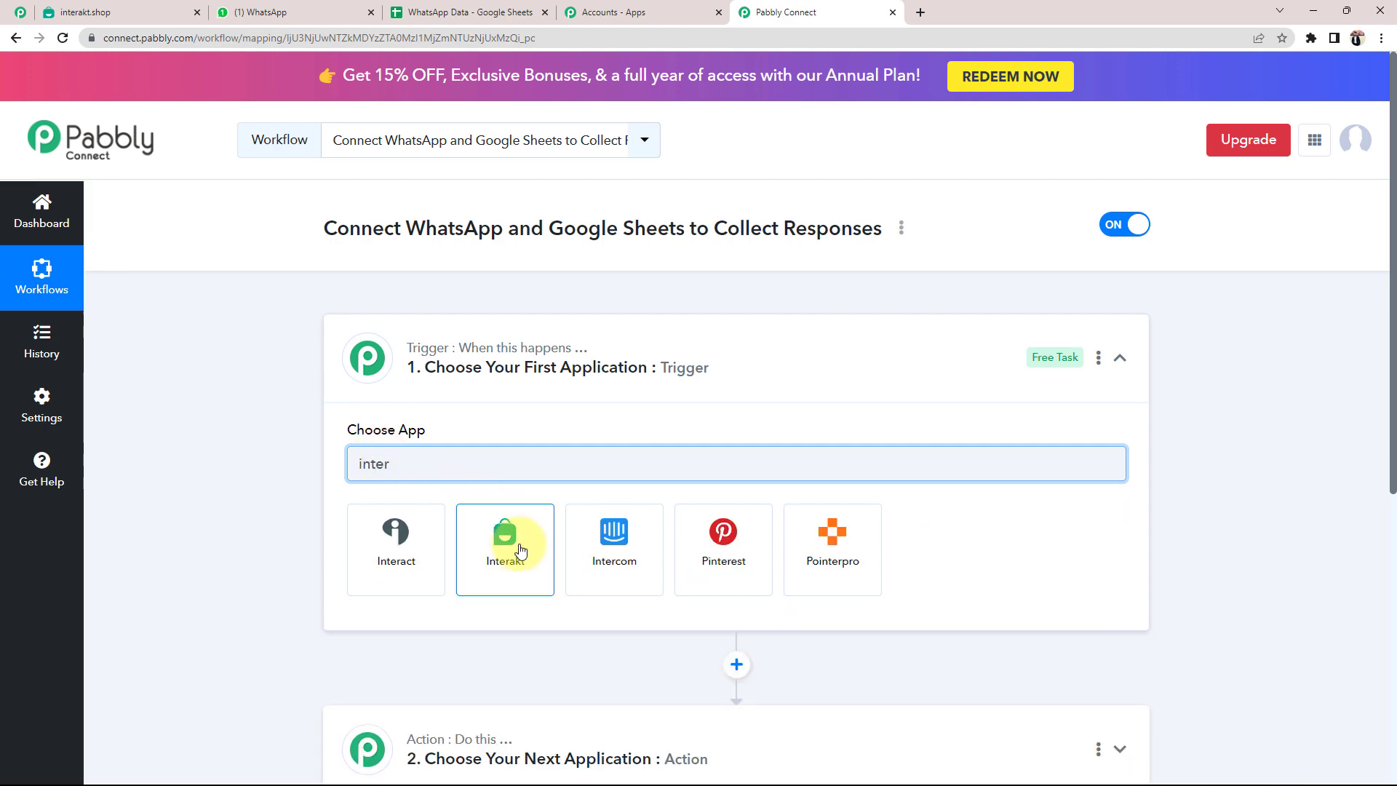
click(508, 539)
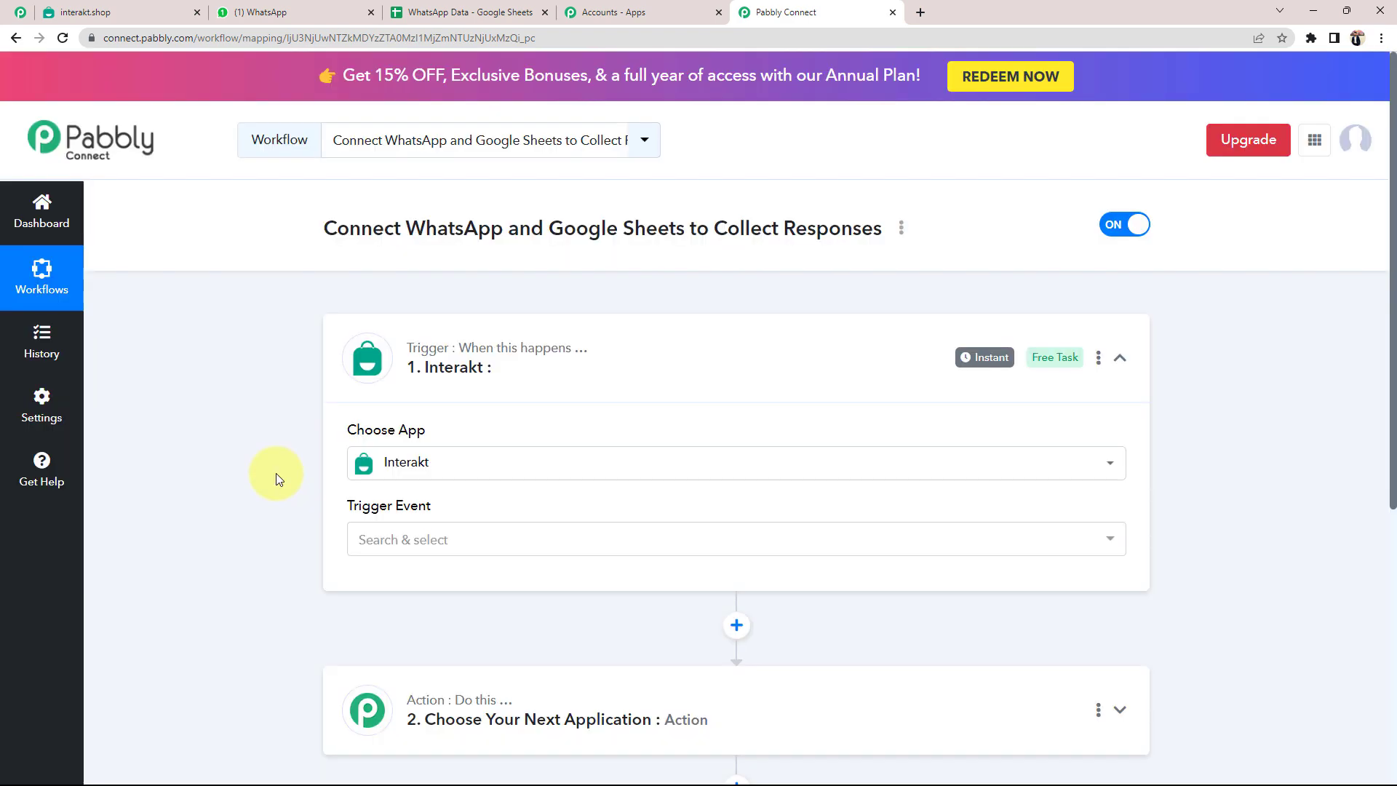
scroll(277, 478, down, 2)
click(375, 397)
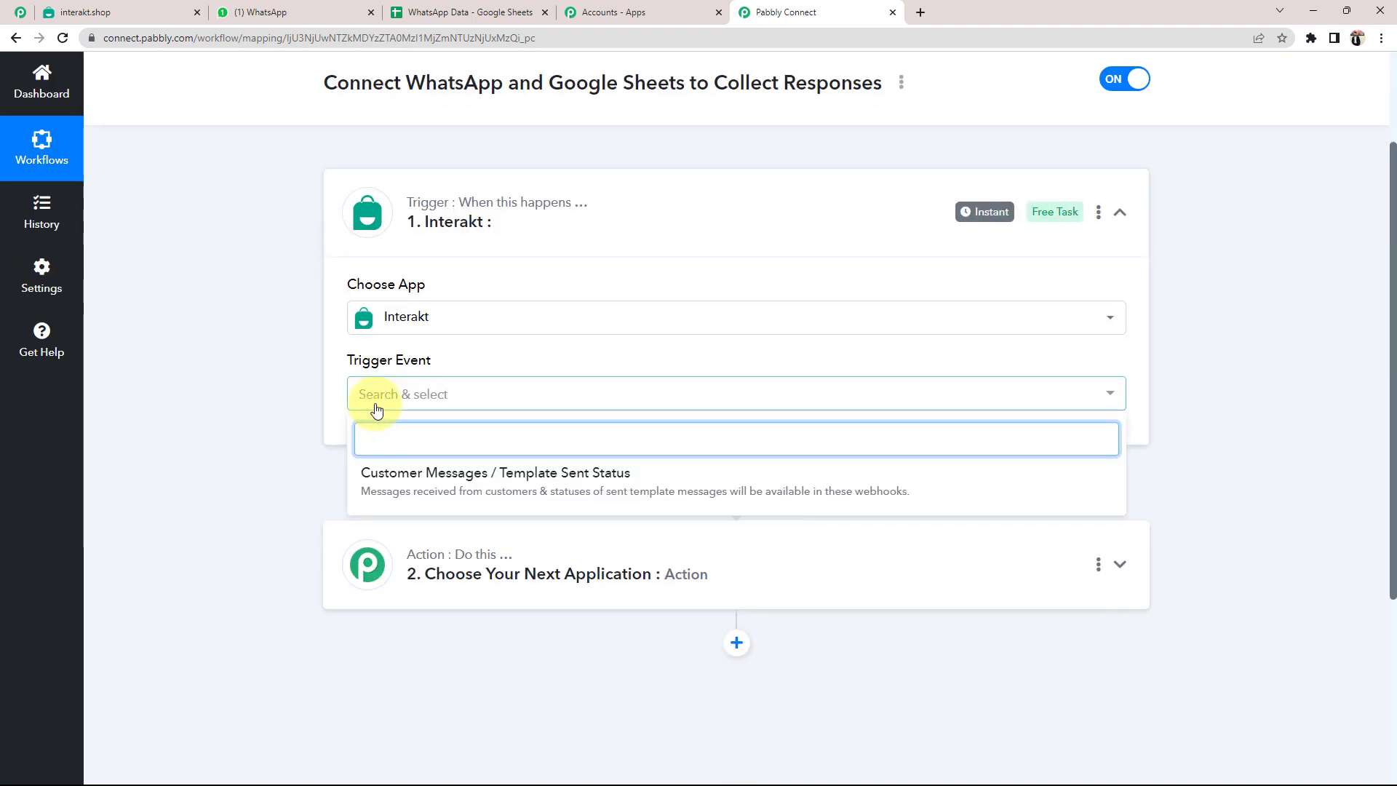
click(405, 474)
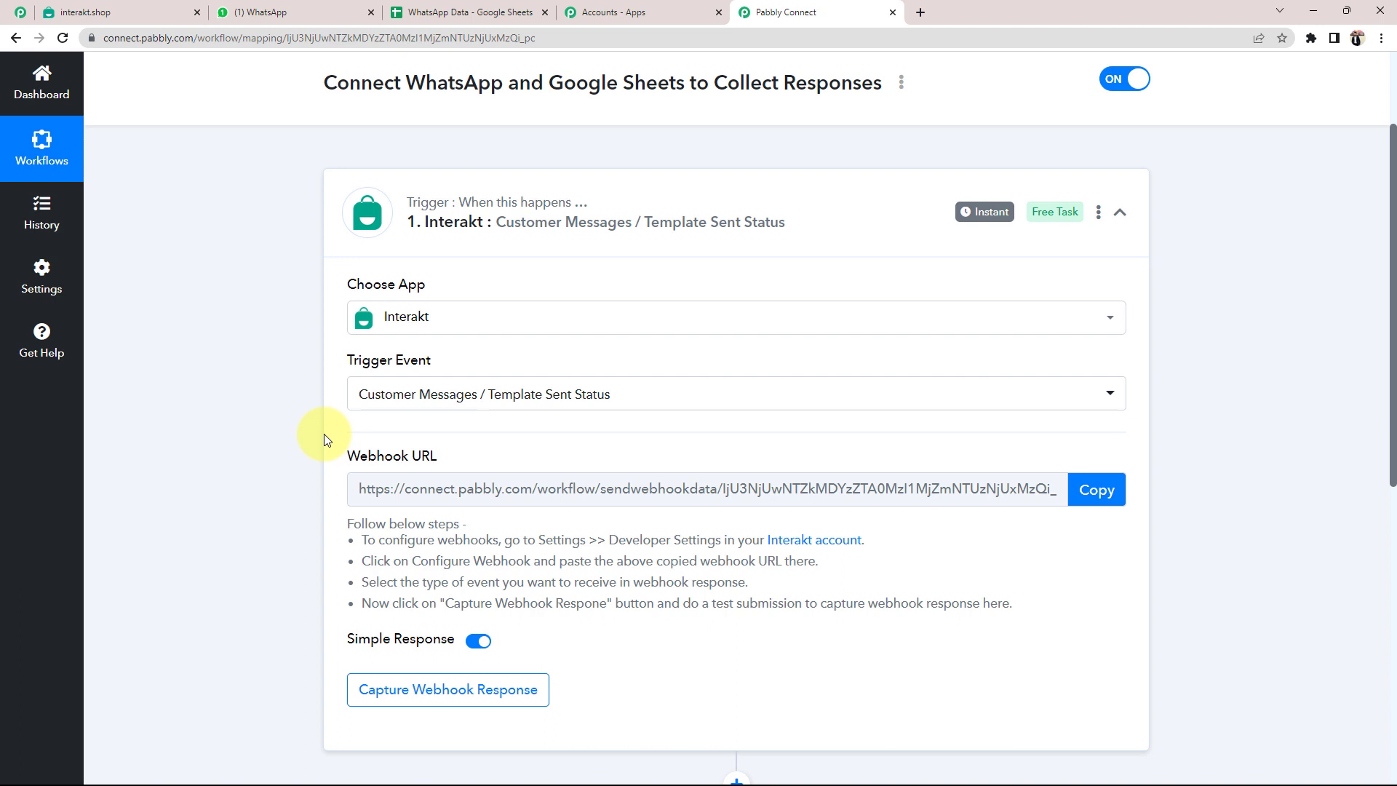
click(155, 12)
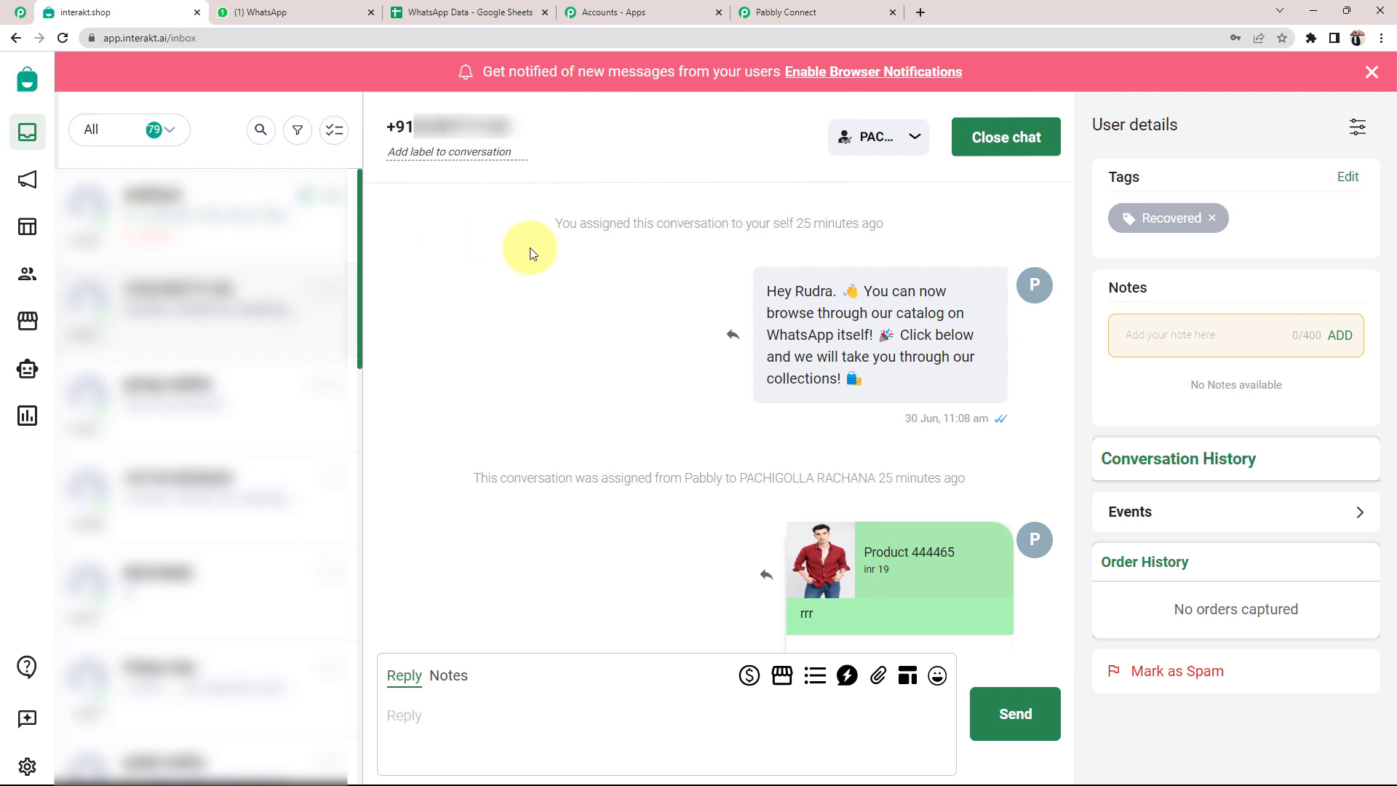
click(298, 10)
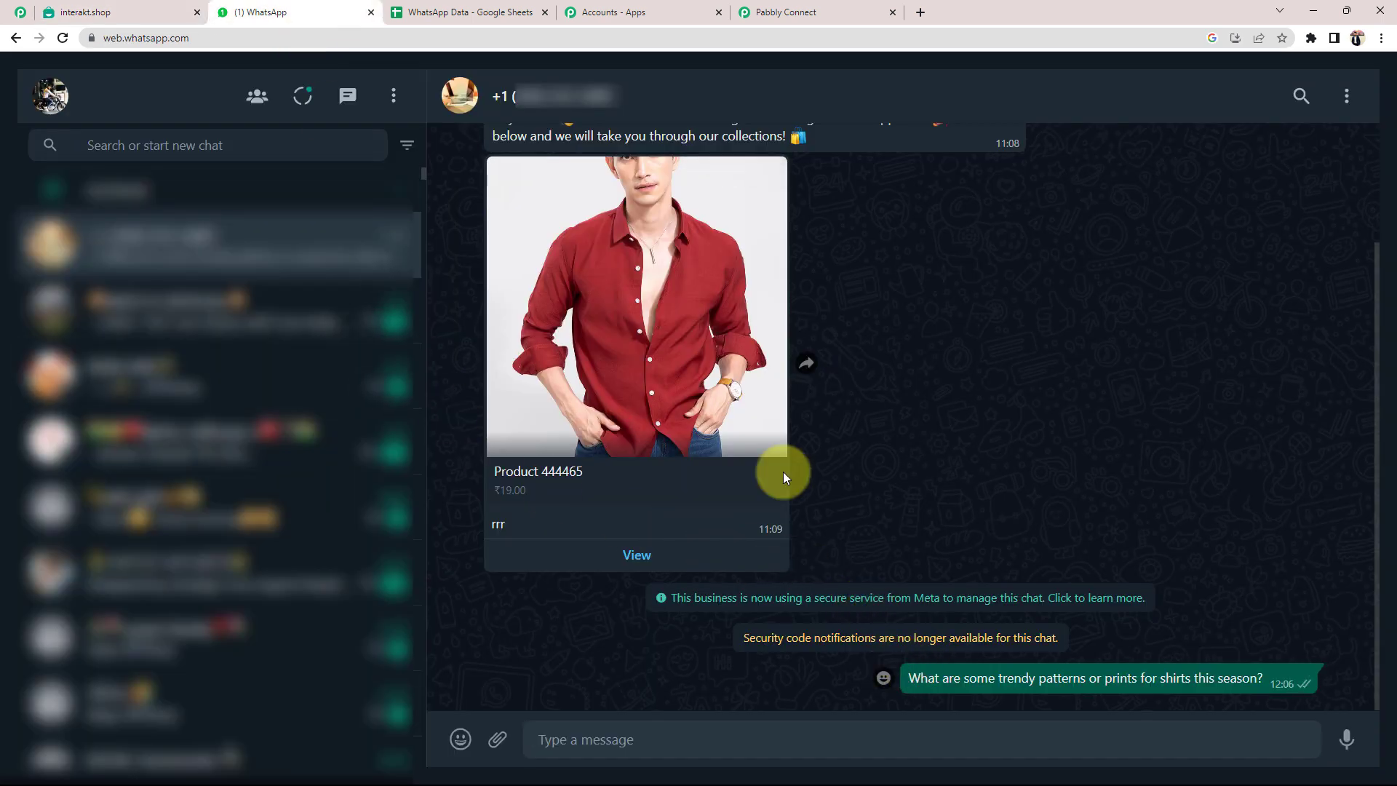
Copy the webhook URL of the Interakt trigger in the Pabbly Connect workflow
click(148, 7)
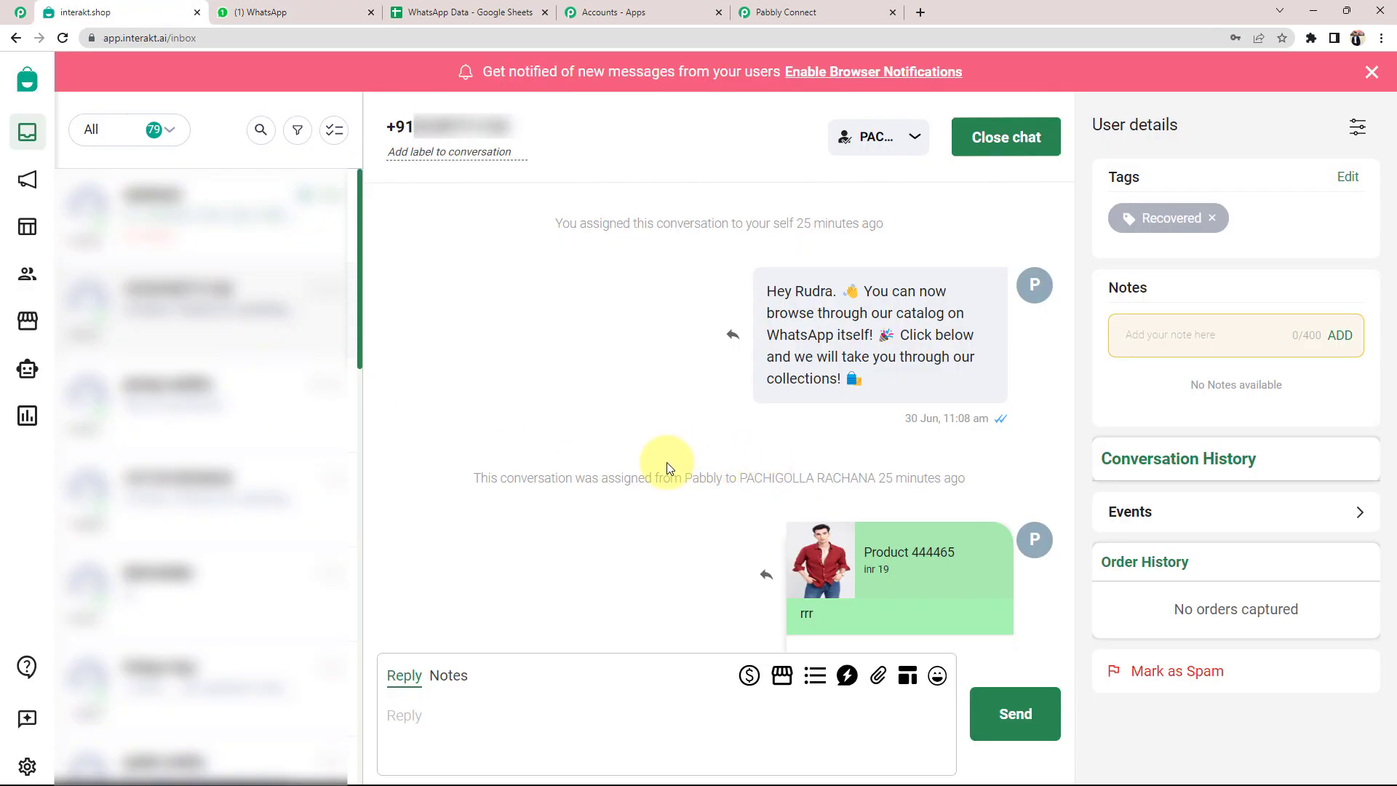
click(800, 12)
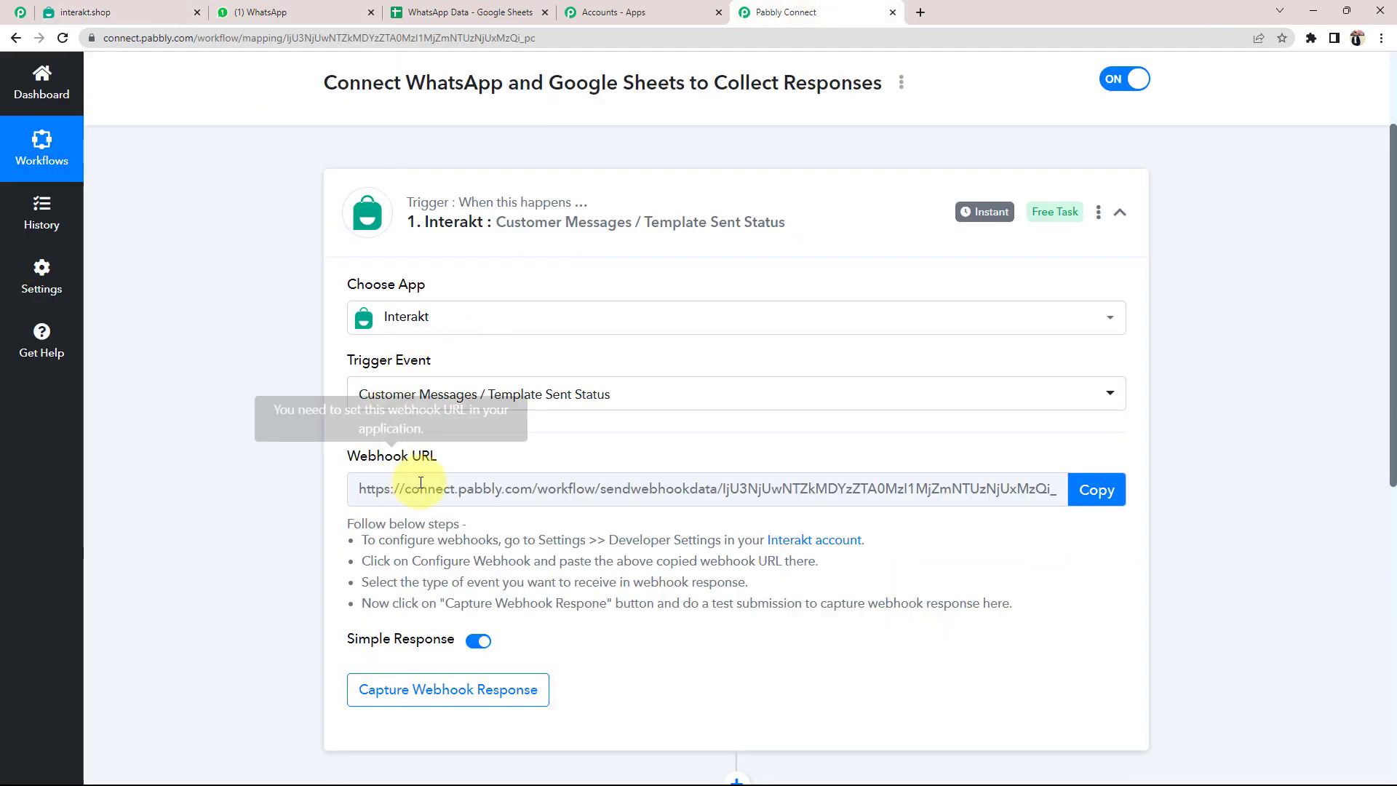
drag(349, 453, 441, 457)
click(297, 430)
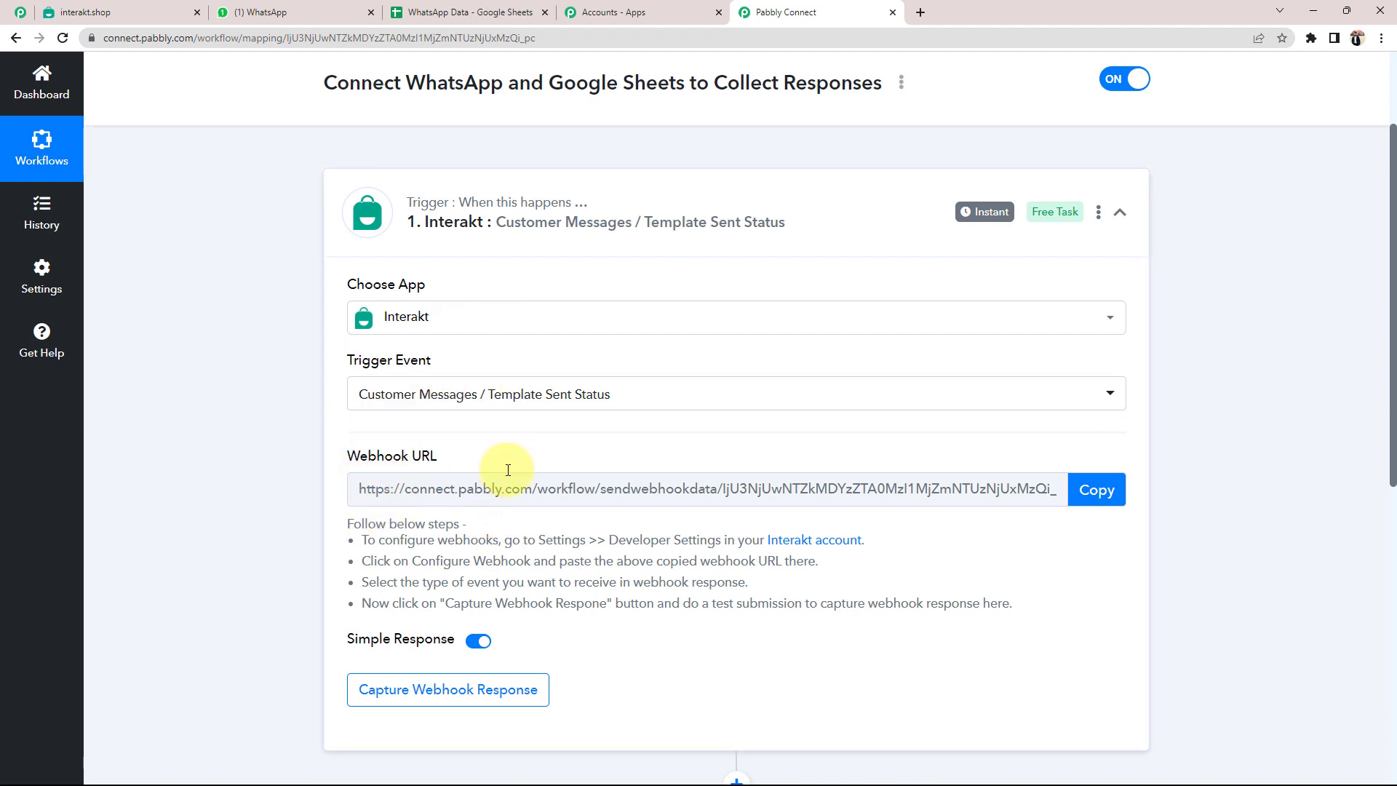
click(86, 10)
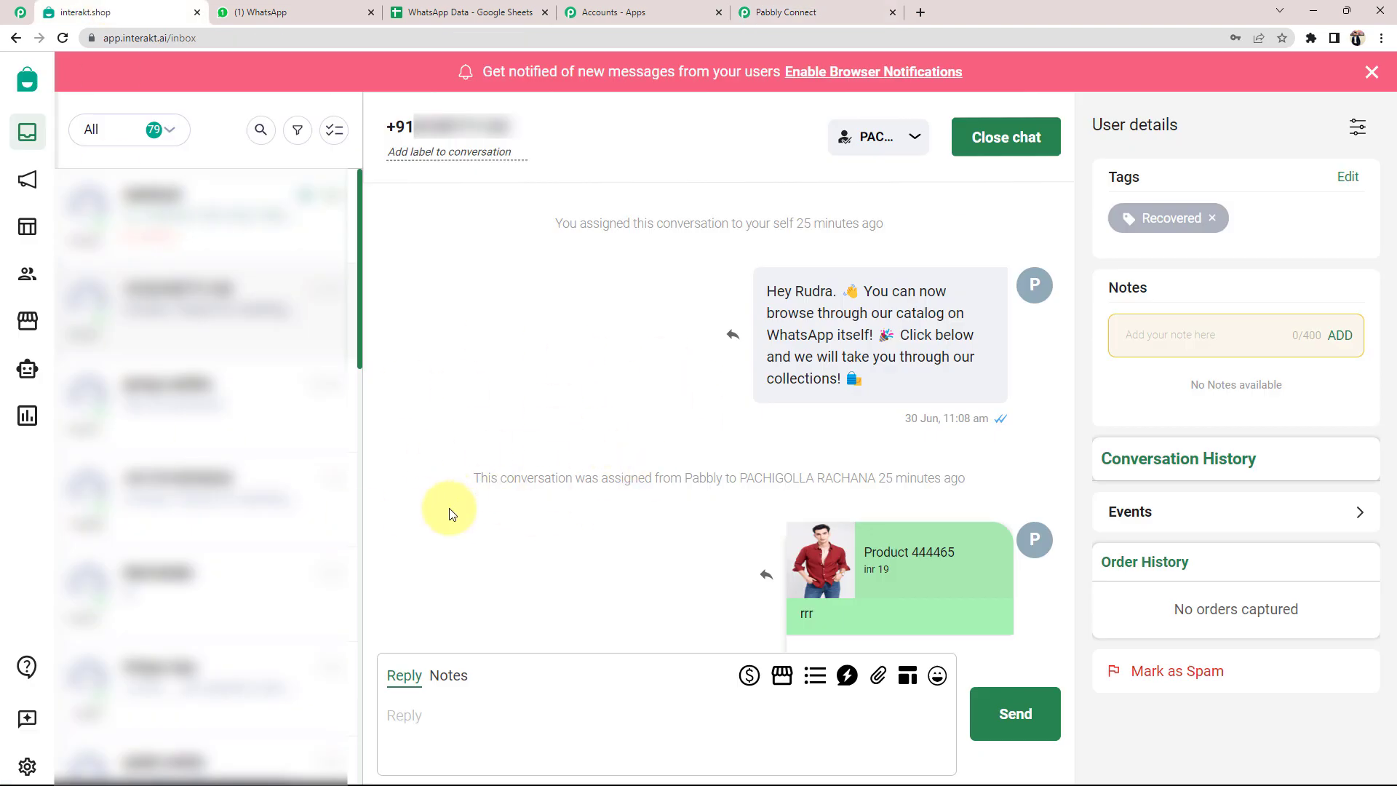
click(786, 12)
scroll(396, 462, down, 1)
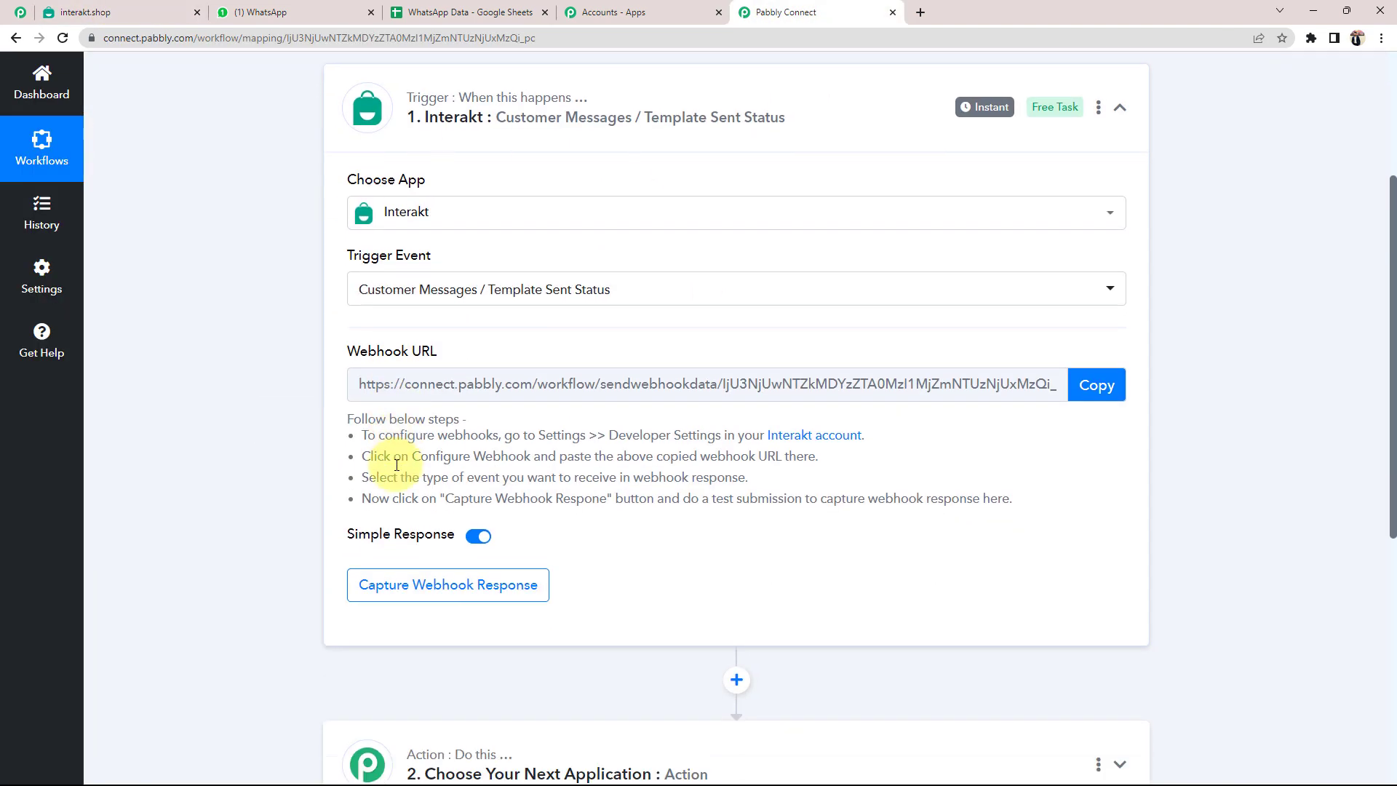
scroll(396, 464, down, 1)
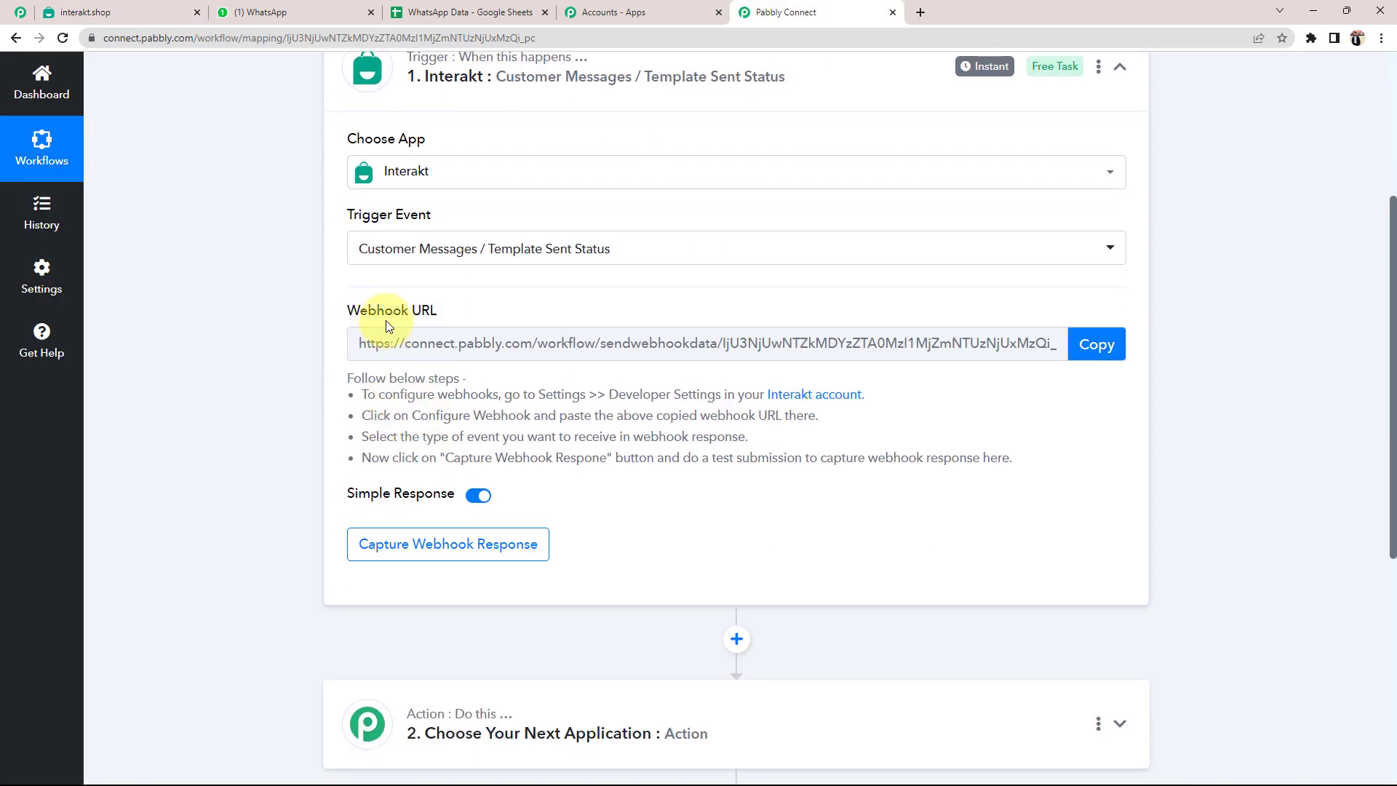
click(1085, 357)
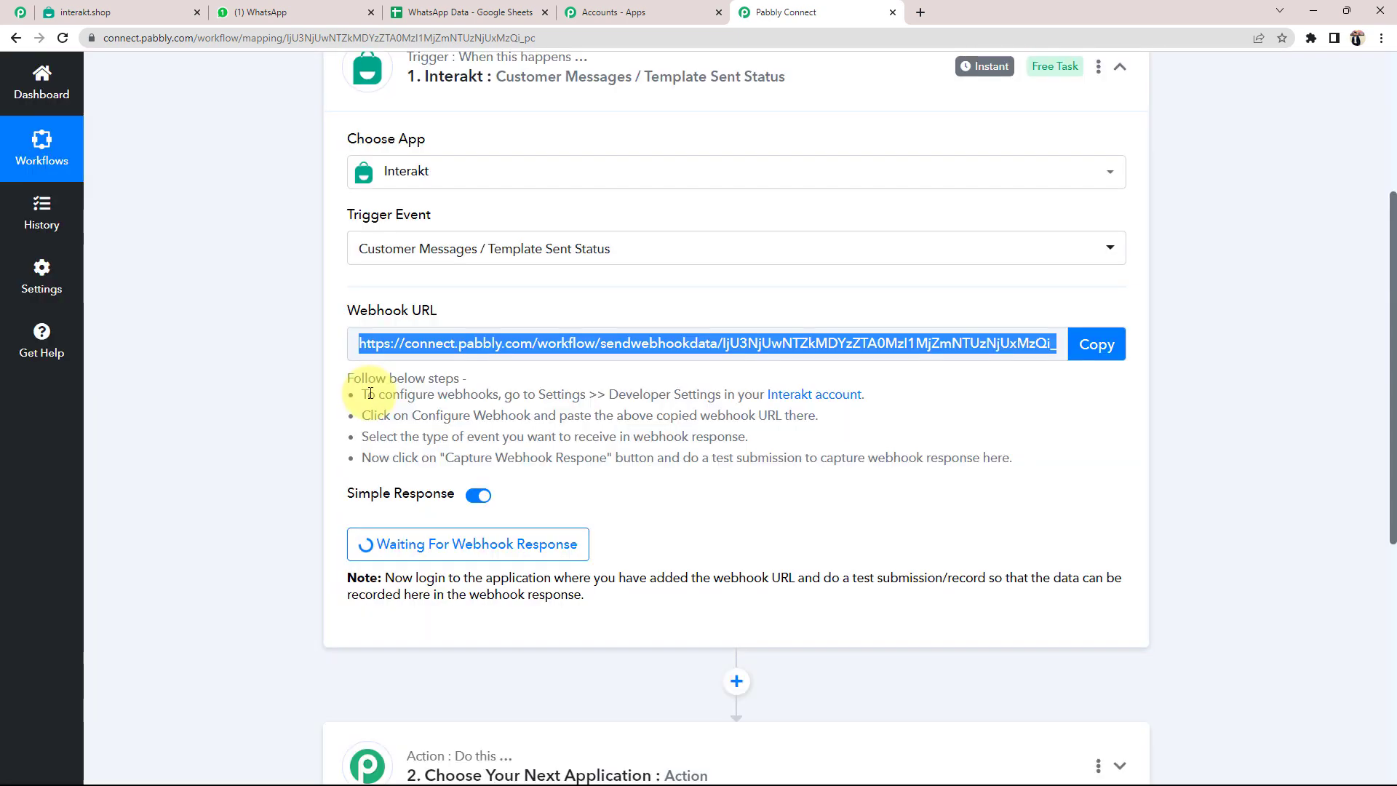
Follow the trigger's setup instructions to the linked Interakt account and open its Developer Settings
drag(369, 393, 436, 434)
click(929, 511)
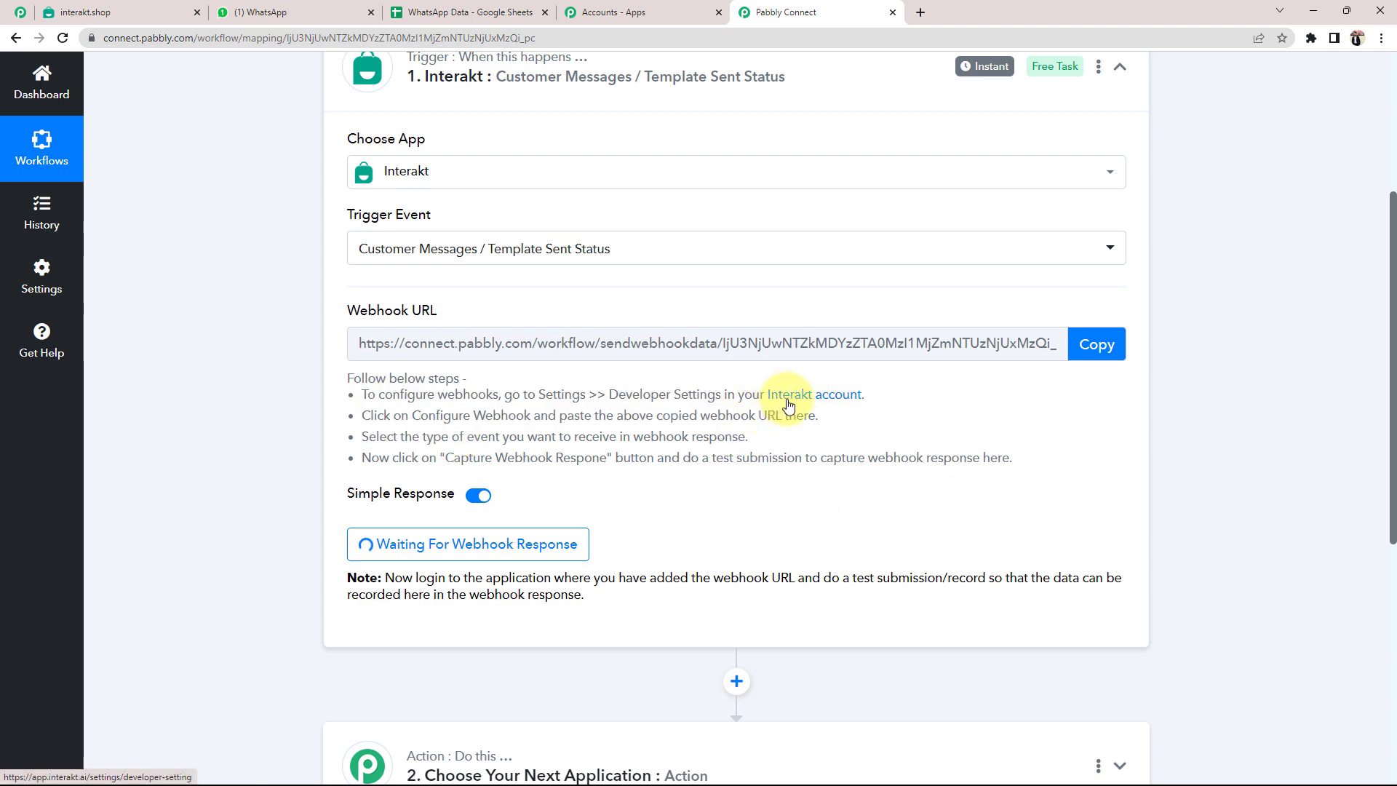
click(816, 395)
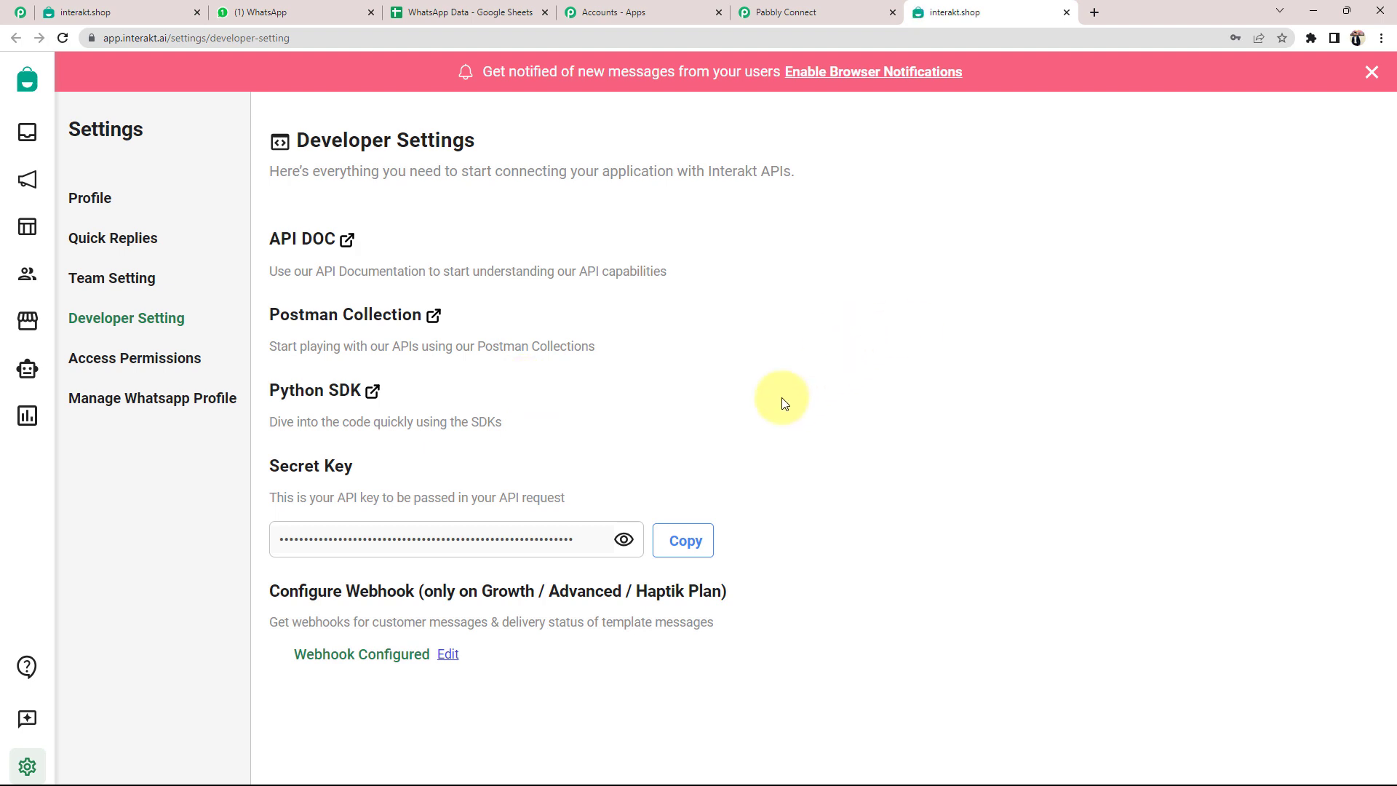
drag(297, 660, 411, 664)
click(430, 691)
Edit Interakt's webhook configuration and replace the existing webhook URL with the copied Pabbly Connect one
click(447, 655)
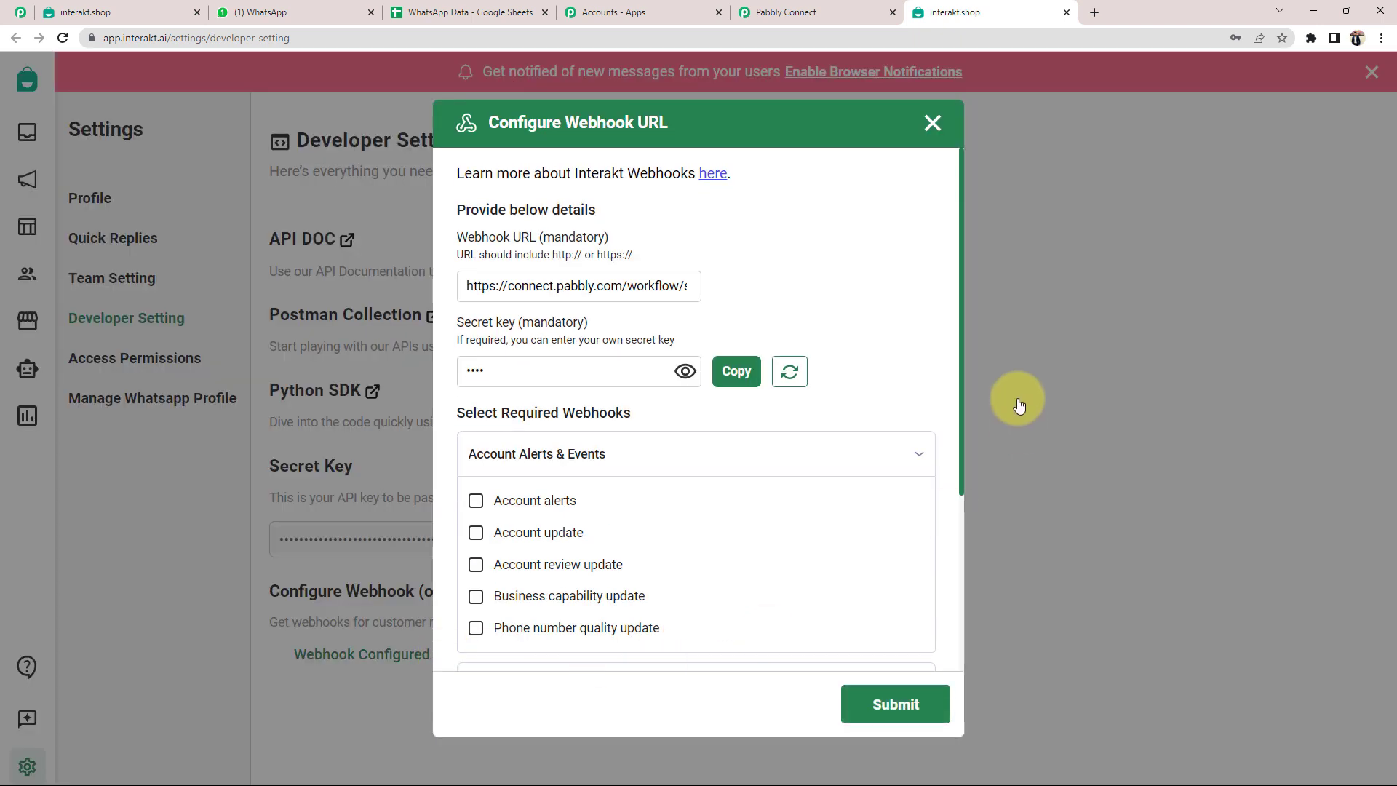
click(464, 291)
key(ctrl+a)
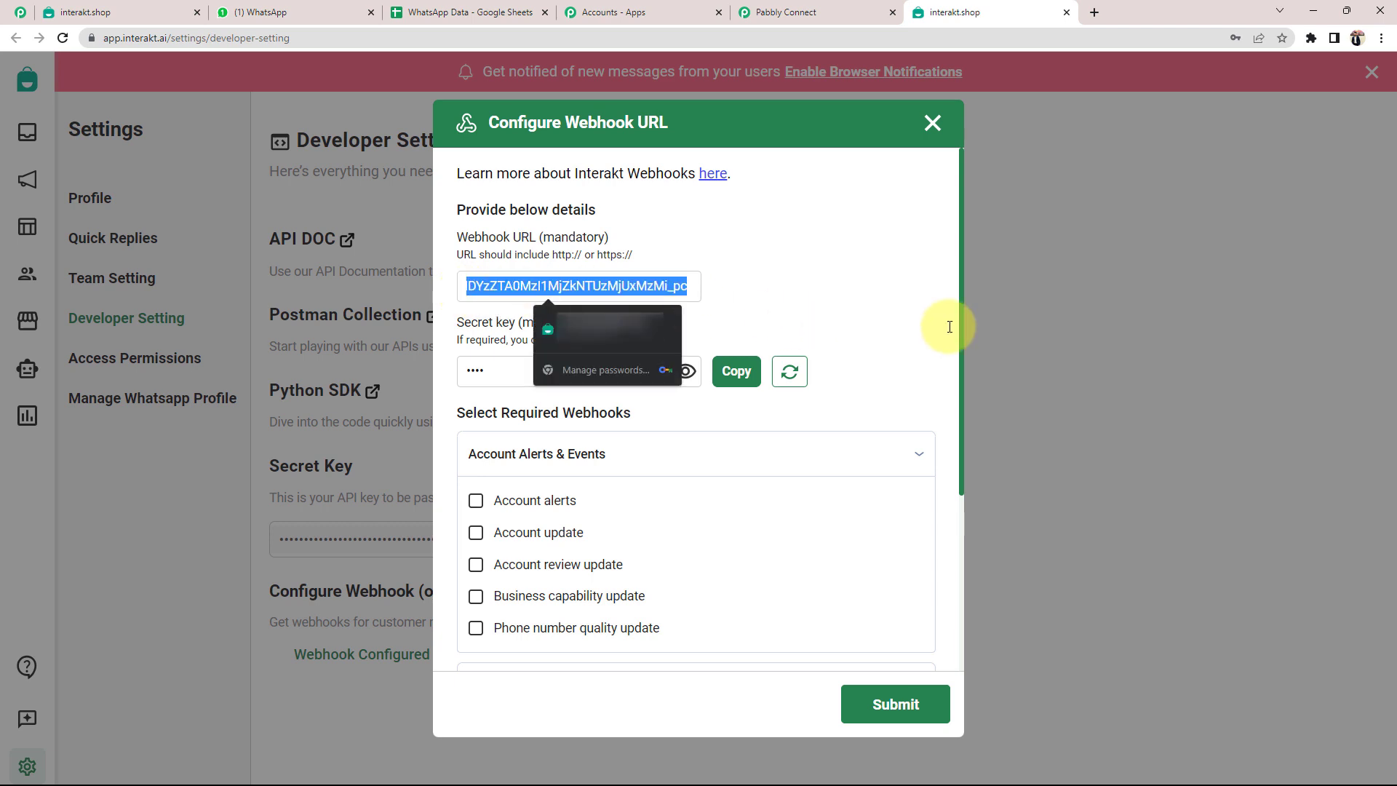
key(BackSpace)
key(ctrl+v)
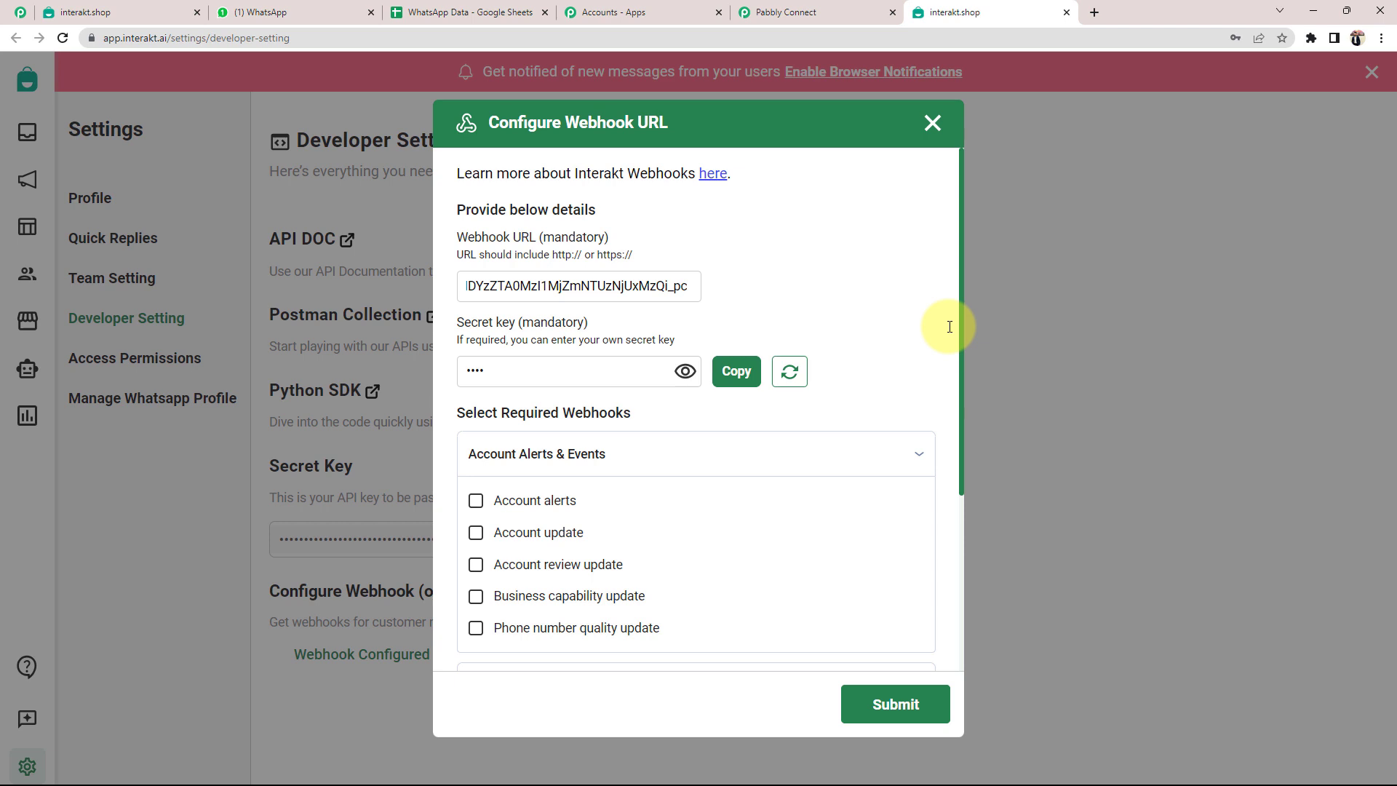
click(565, 377)
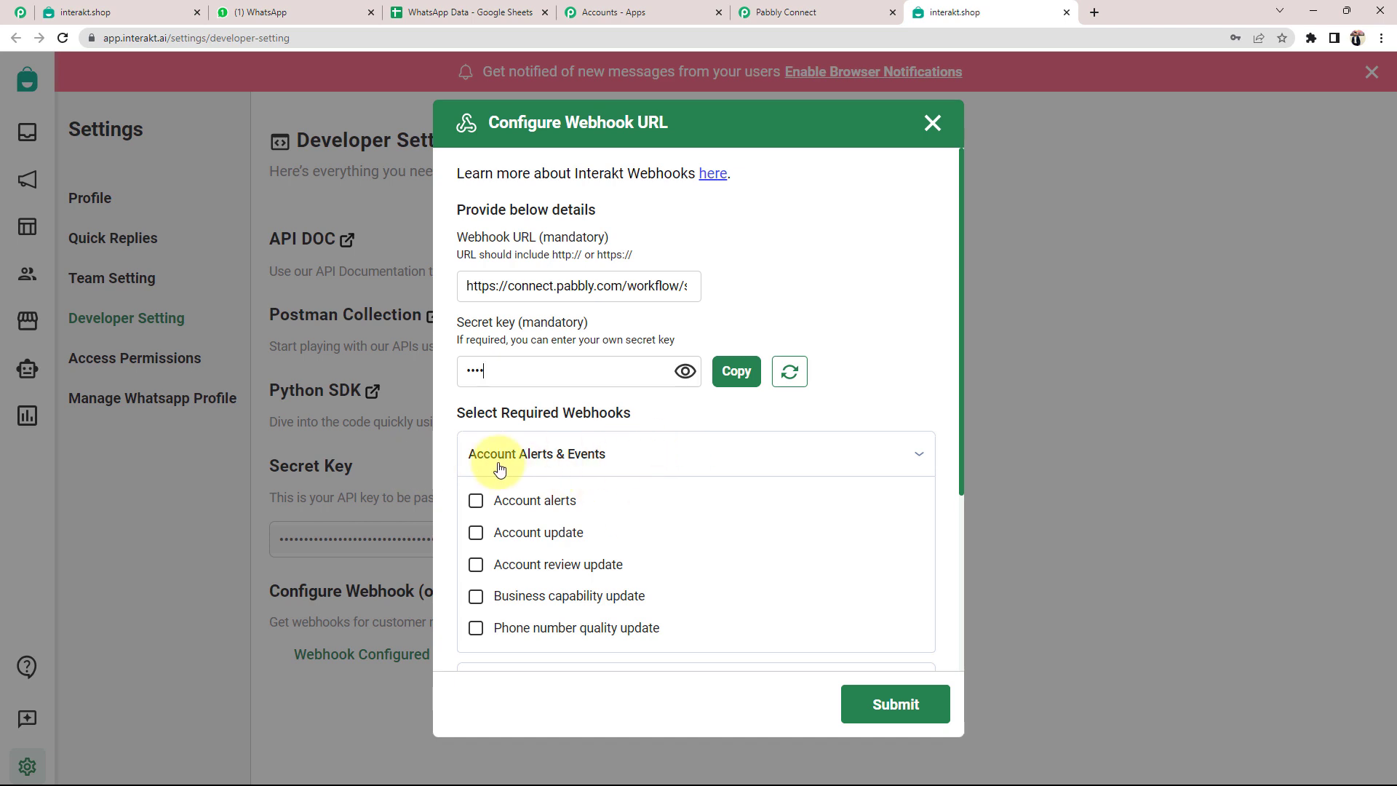
Review the account, template, API and campaign categories under the required webhooks, collapsing each one
click(670, 462)
scroll(605, 488, down, 1)
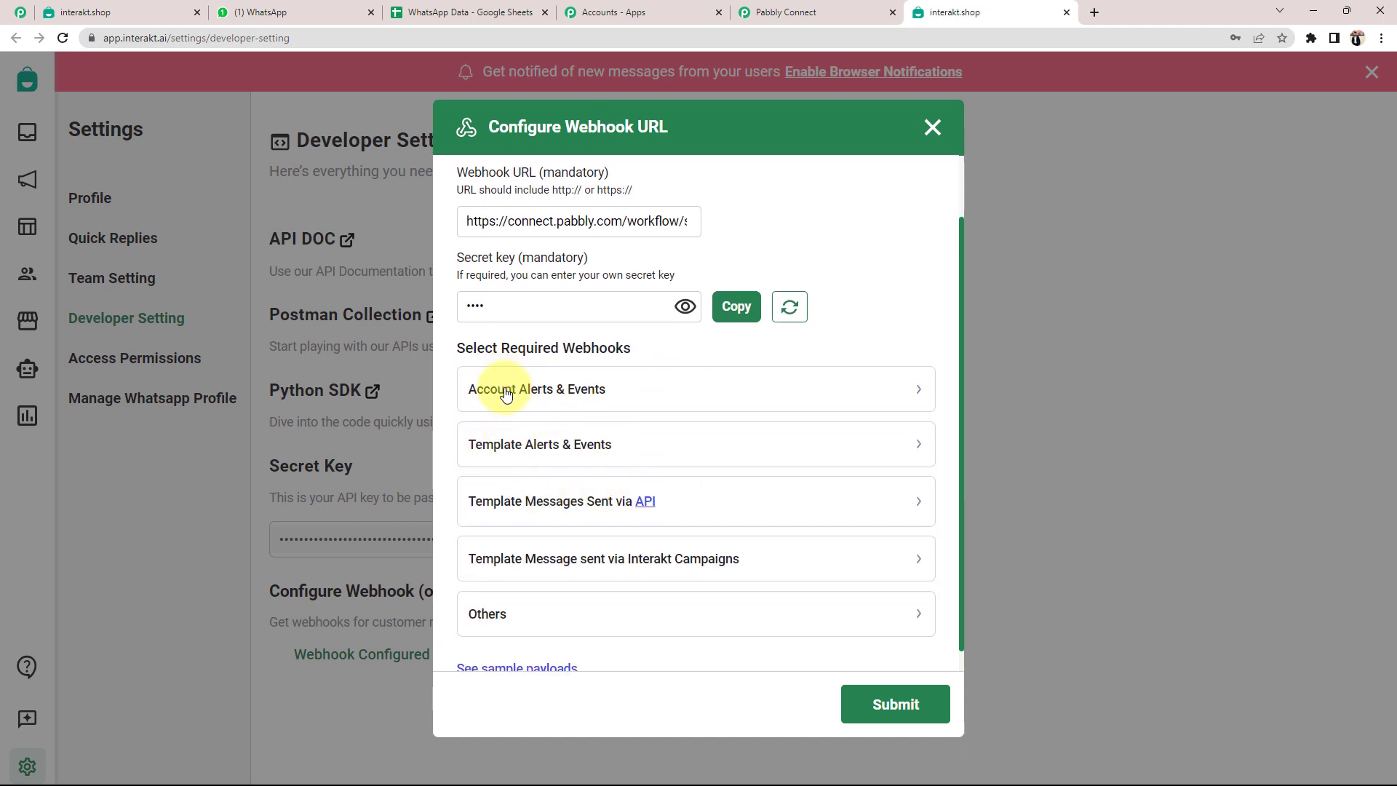
click(502, 445)
click(509, 445)
scroll(481, 524, down, 1)
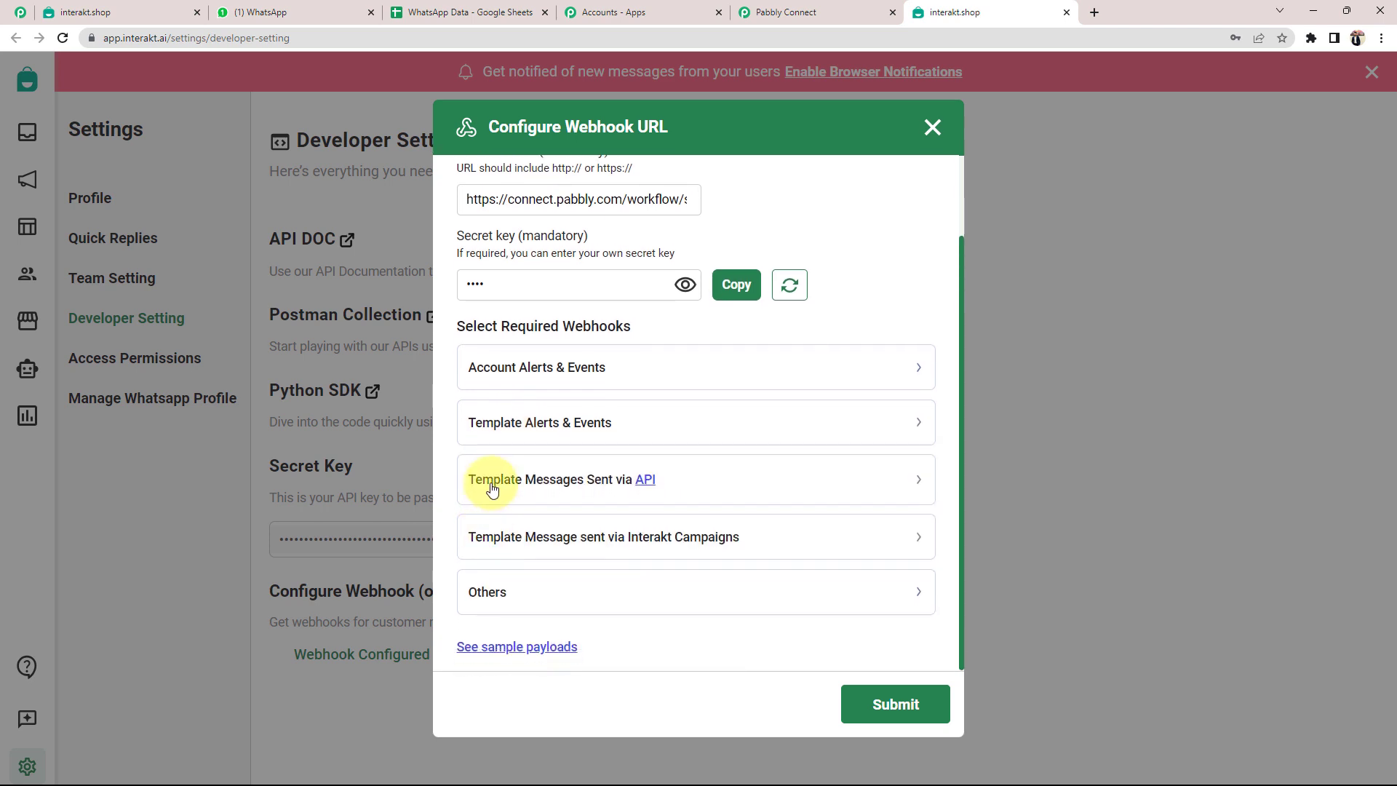
click(476, 478)
click(508, 474)
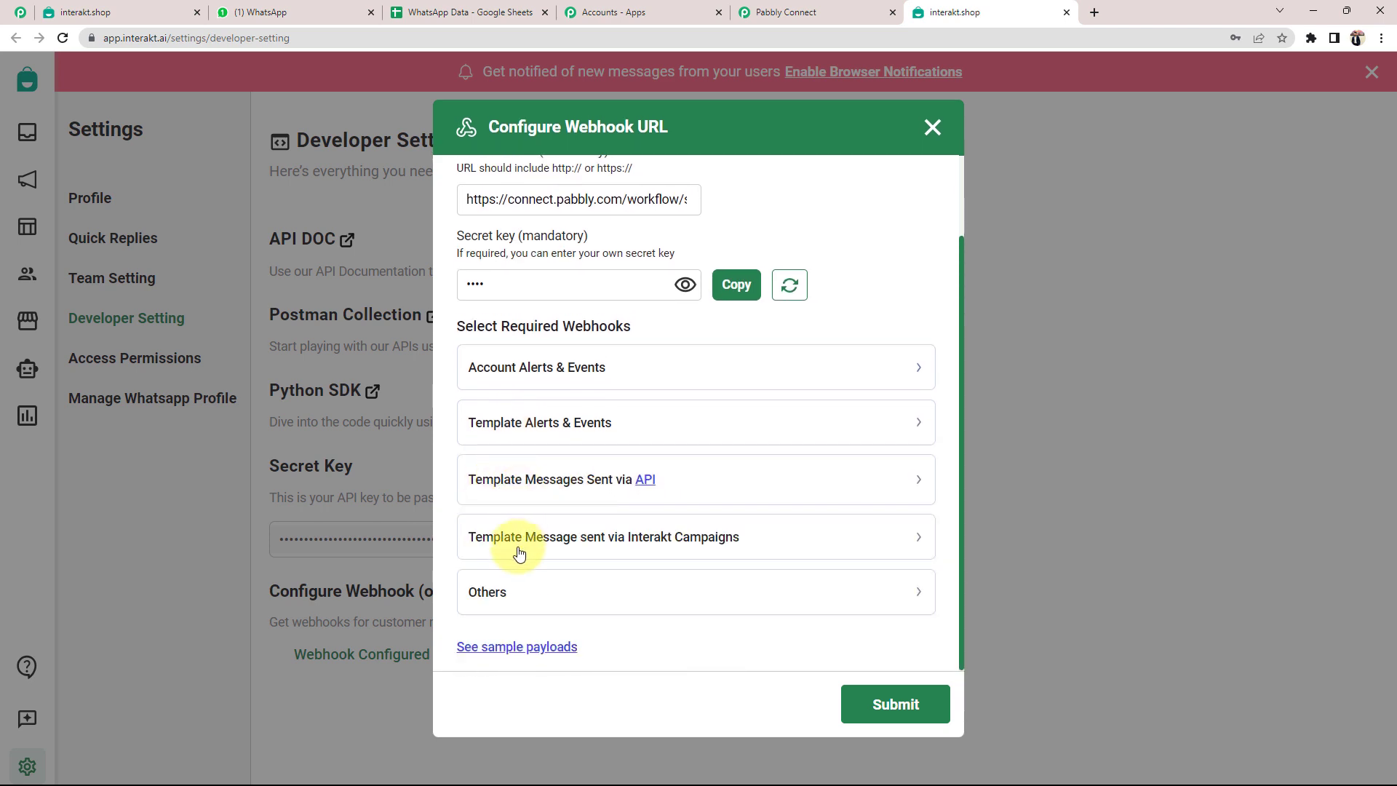
click(567, 542)
click(566, 392)
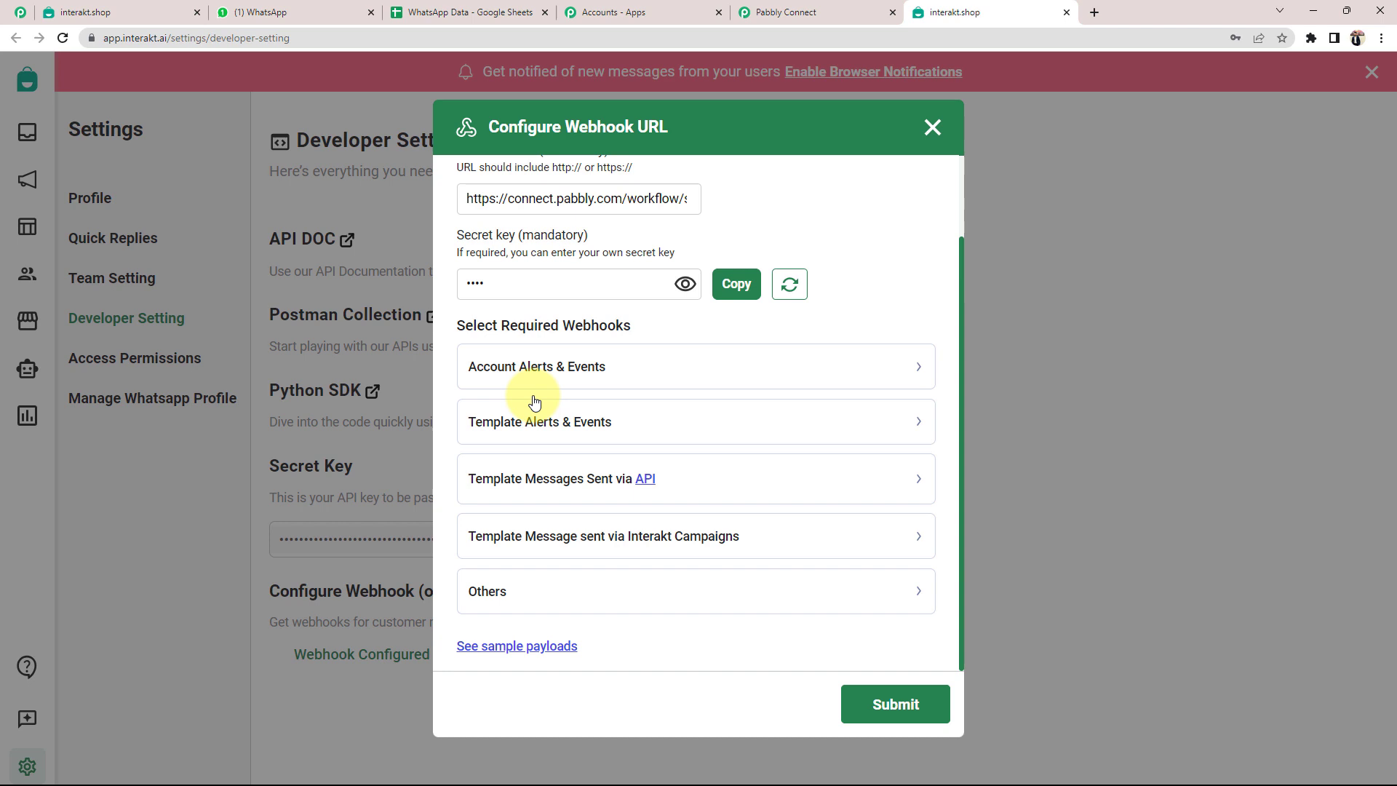
Check that Message received from customers is selected under Others, then submit the webhook configuration and close the dialog
click(483, 591)
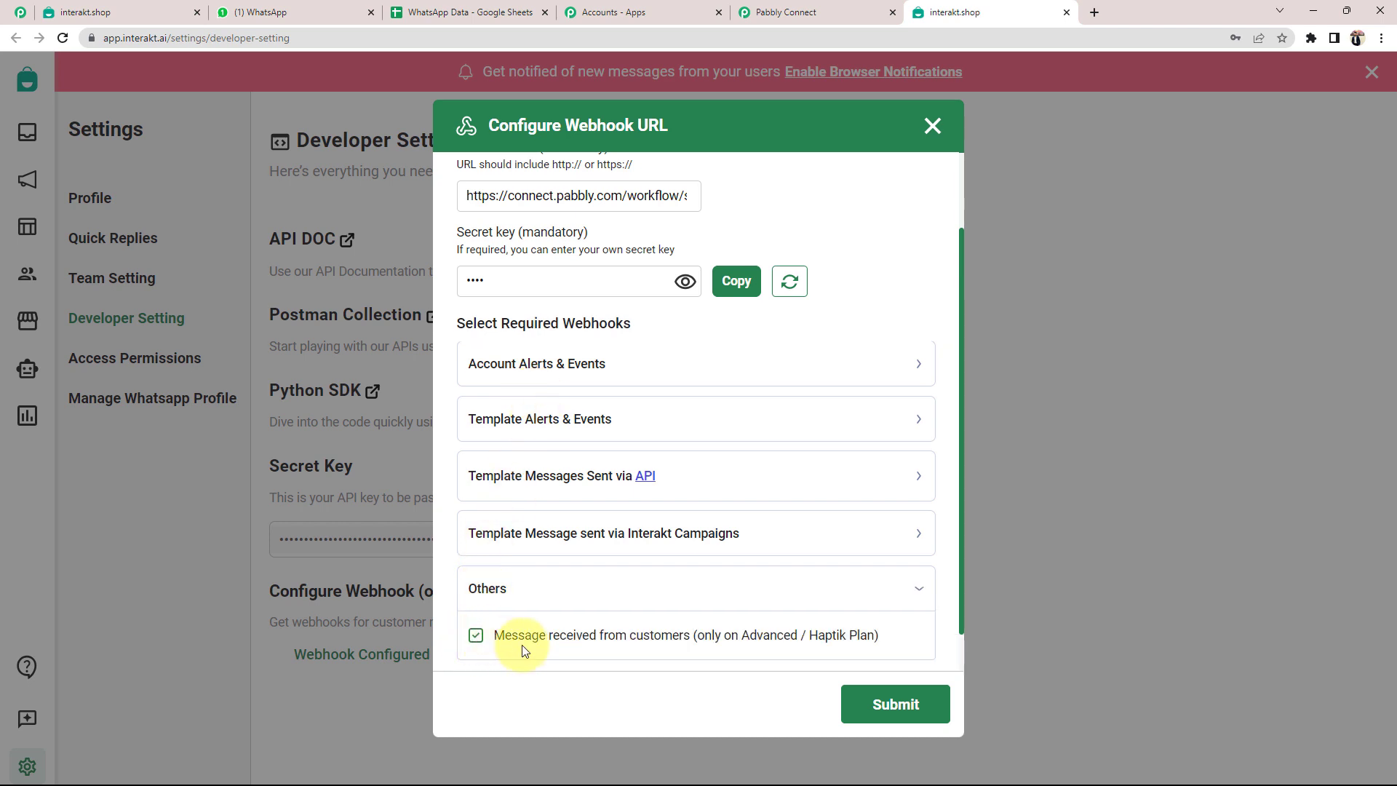
drag(495, 639, 661, 661)
click(606, 667)
click(905, 705)
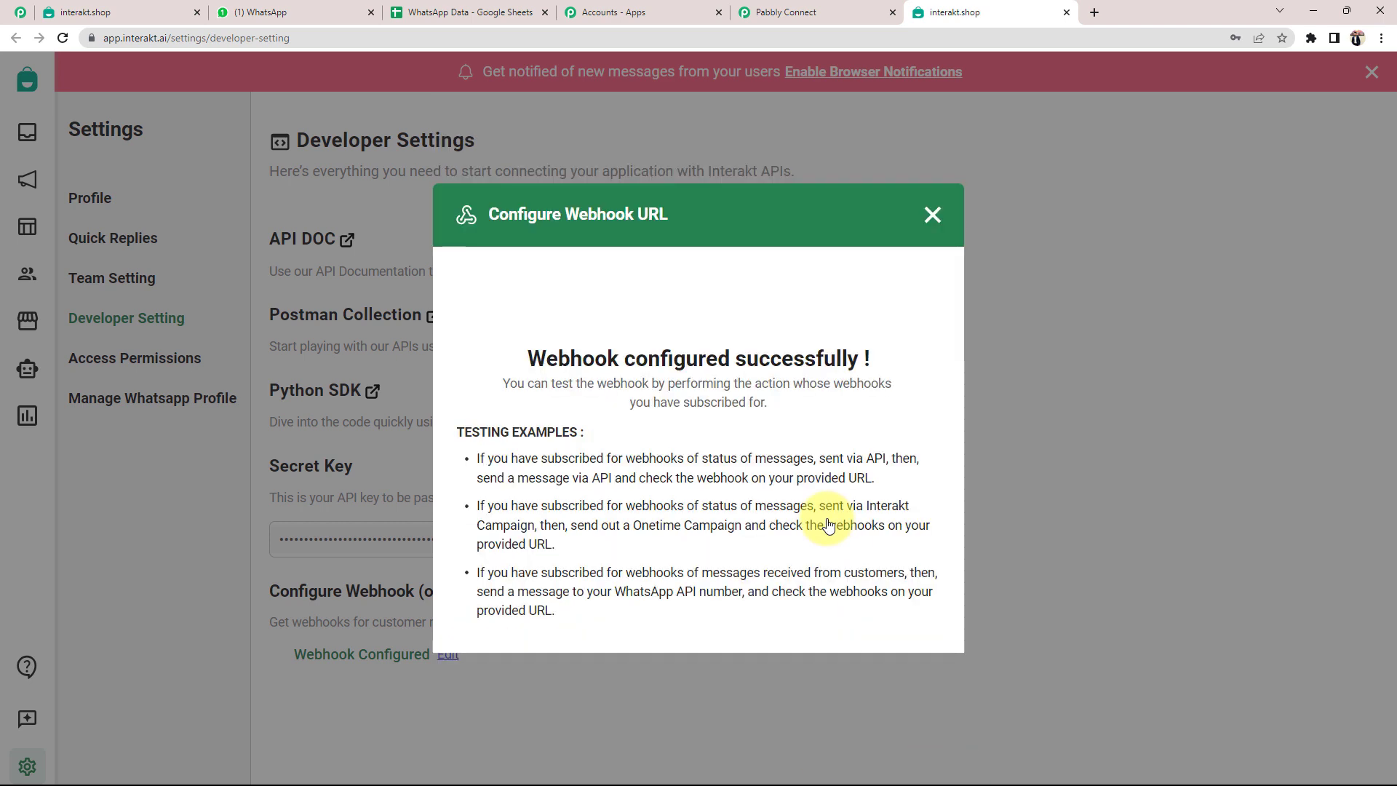
drag(536, 354, 910, 364)
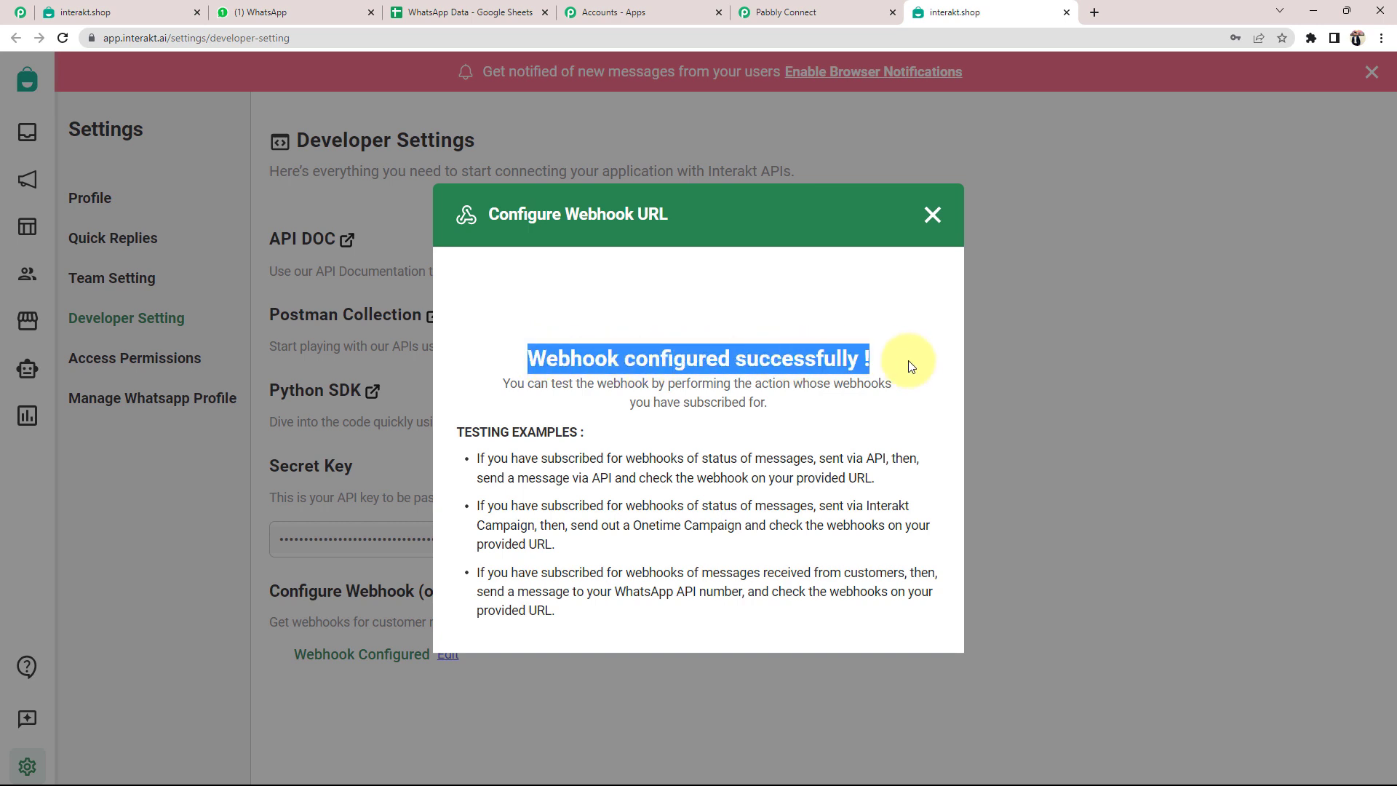
click(819, 307)
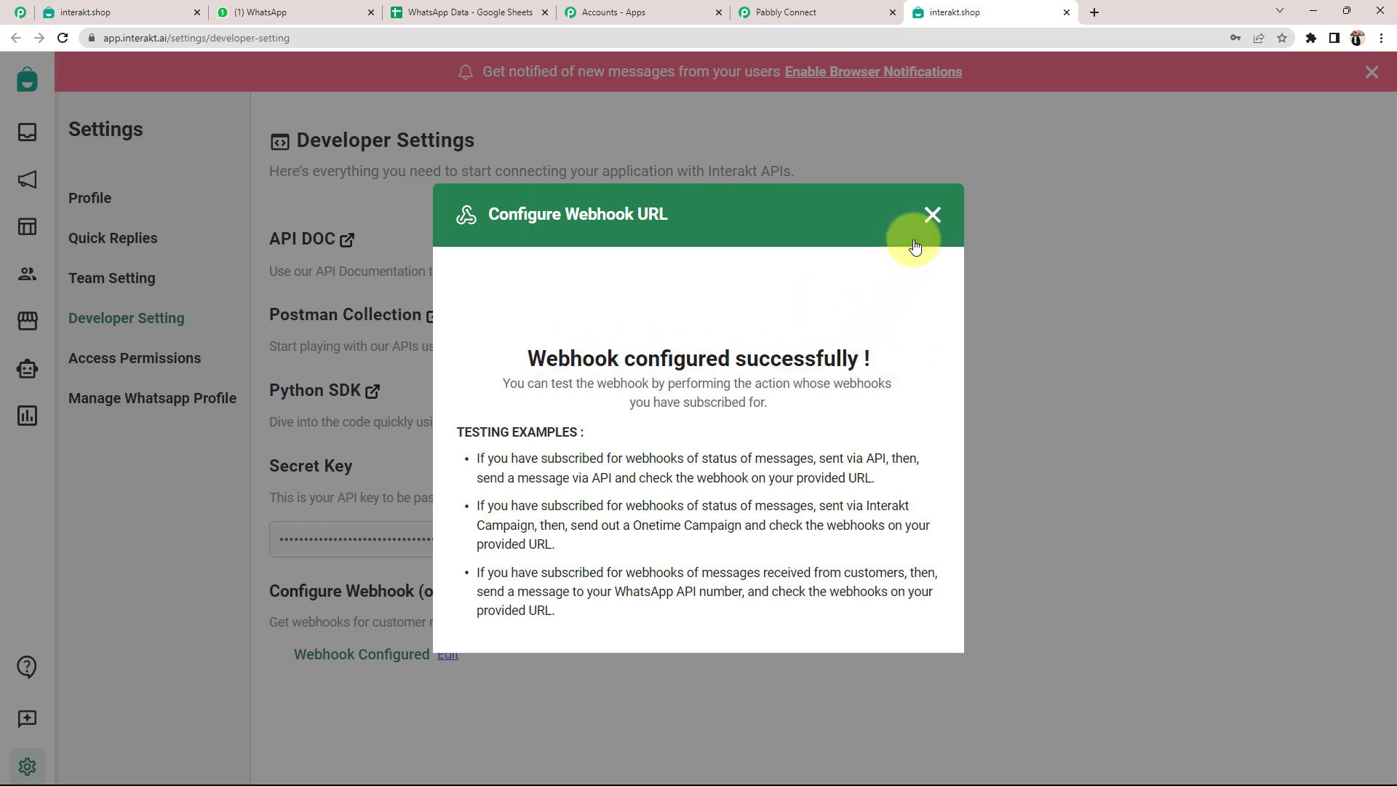
click(927, 220)
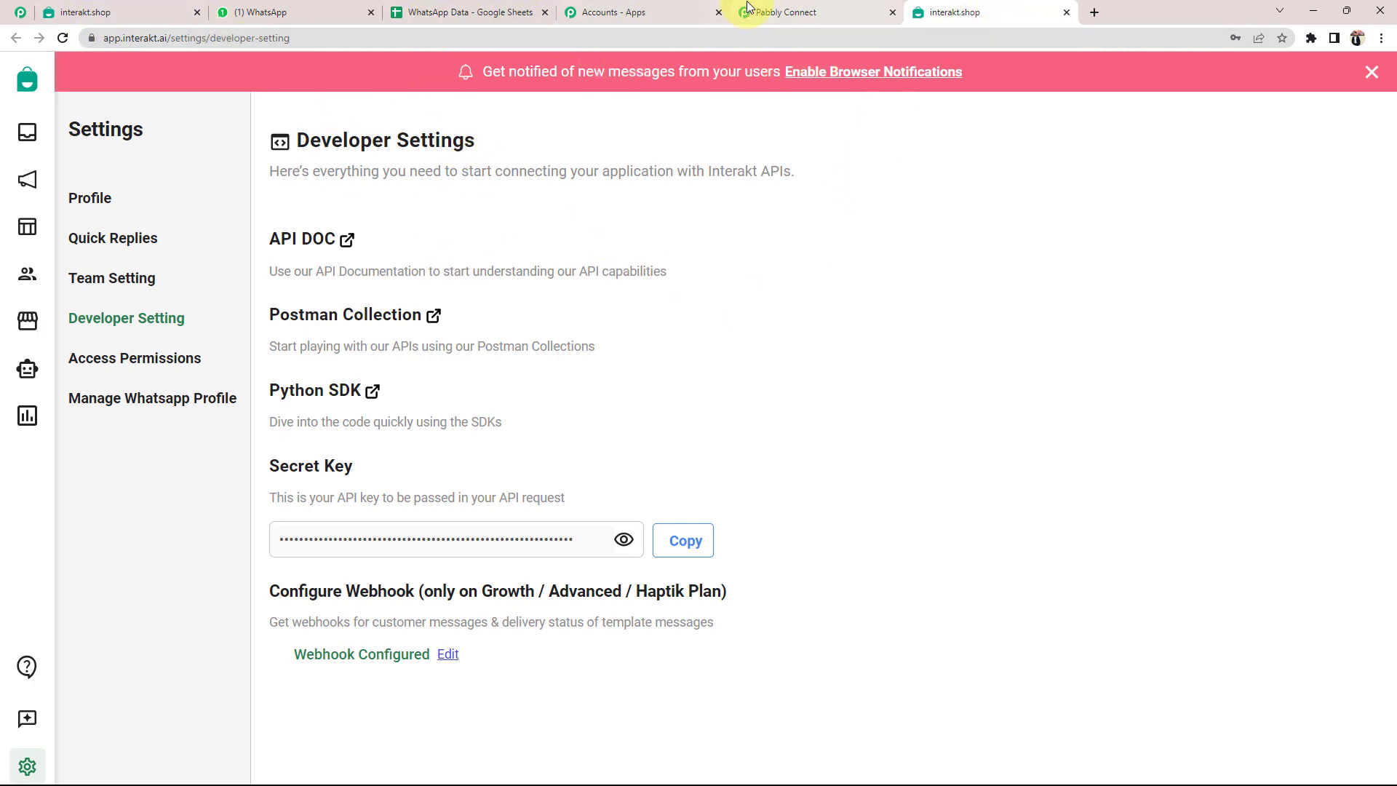
Switch to Pabbly Connect, review the test response received by the trigger and start re-capturing the webhook response
click(772, 15)
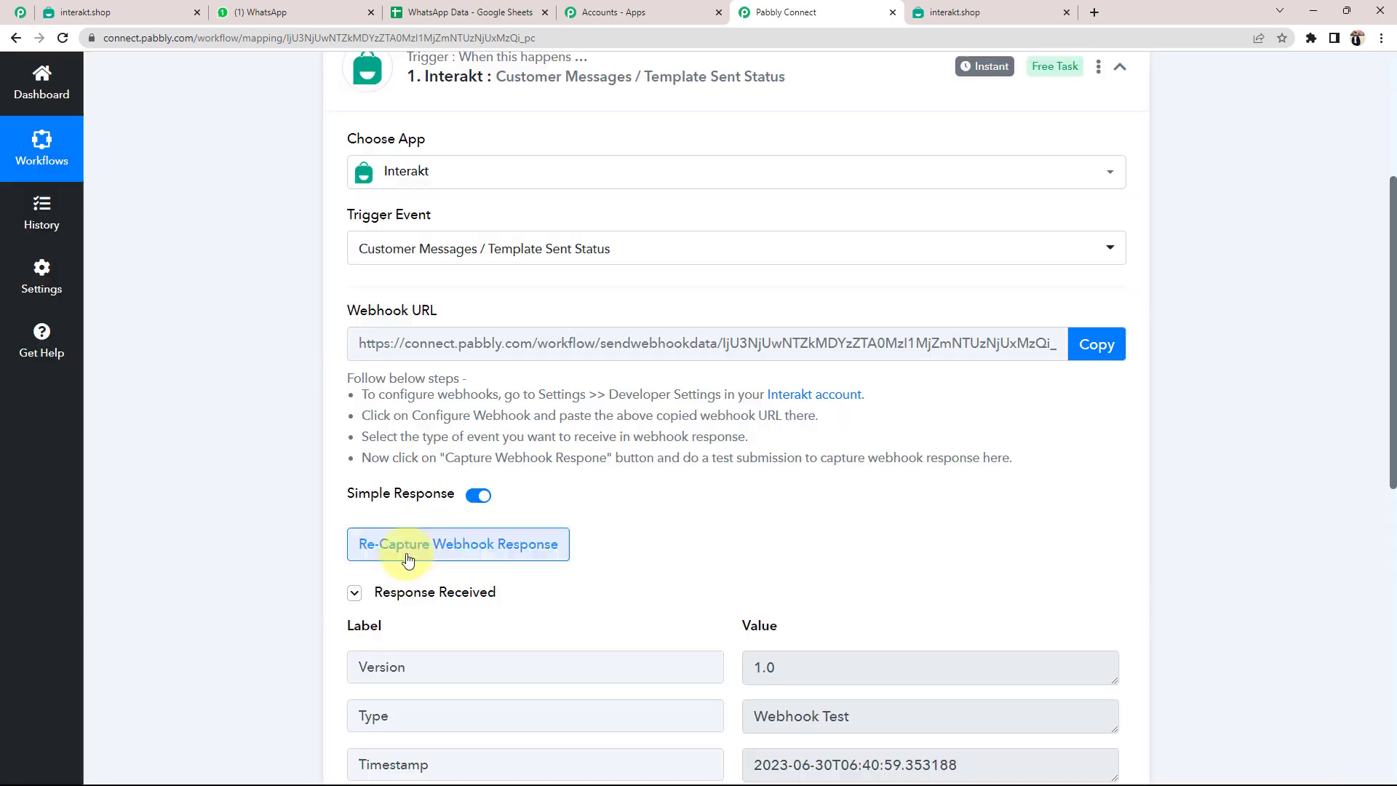
scroll(281, 579, down, 1)
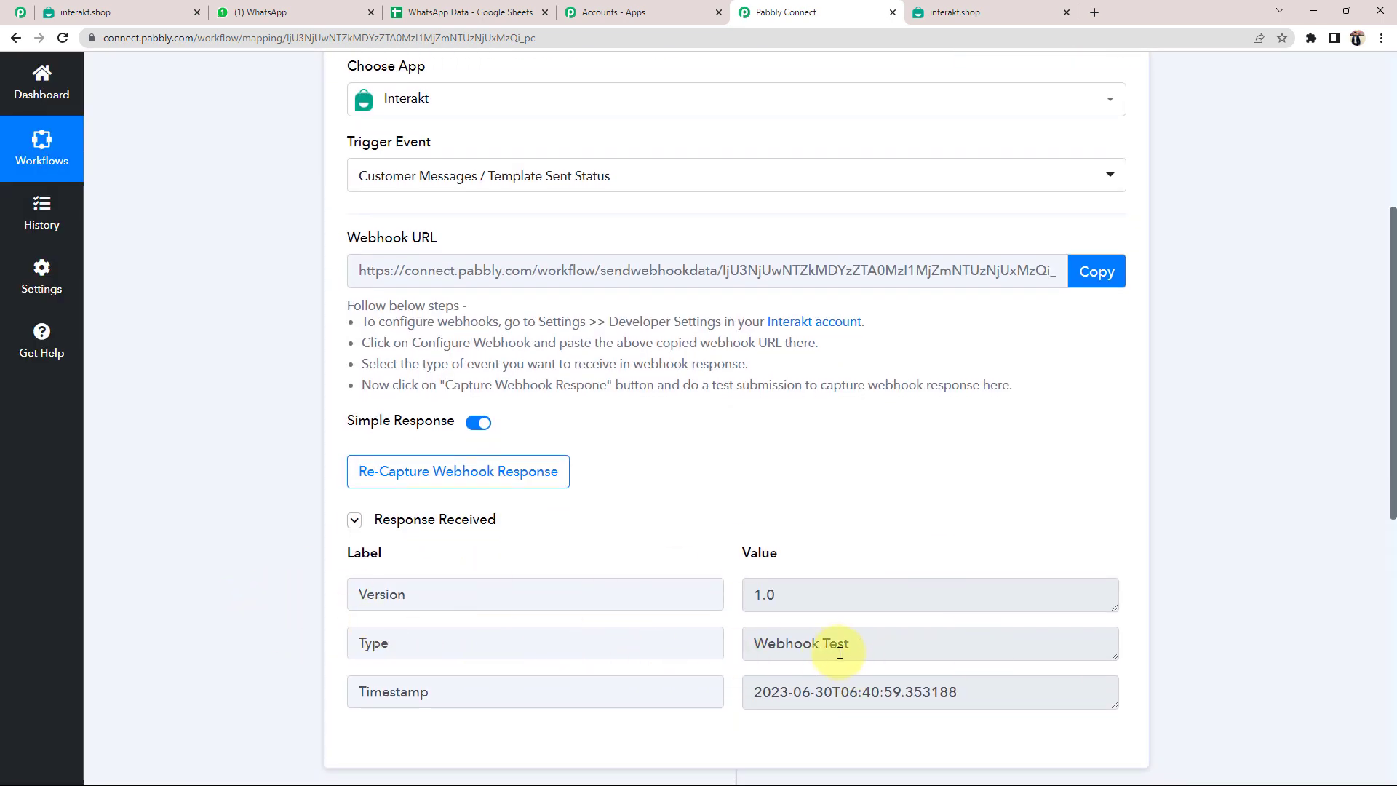
drag(866, 642, 702, 643)
click(210, 579)
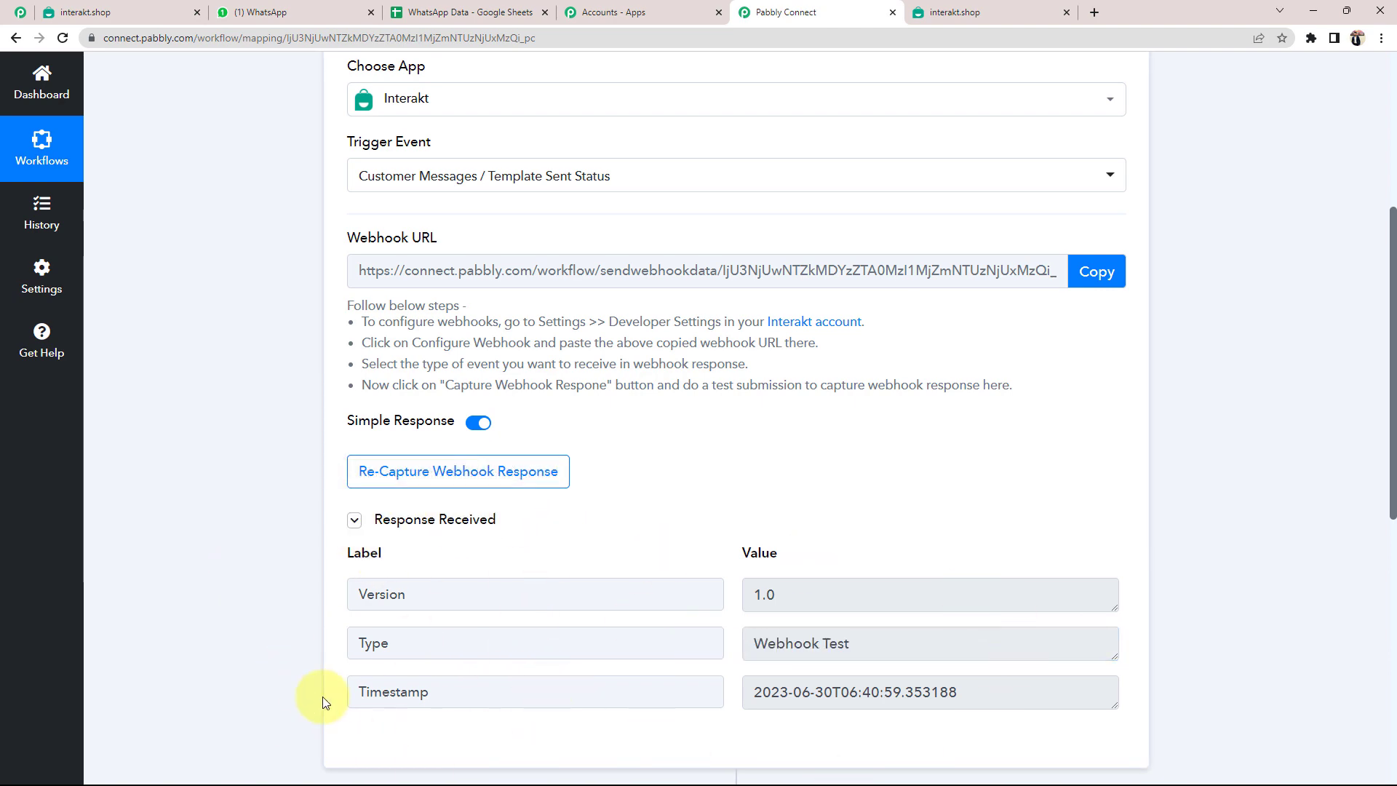
click(382, 482)
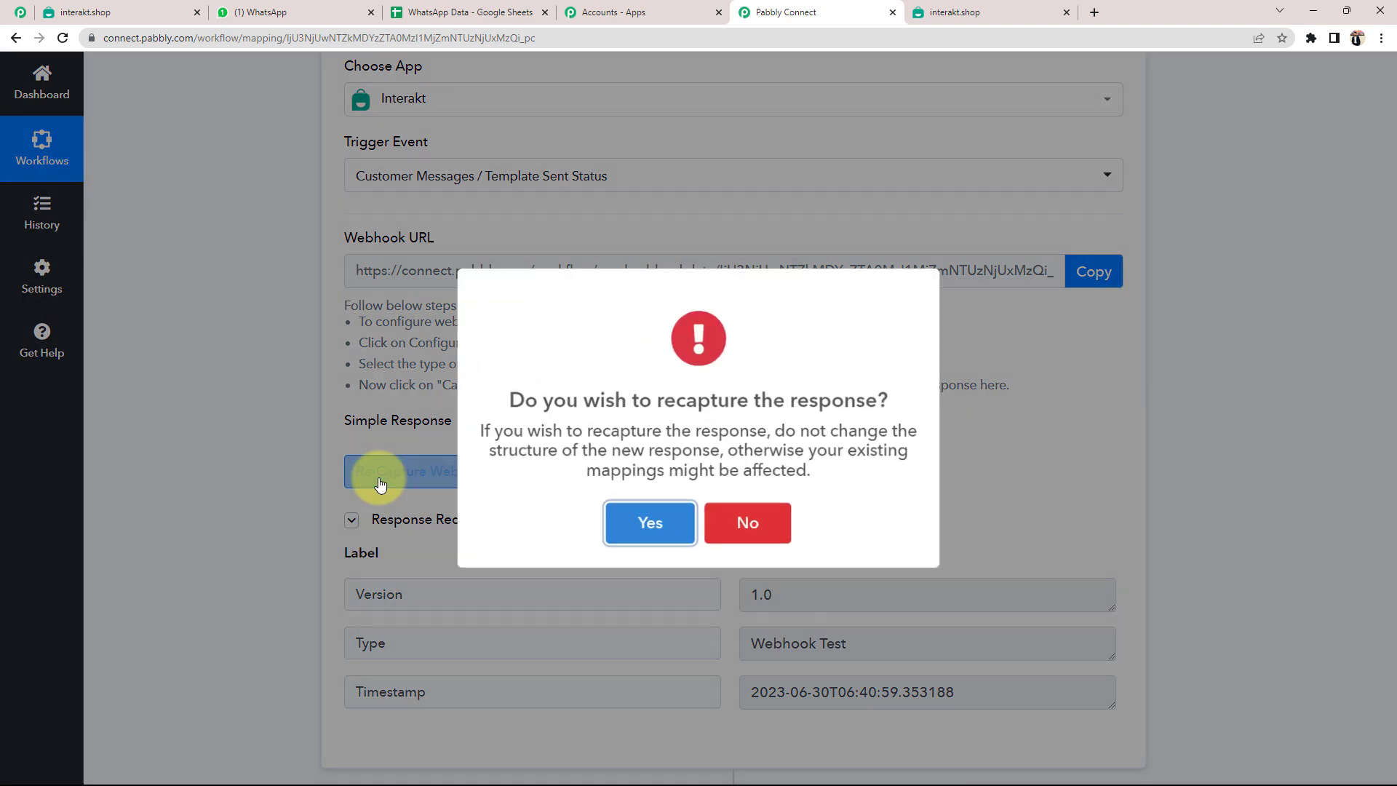
click(645, 533)
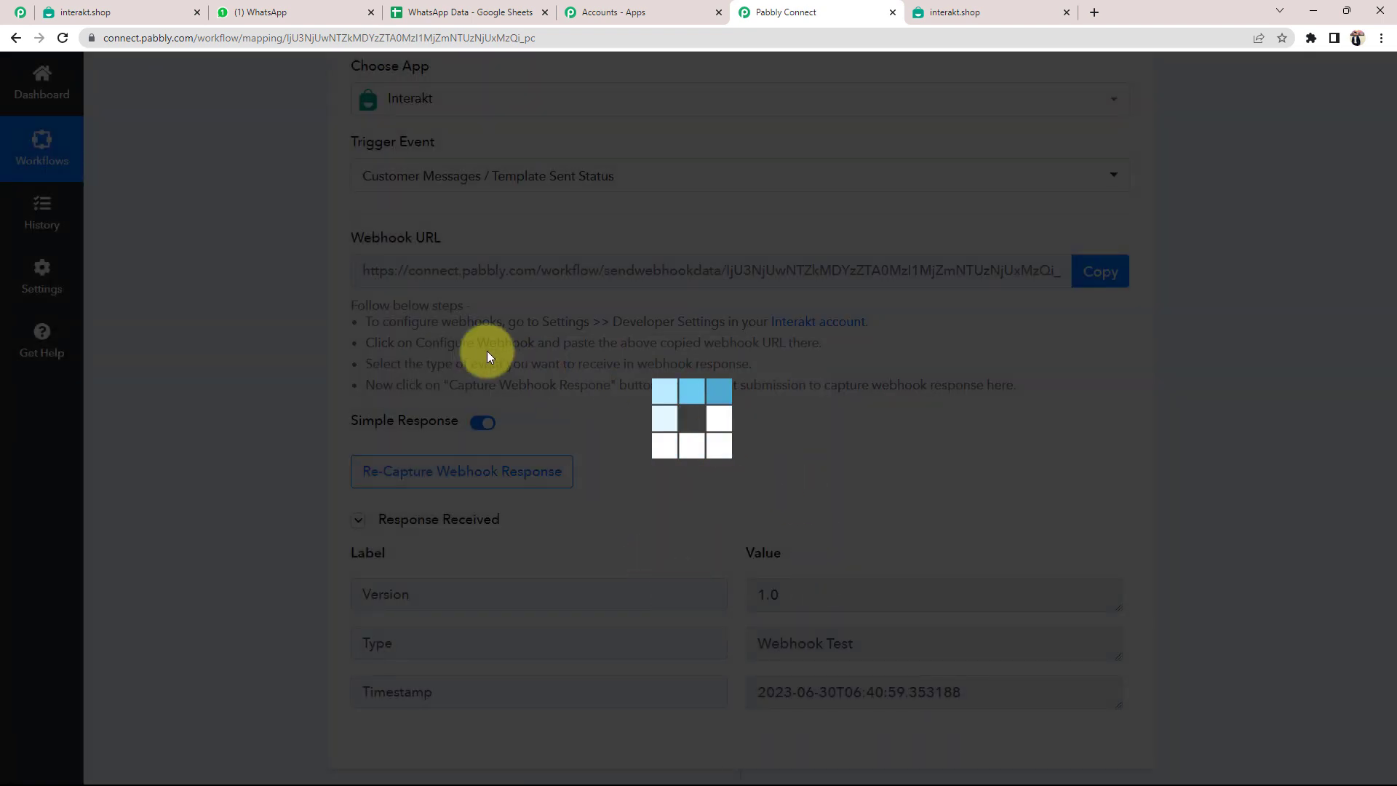
Switch to the Interakt inbox and examine the catalog and product messages in the customer's conversation
click(113, 8)
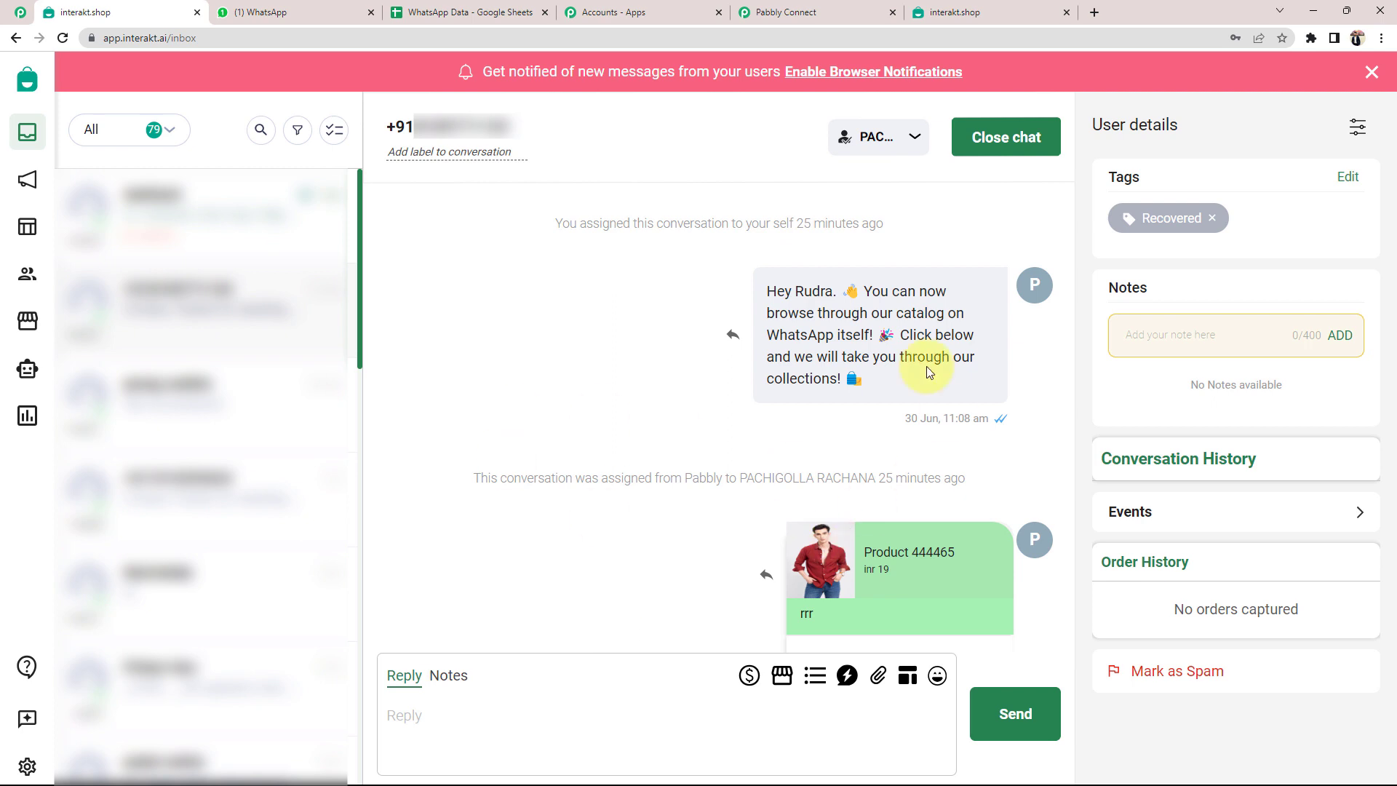
scroll(694, 480, down, 2)
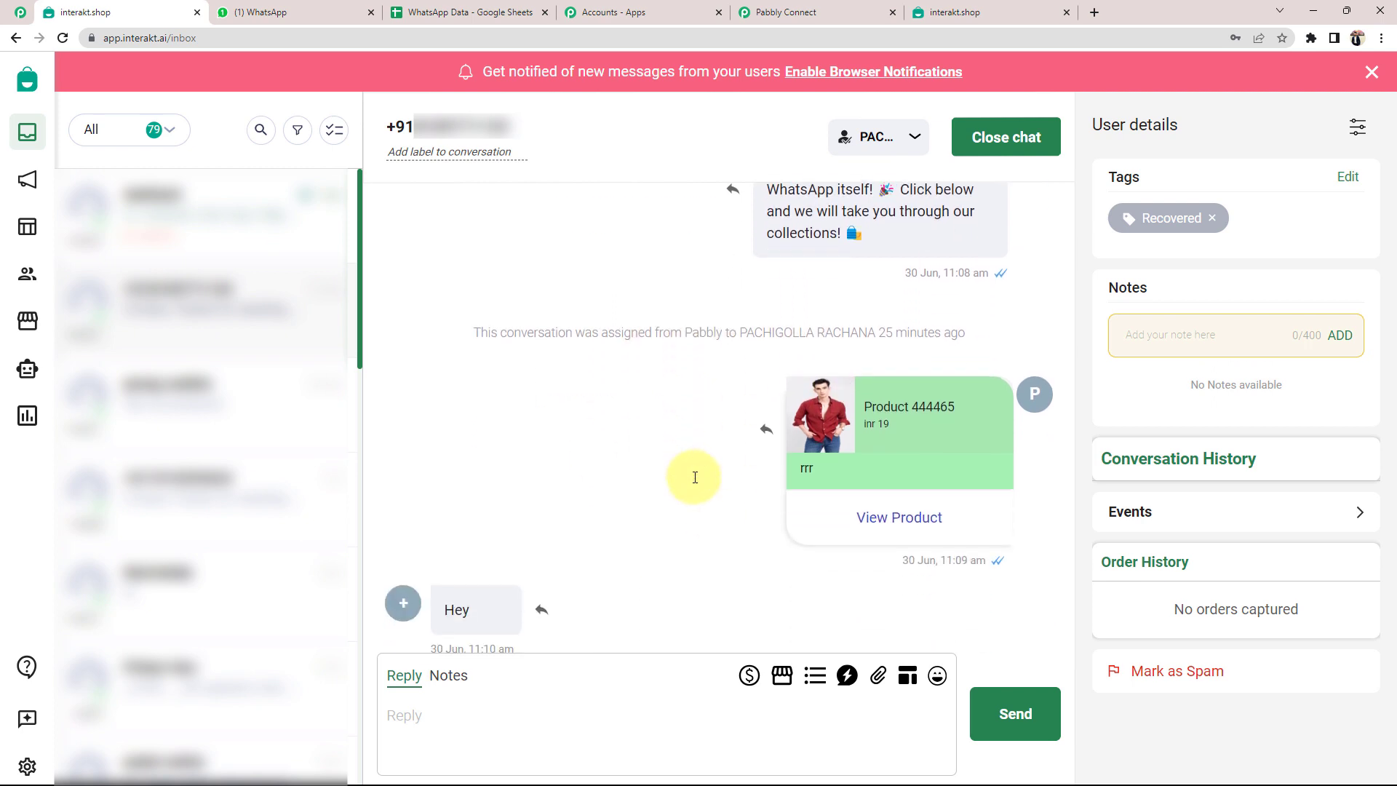
scroll(694, 480, up, 1)
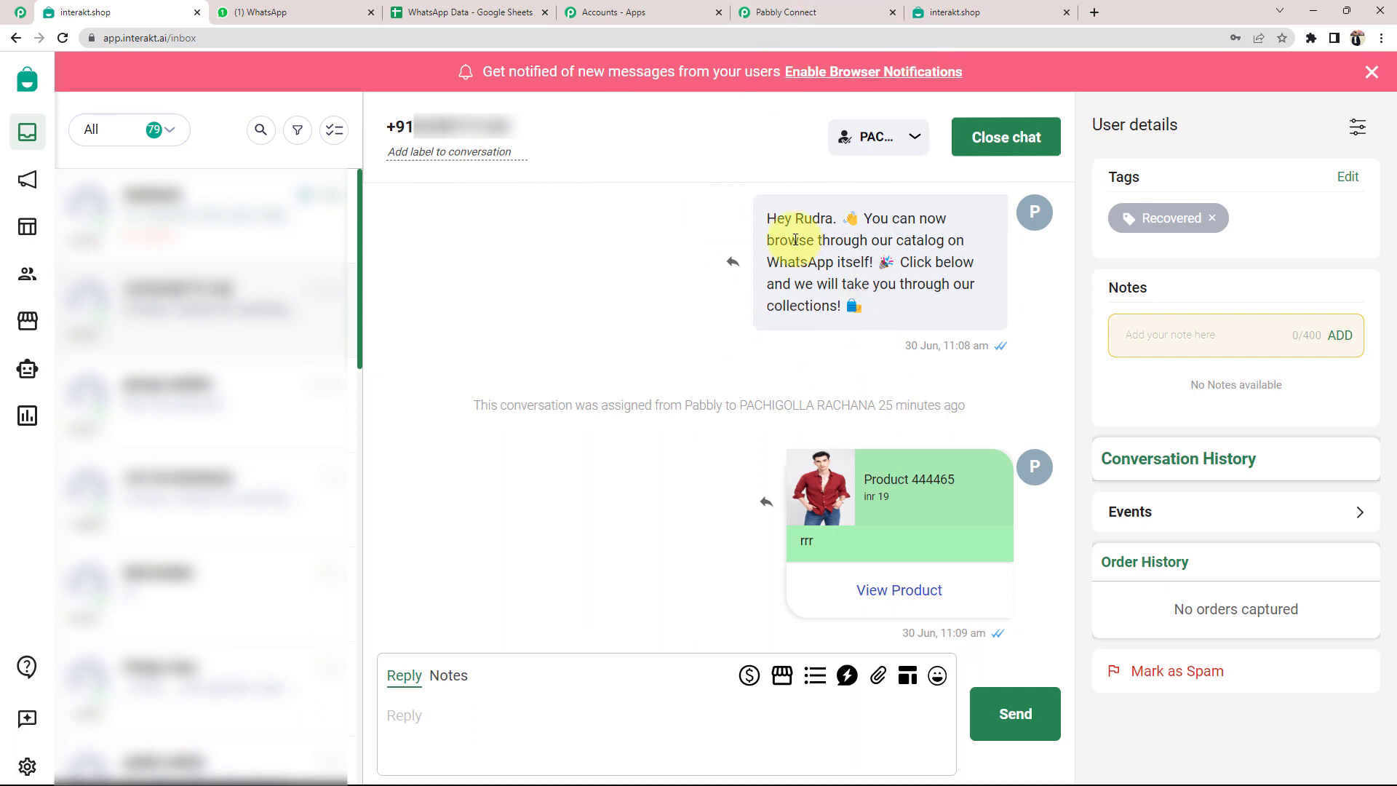
drag(765, 216, 842, 303)
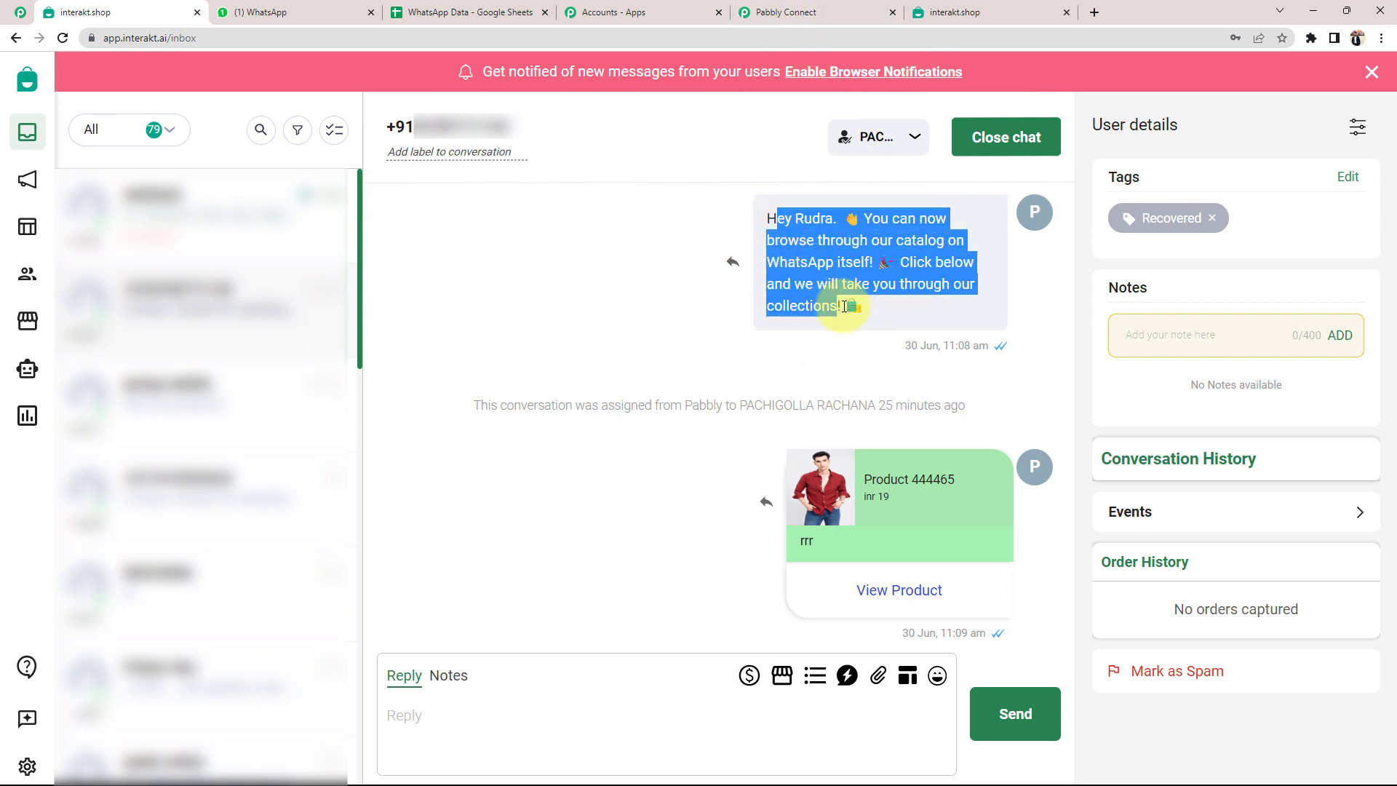
click(543, 344)
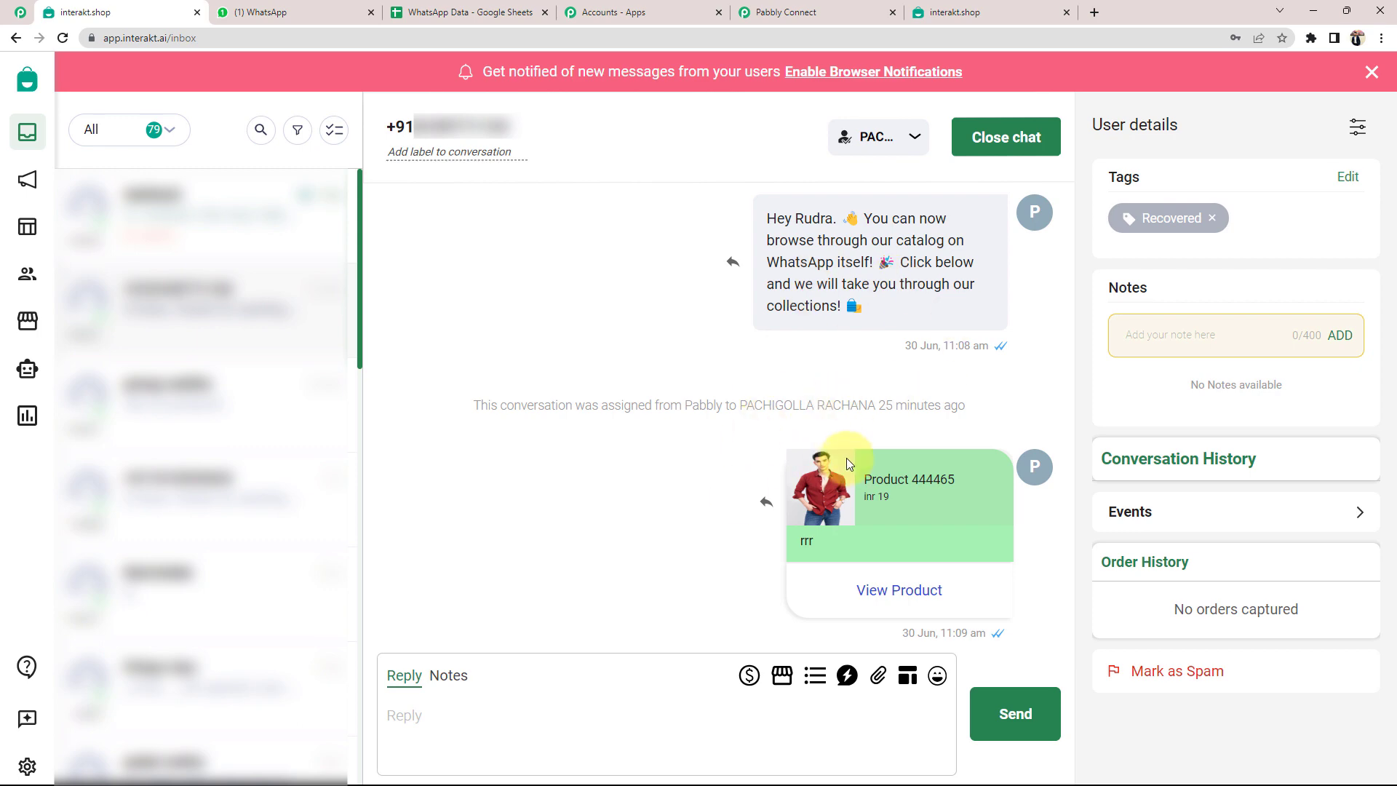
Switch to WhatsApp and draft "Are there any unique collar styles or shapes that are currently in fashion?" in the business chat
click(823, 12)
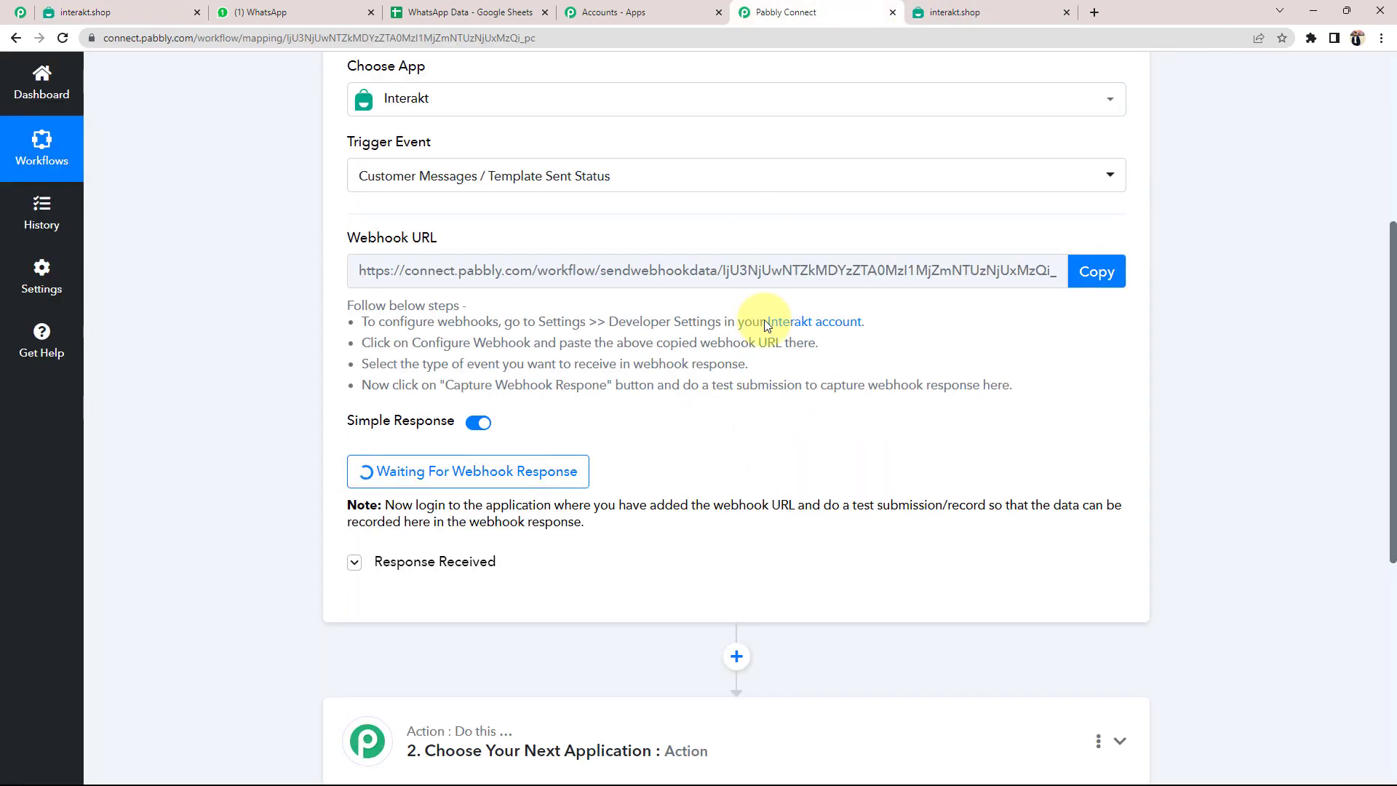
click(265, 13)
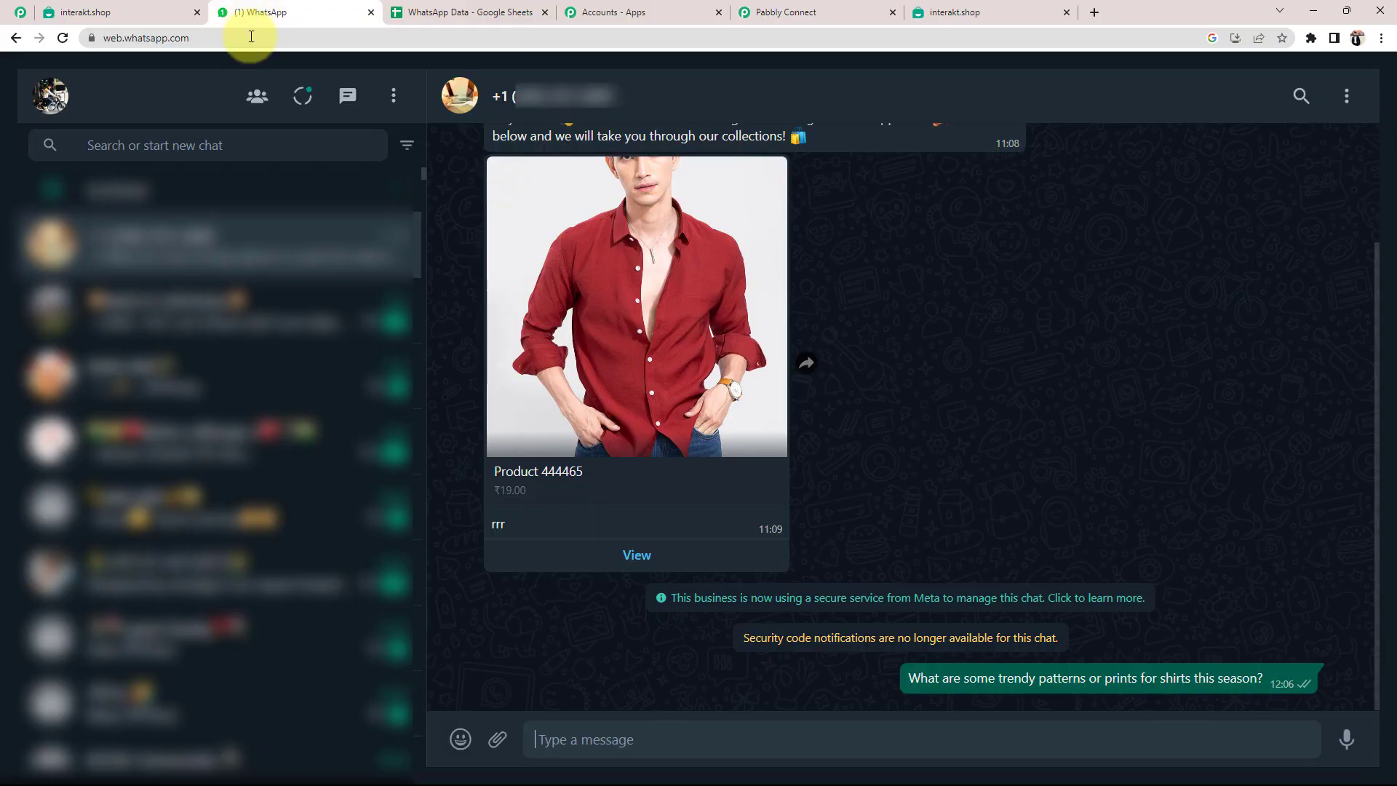
scroll(1216, 426, up, 1)
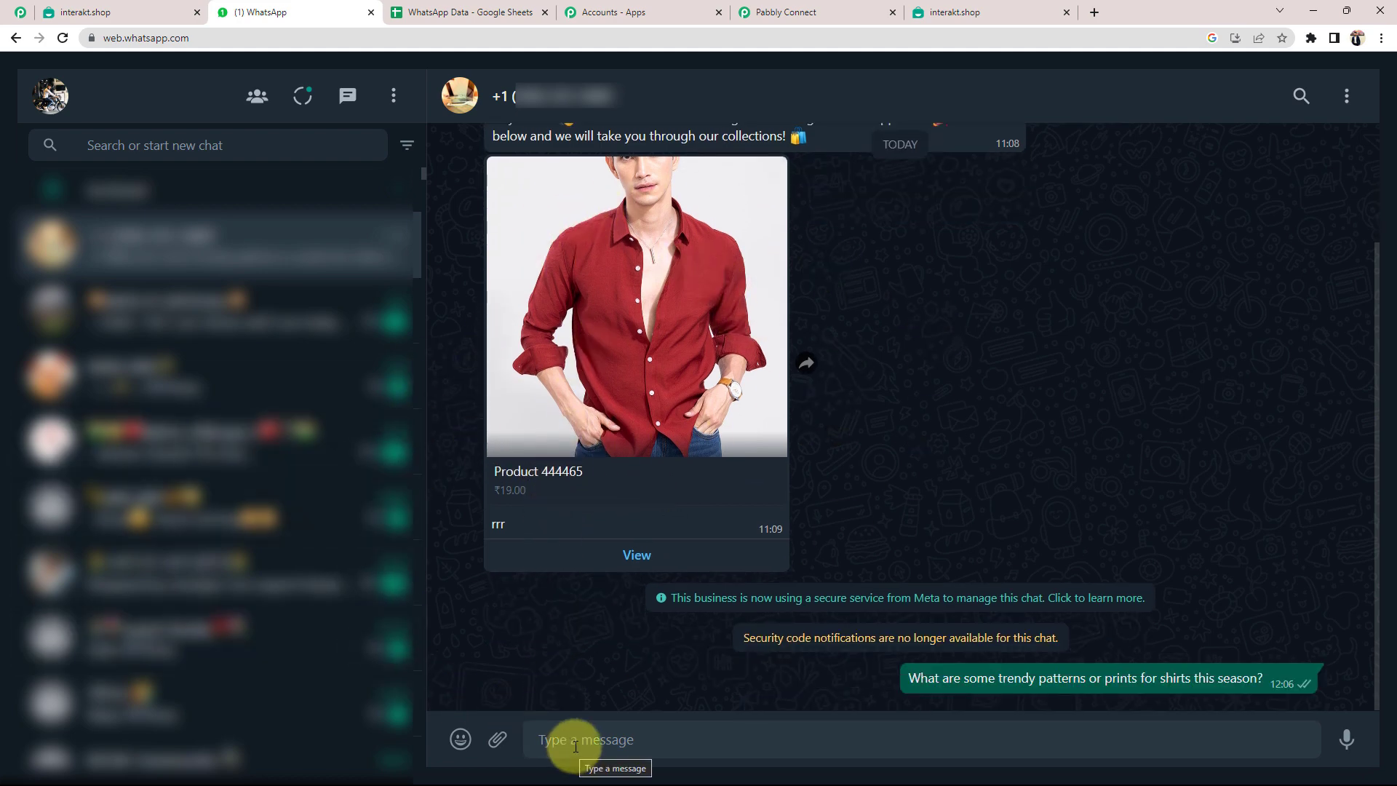
text(Are there any unique collar styles or shapes that are currently in fashion?)
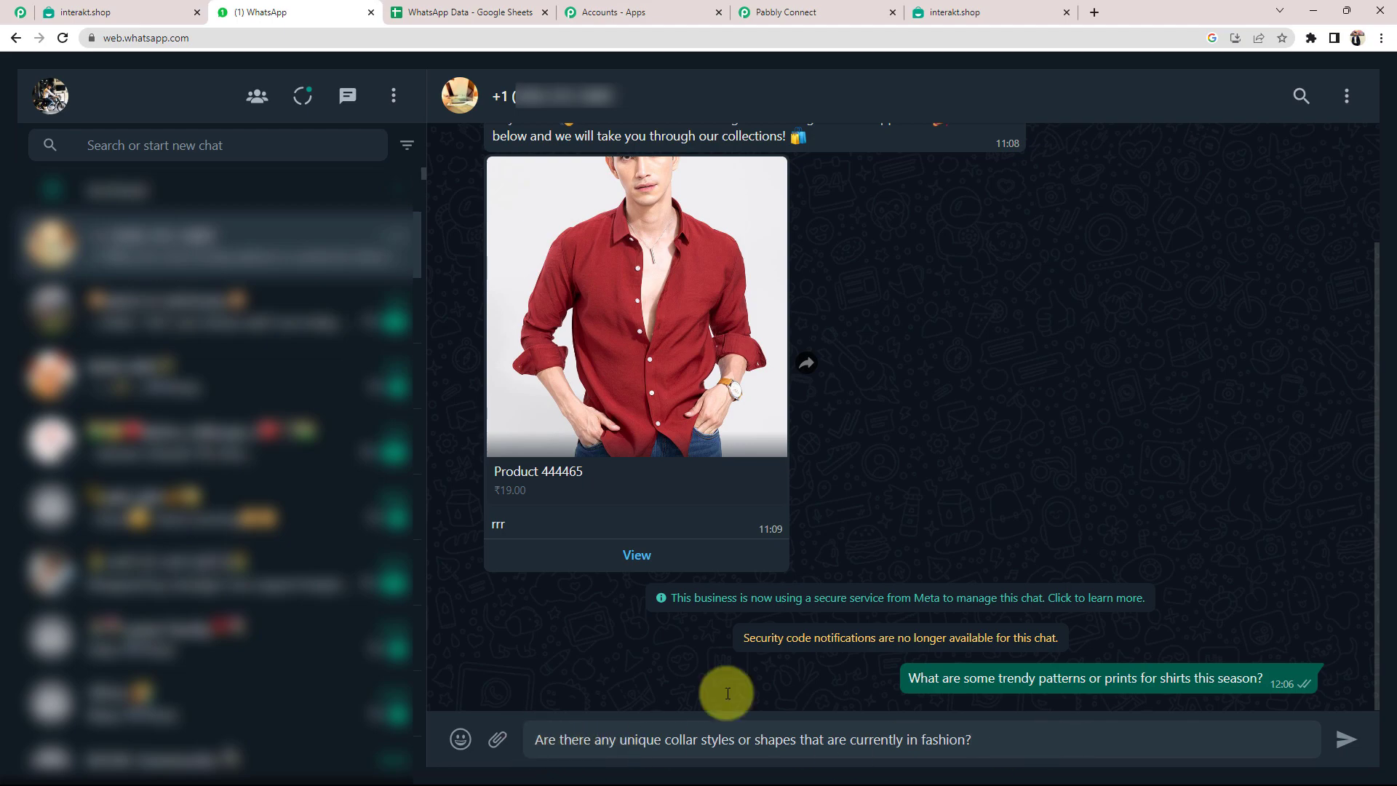
Check the trigger's webhook capture status and URL in Pabbly Connect, and review the customer's conversation in the Interakt inbox
click(786, 13)
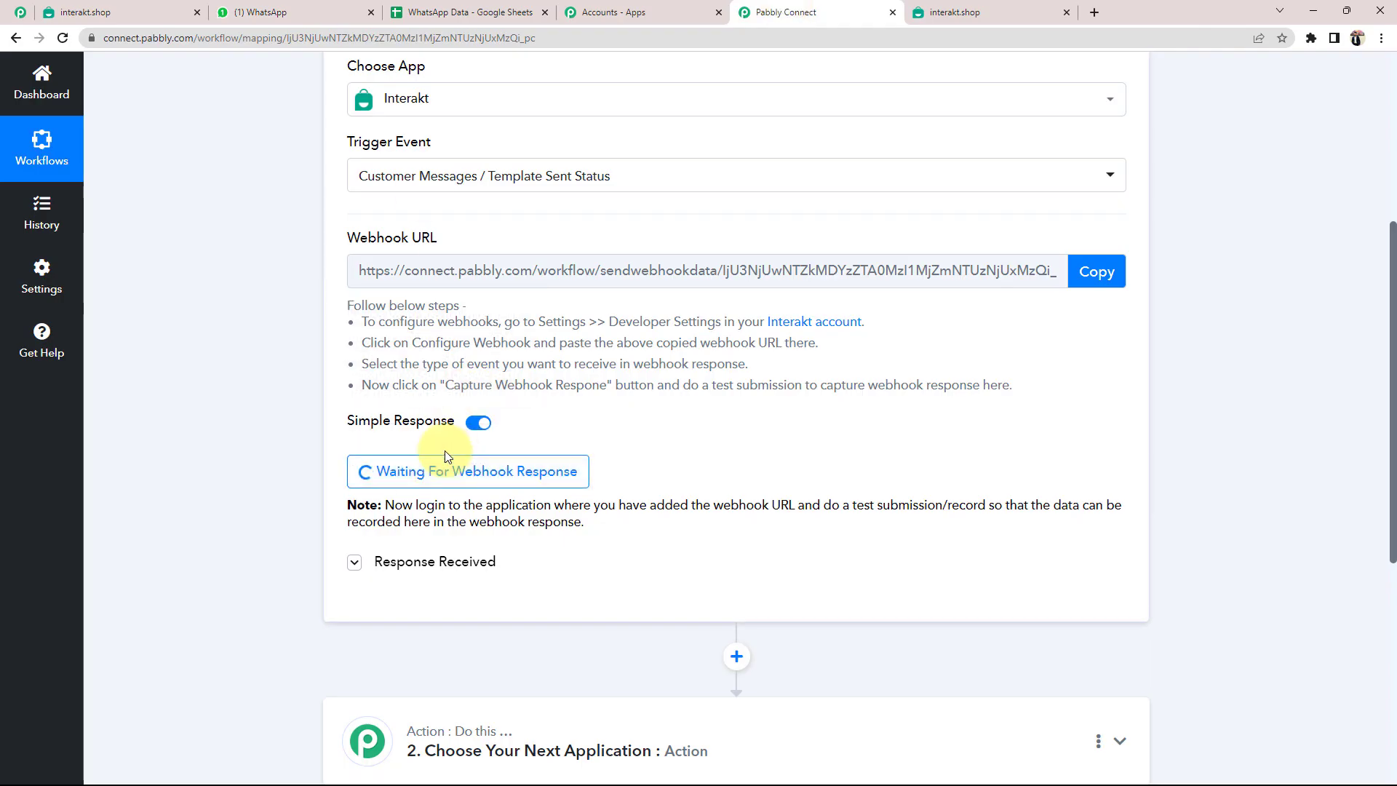
click(83, 12)
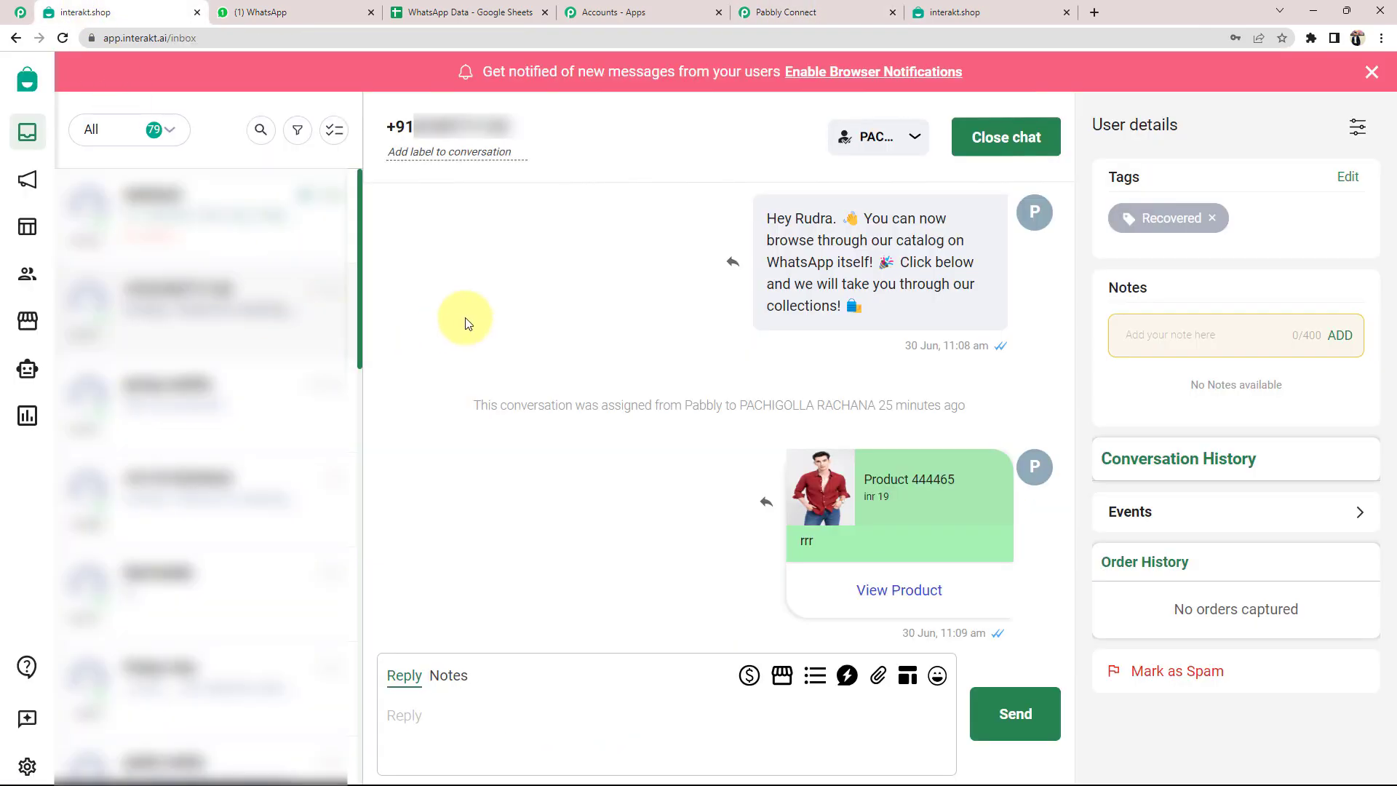
click(793, 12)
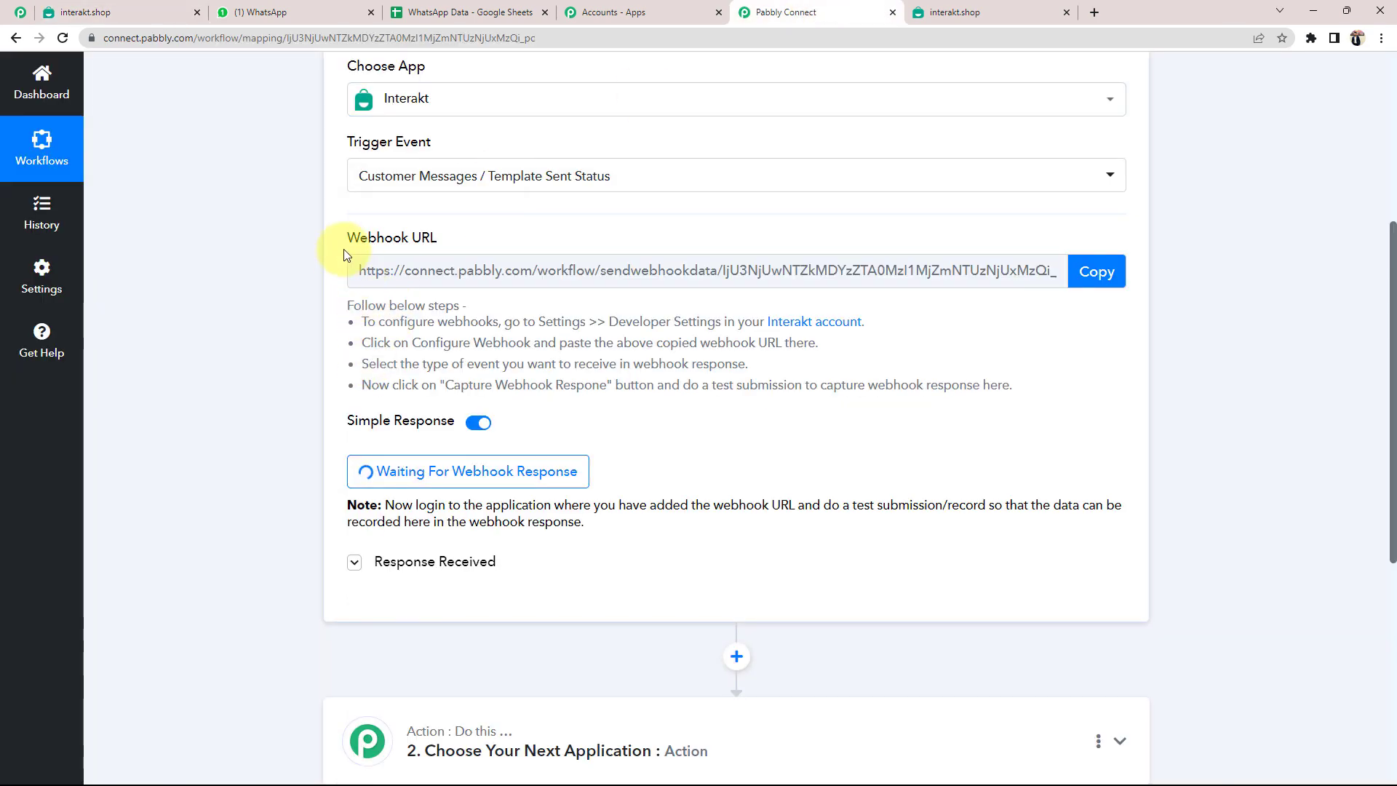
drag(348, 240, 440, 239)
click(223, 230)
Switch back to WhatsApp and send the drafted collar styles question to the business chat
click(297, 11)
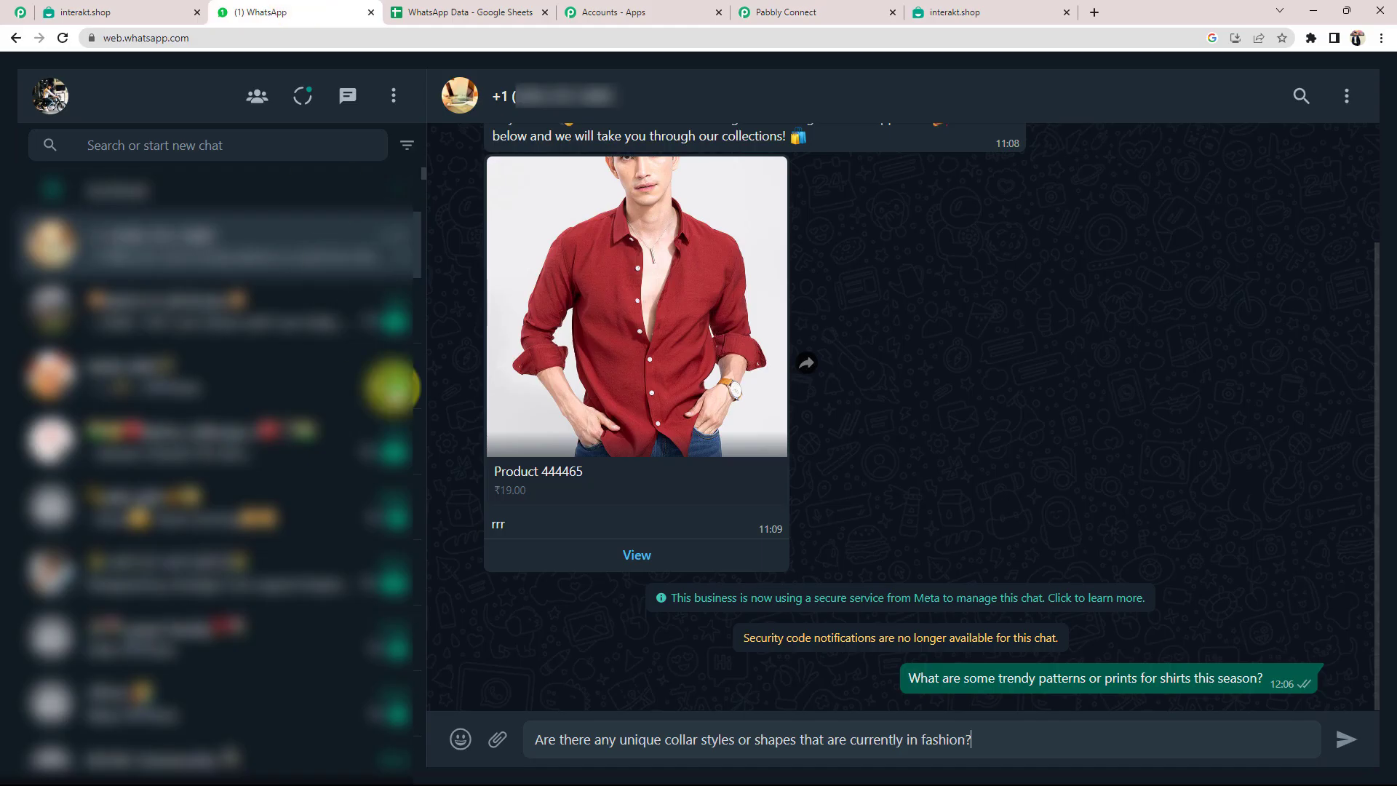
key(Return)
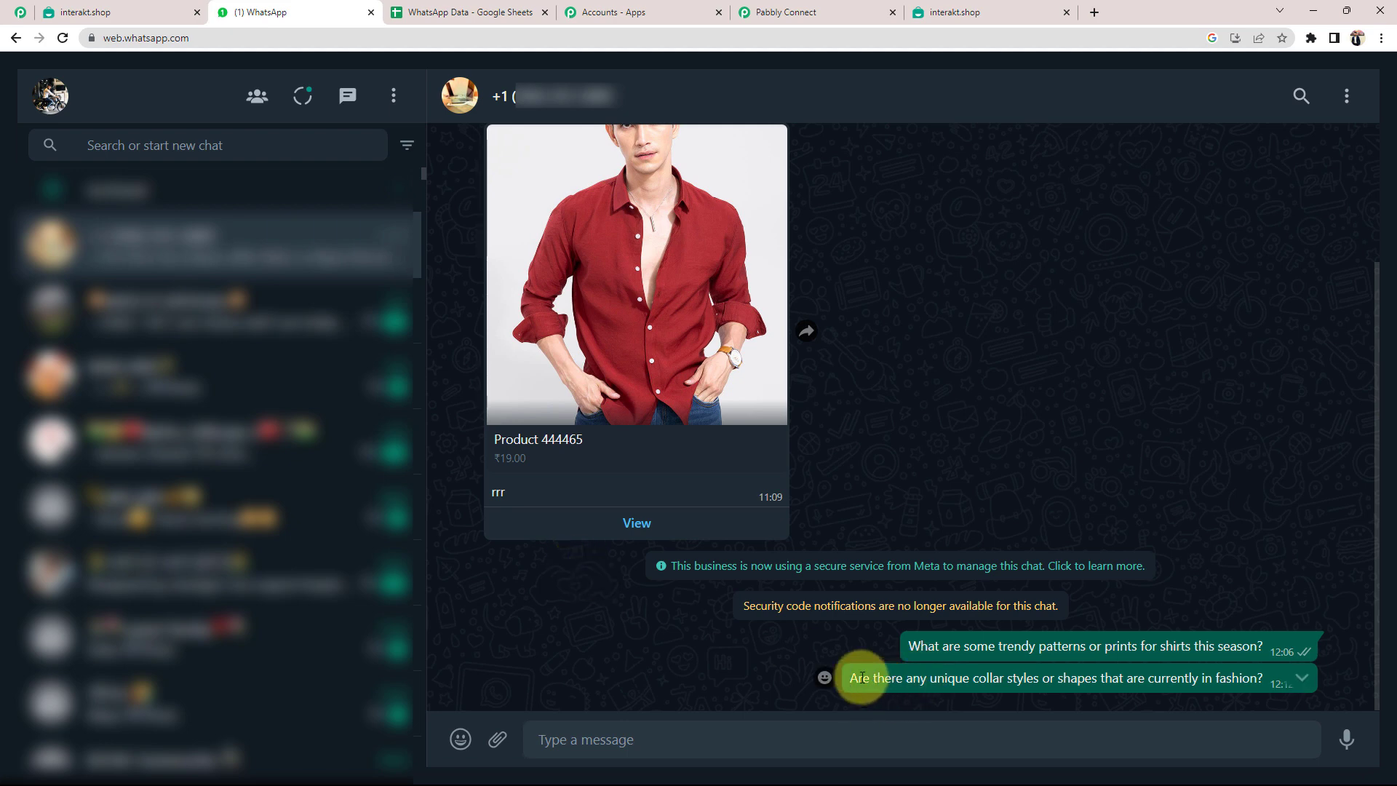
drag(848, 677, 1364, 665)
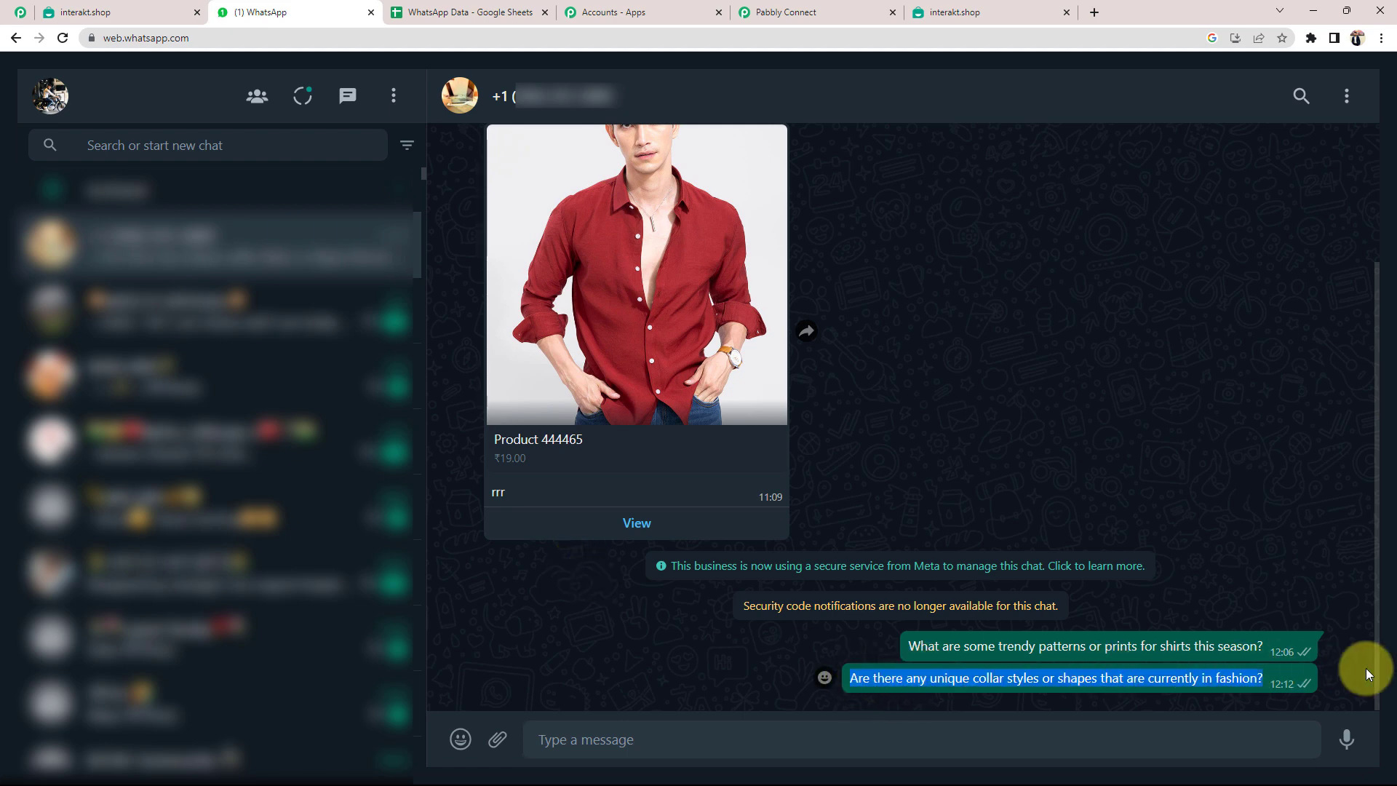
click(1160, 497)
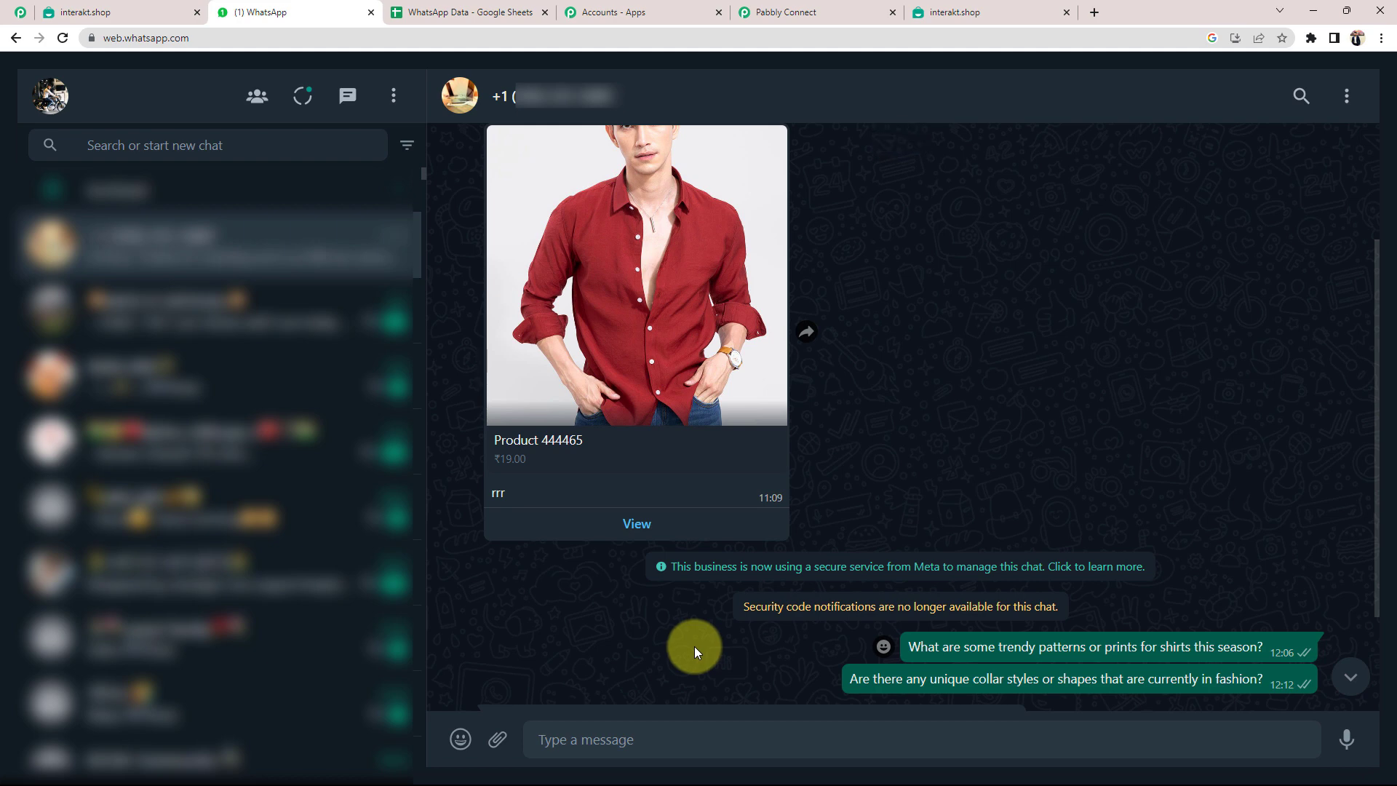
Switch to Pabbly Connect and examine the captured webhook response, enlarging the message value and reading through the customer fields
click(837, 11)
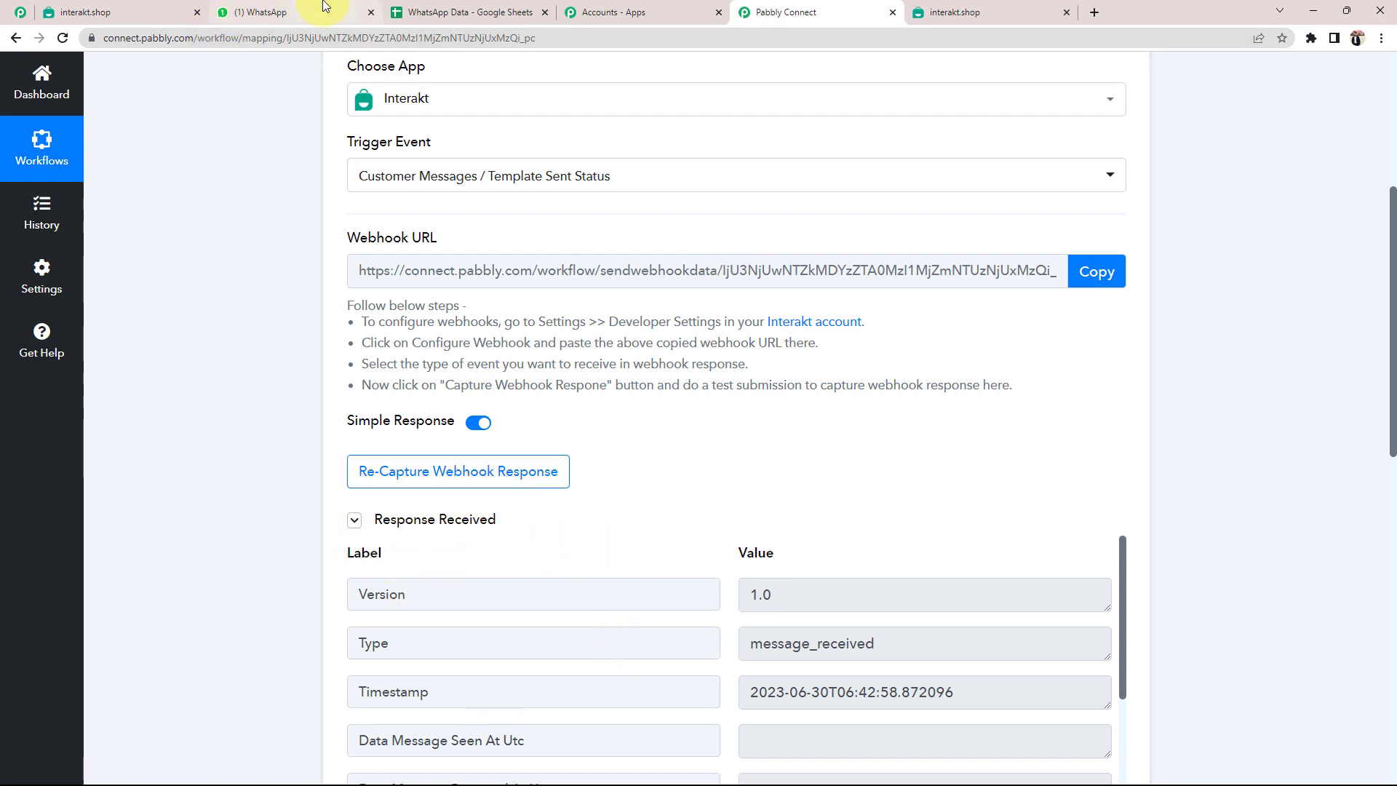
scroll(152, 493, down, 2)
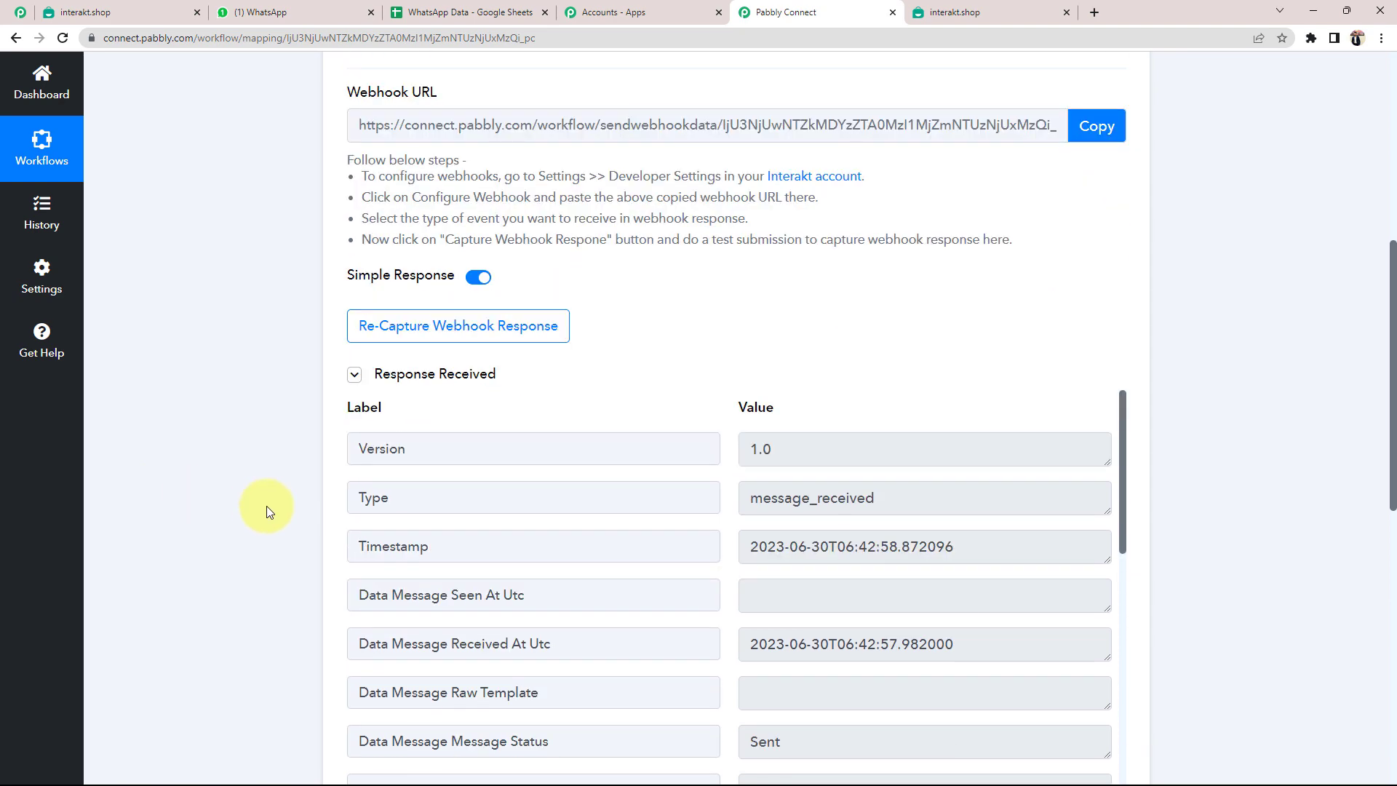
scroll(266, 505, down, 2)
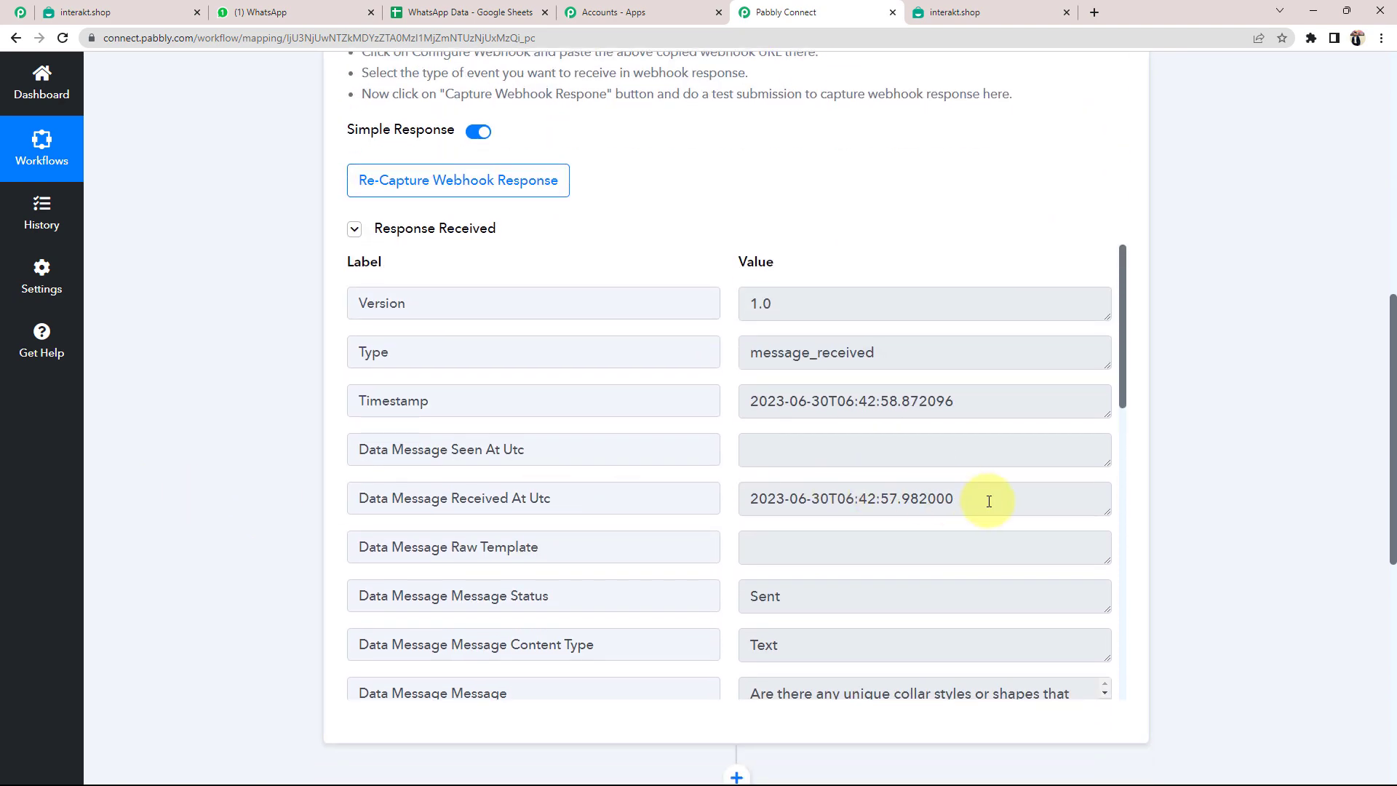
drag(989, 501, 1151, 507)
scroll(892, 534, down, 3)
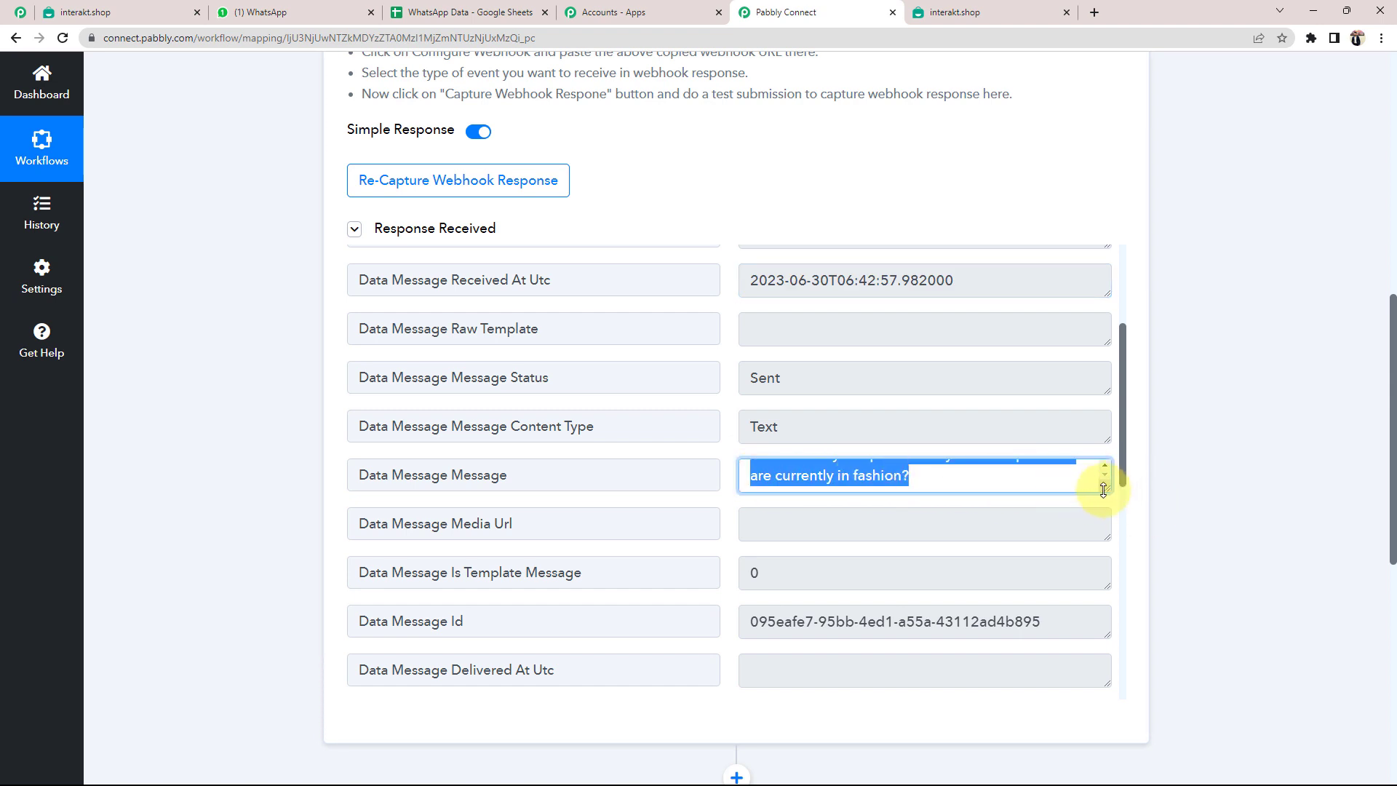
drag(1103, 490, 1105, 536)
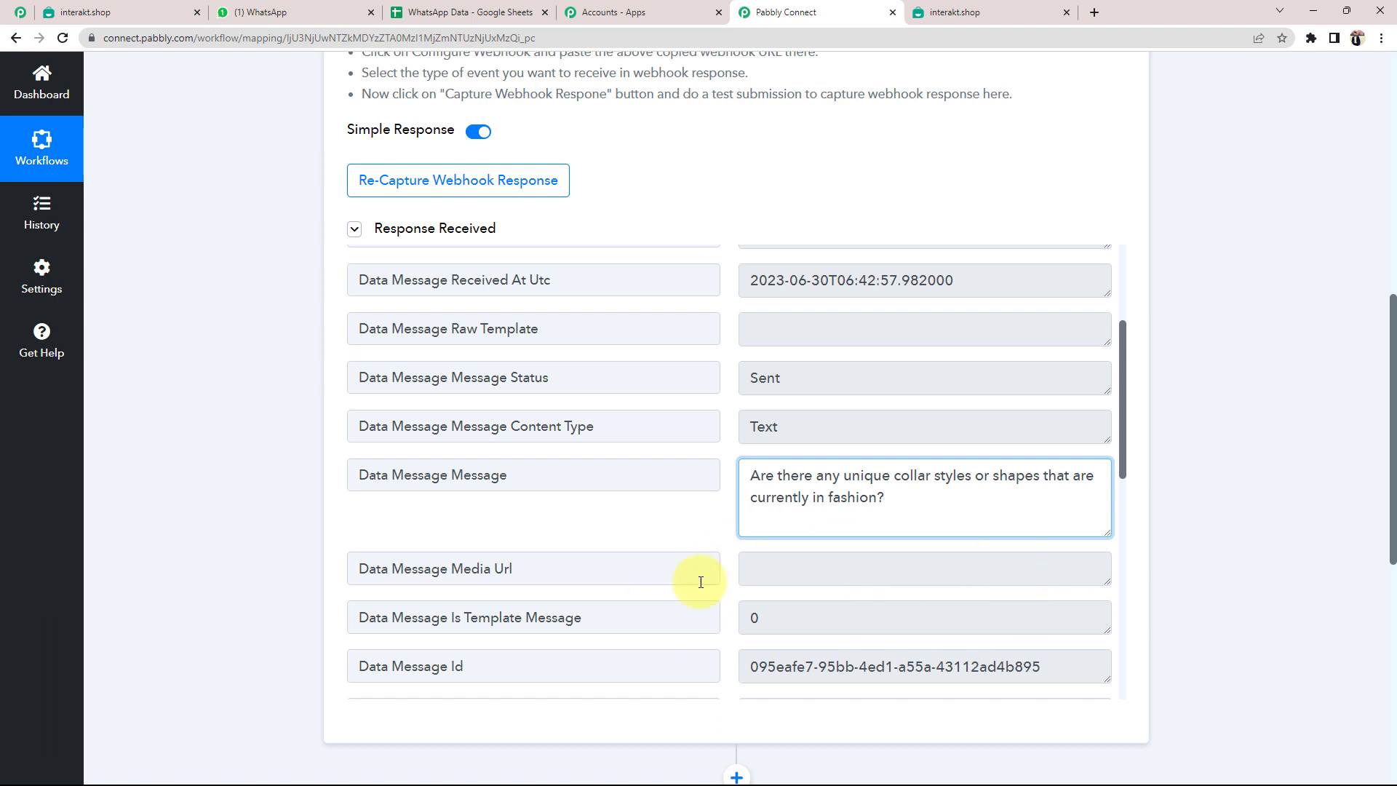
scroll(700, 582, down, 2)
scroll(728, 568, down, 6)
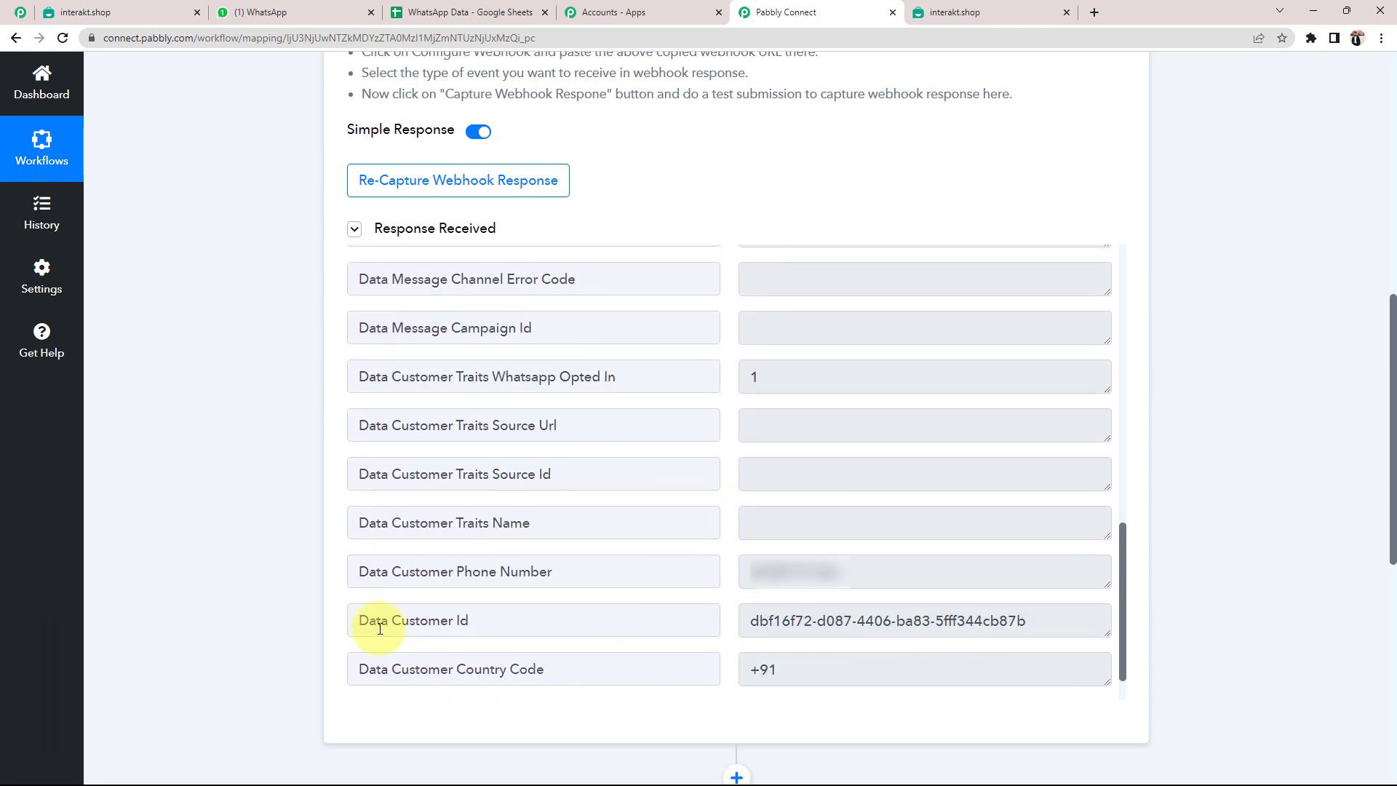
scroll(208, 601, up, 8)
scroll(208, 597, up, 2)
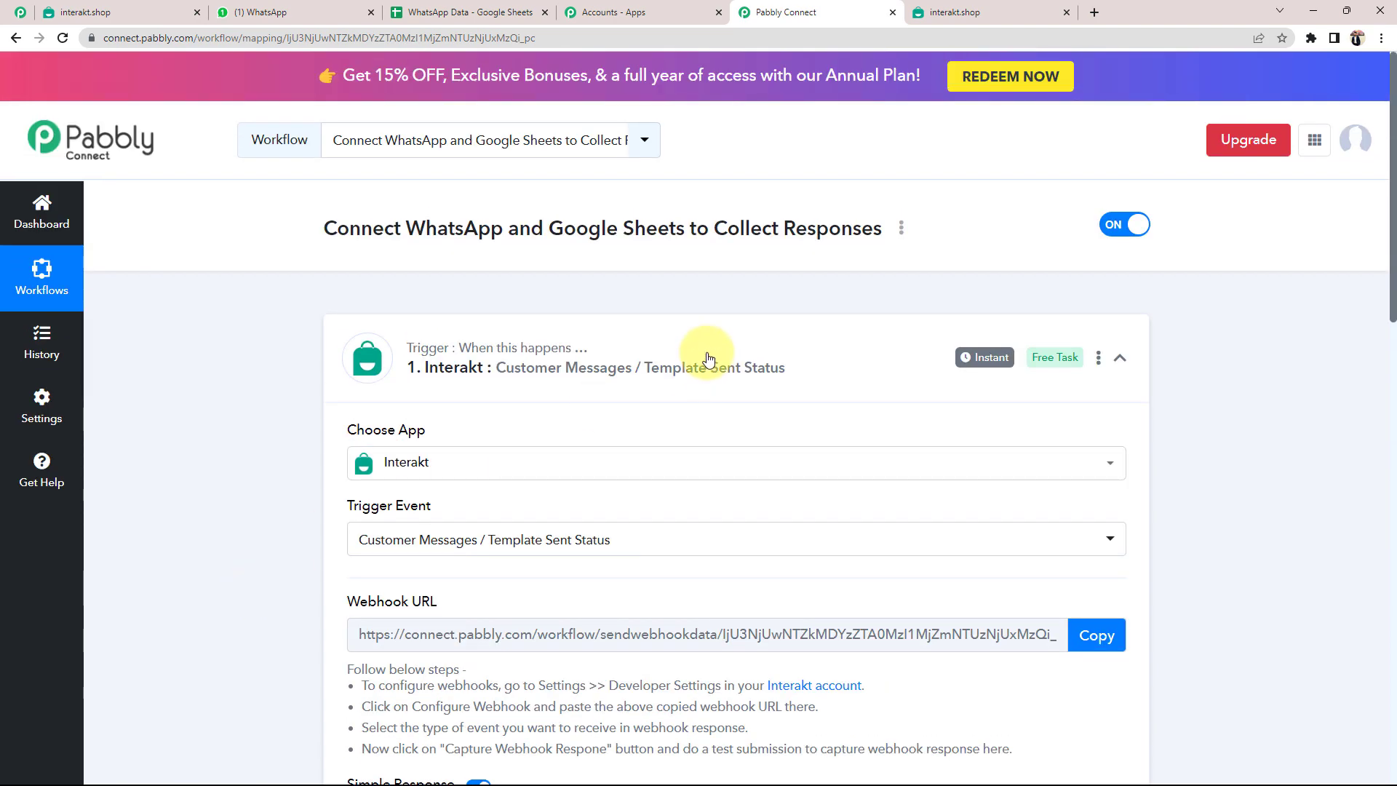
Collapse the Interakt trigger and set up the action step with Google Sheets and the Add New Row event
click(437, 368)
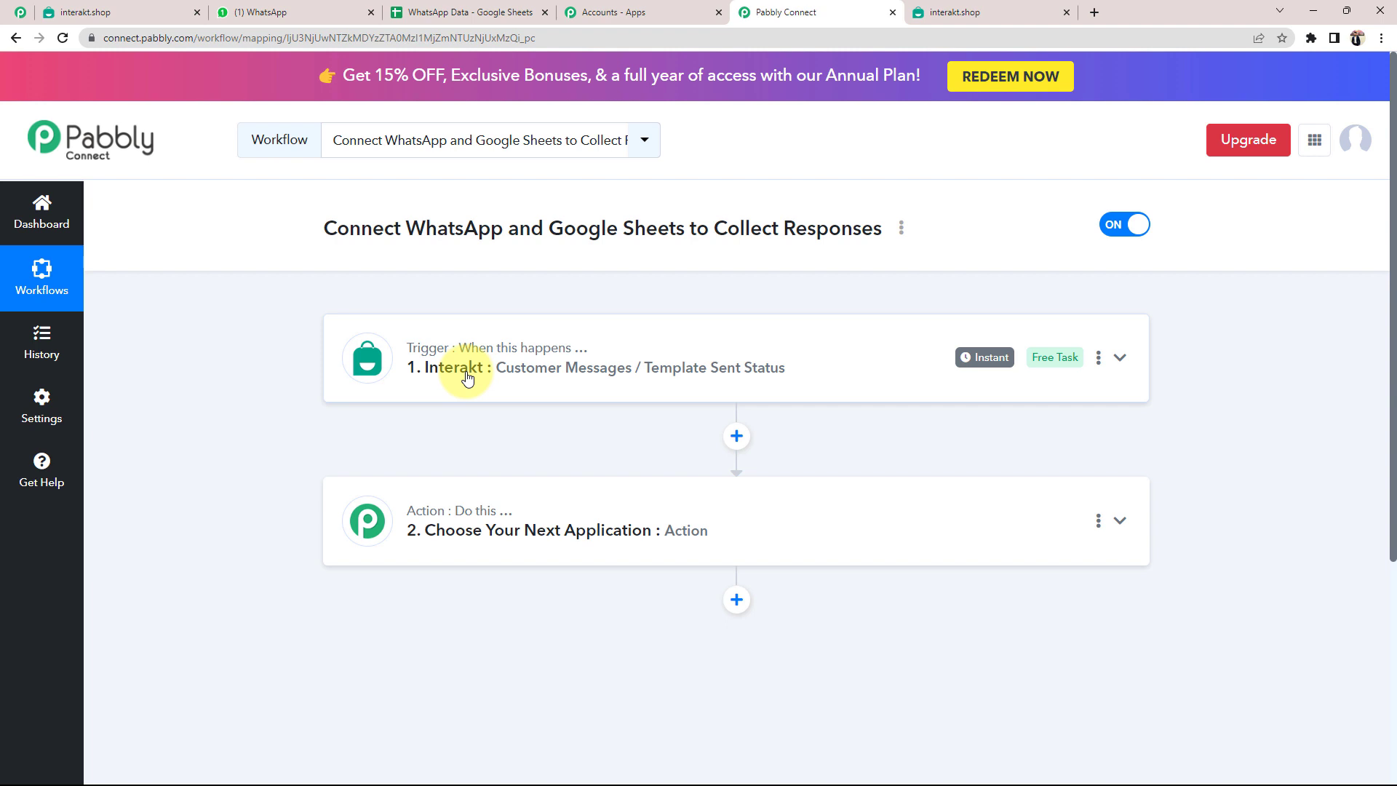
scroll(371, 473, down, 1)
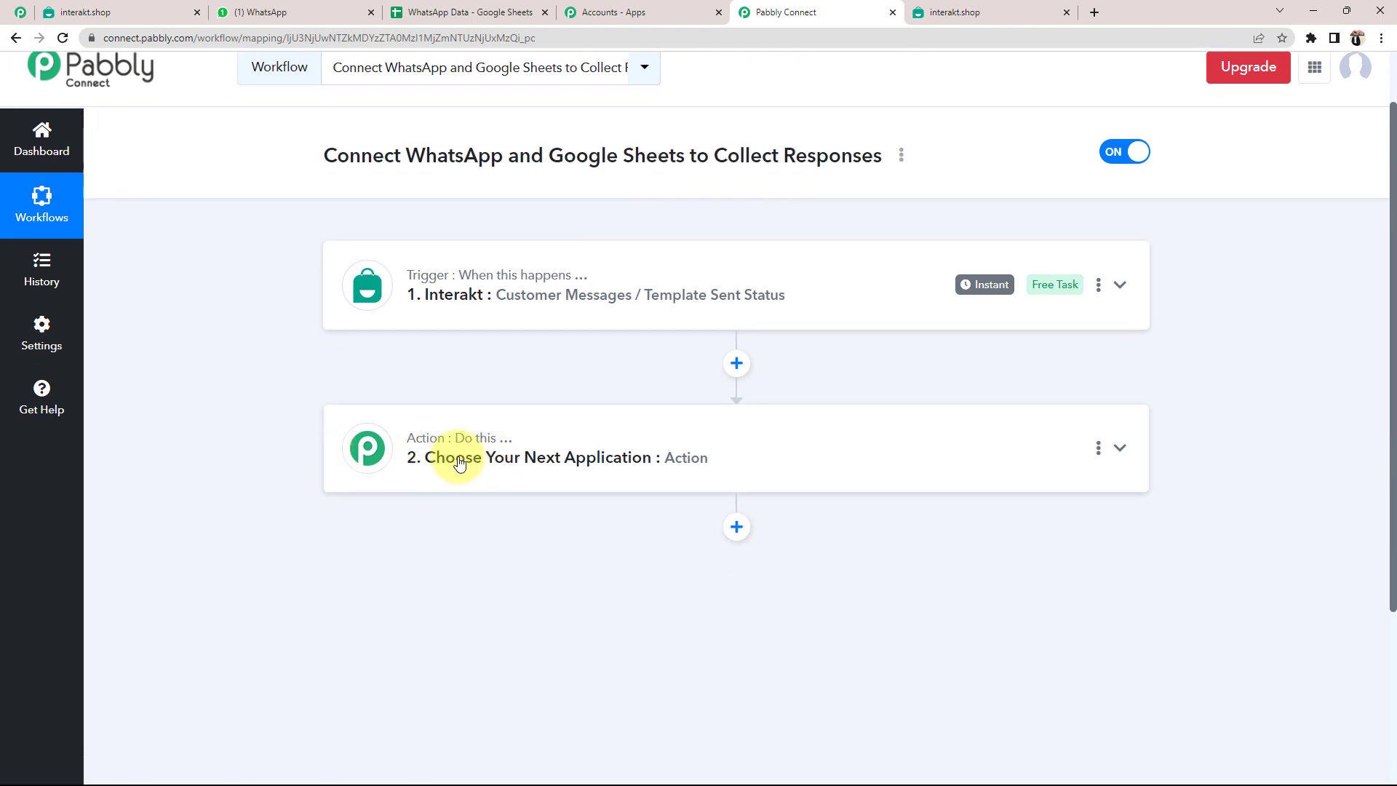
click(457, 467)
click(409, 481)
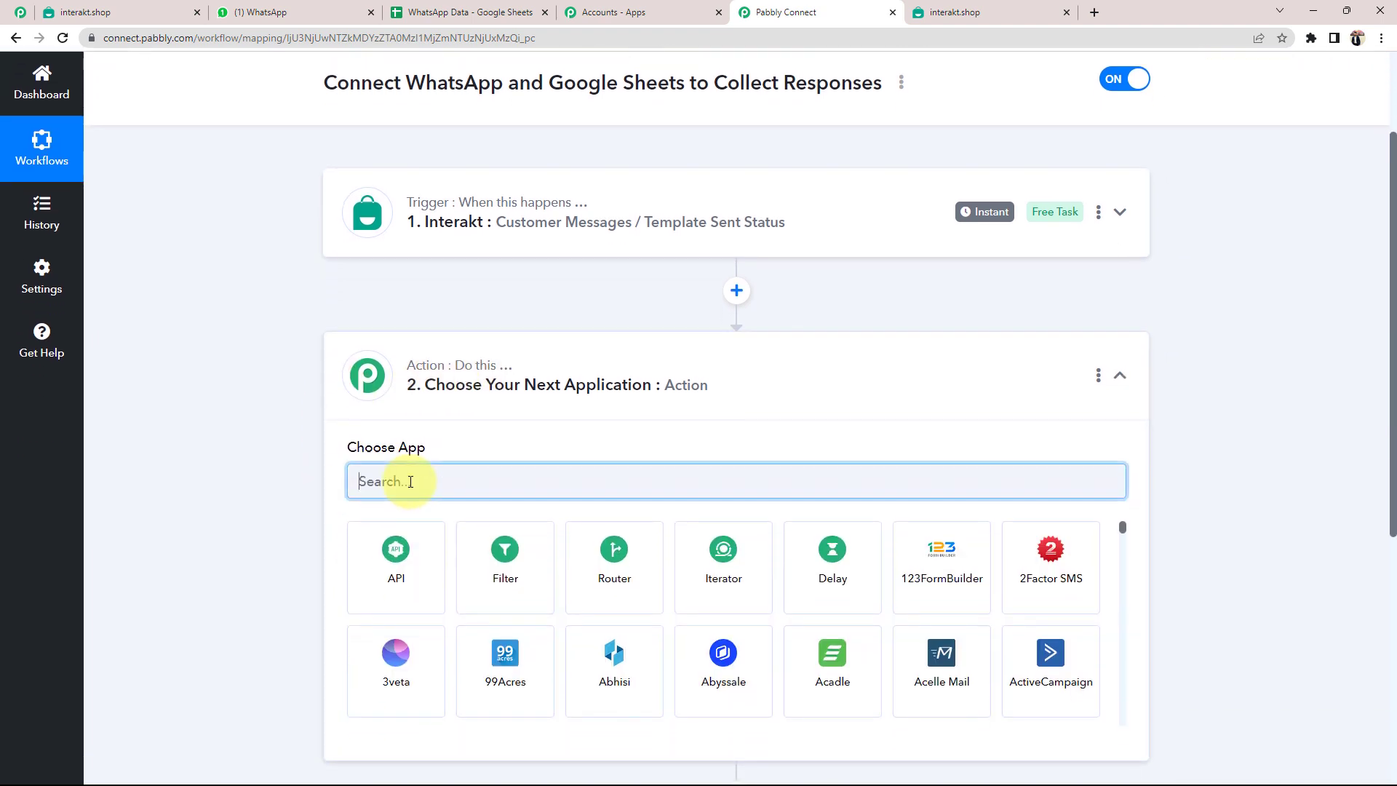
text(googlr)
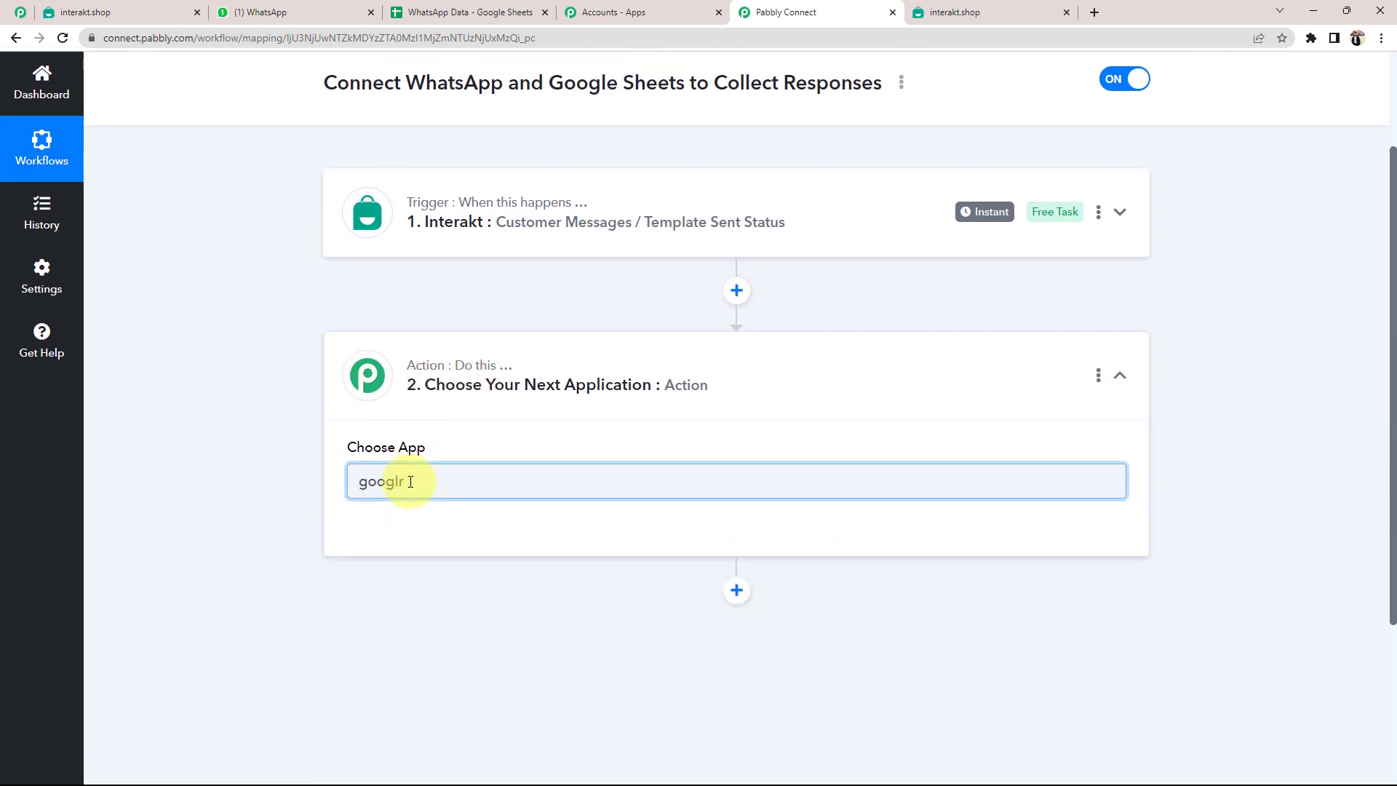
key(BackSpace)
text(e)
click(940, 666)
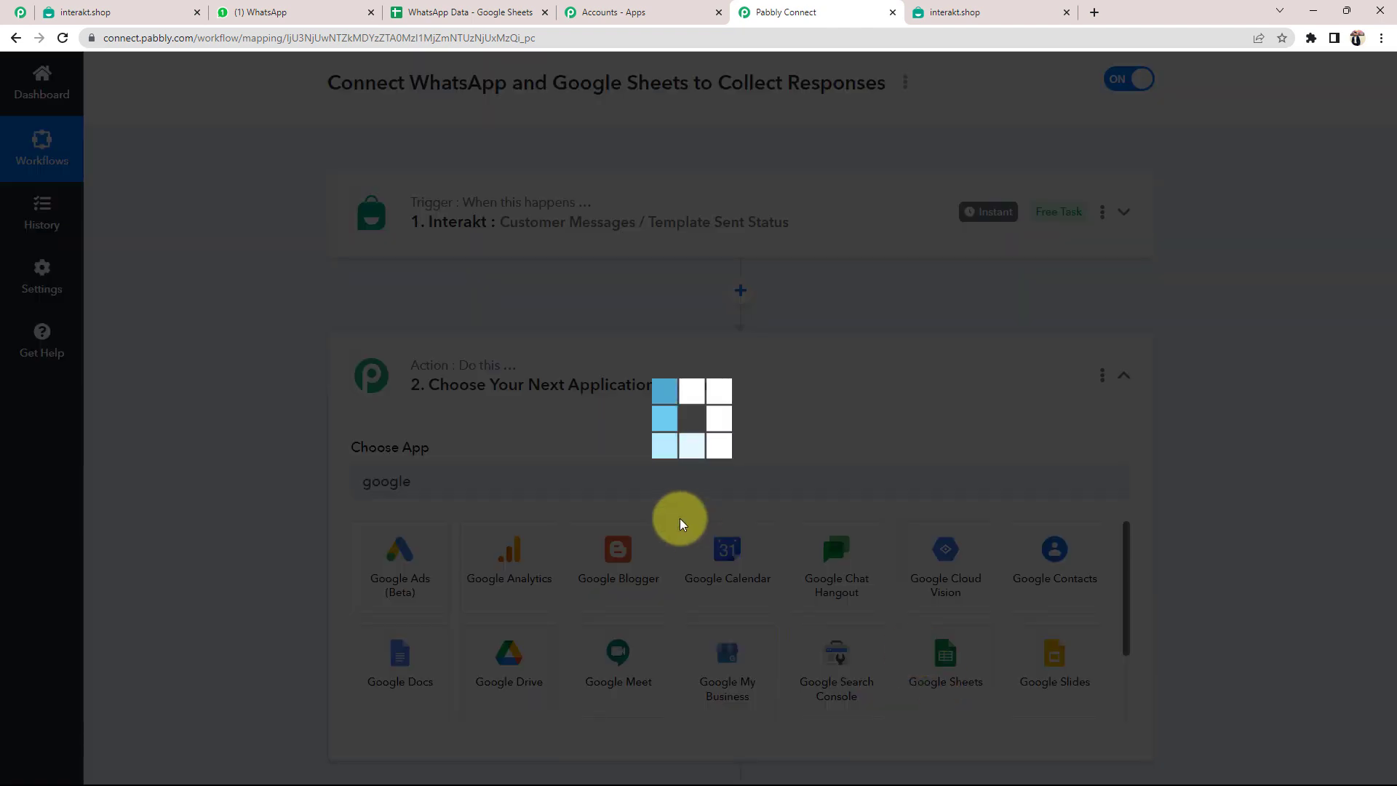
click(393, 561)
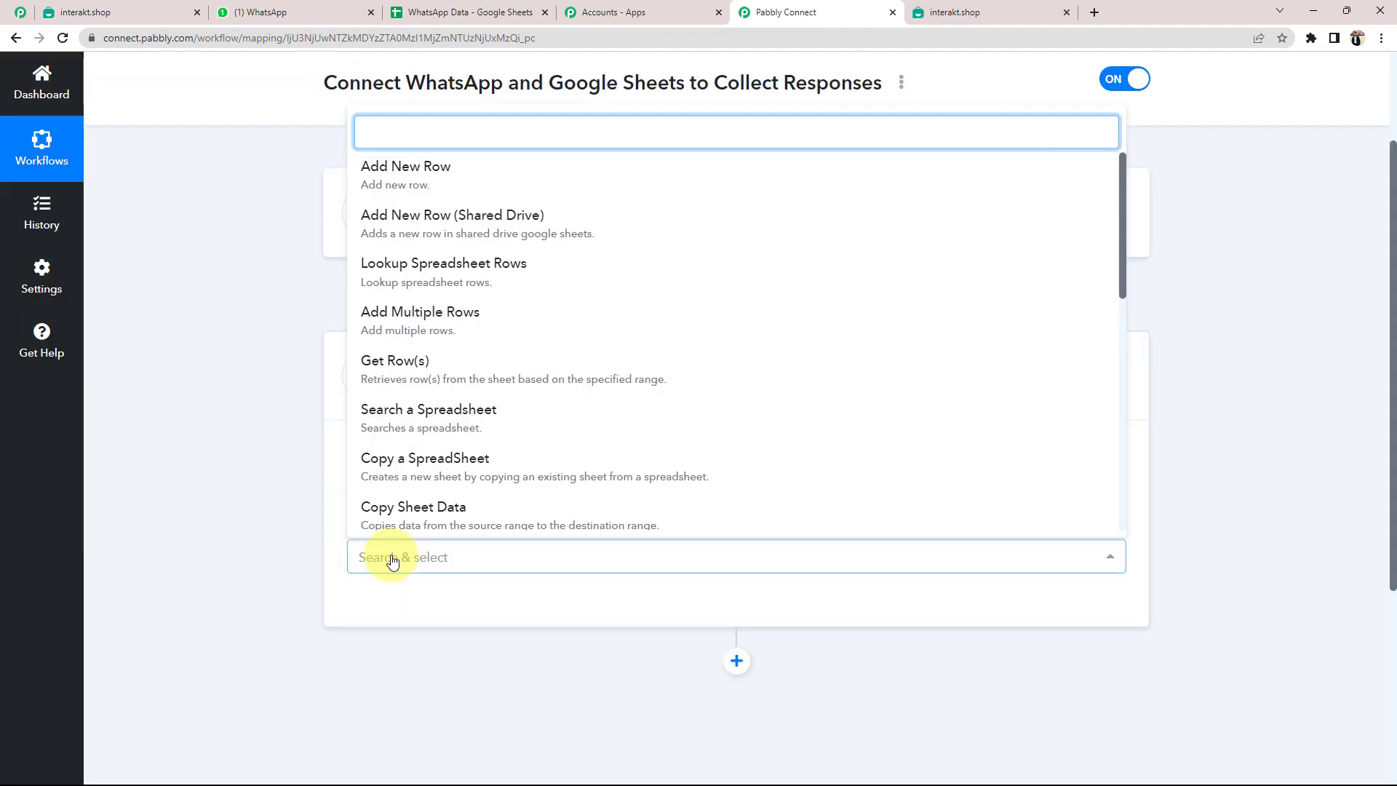
click(374, 168)
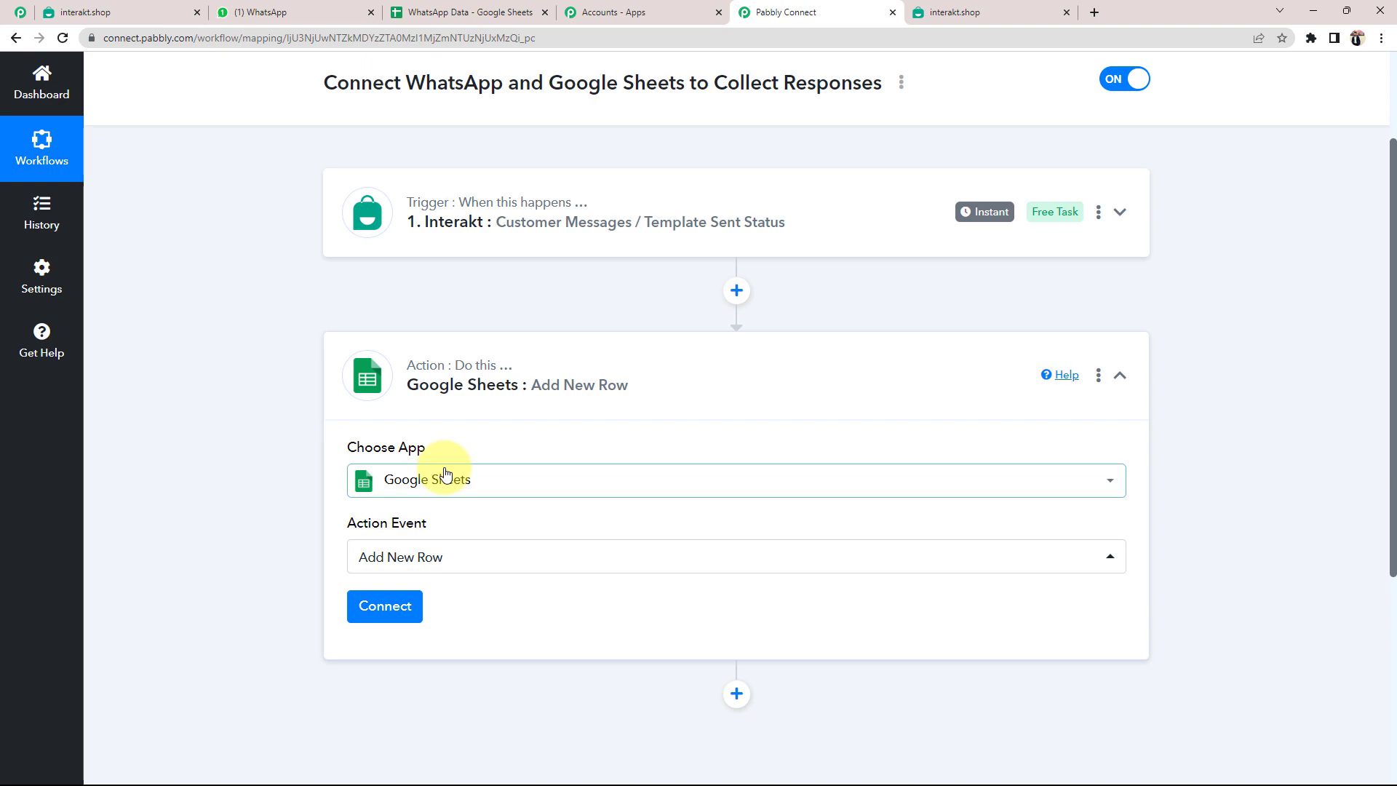
Connect Google Sheets through a new connection, signing in with a Google account and allowing Pabbly Connect Sheets access
click(384, 605)
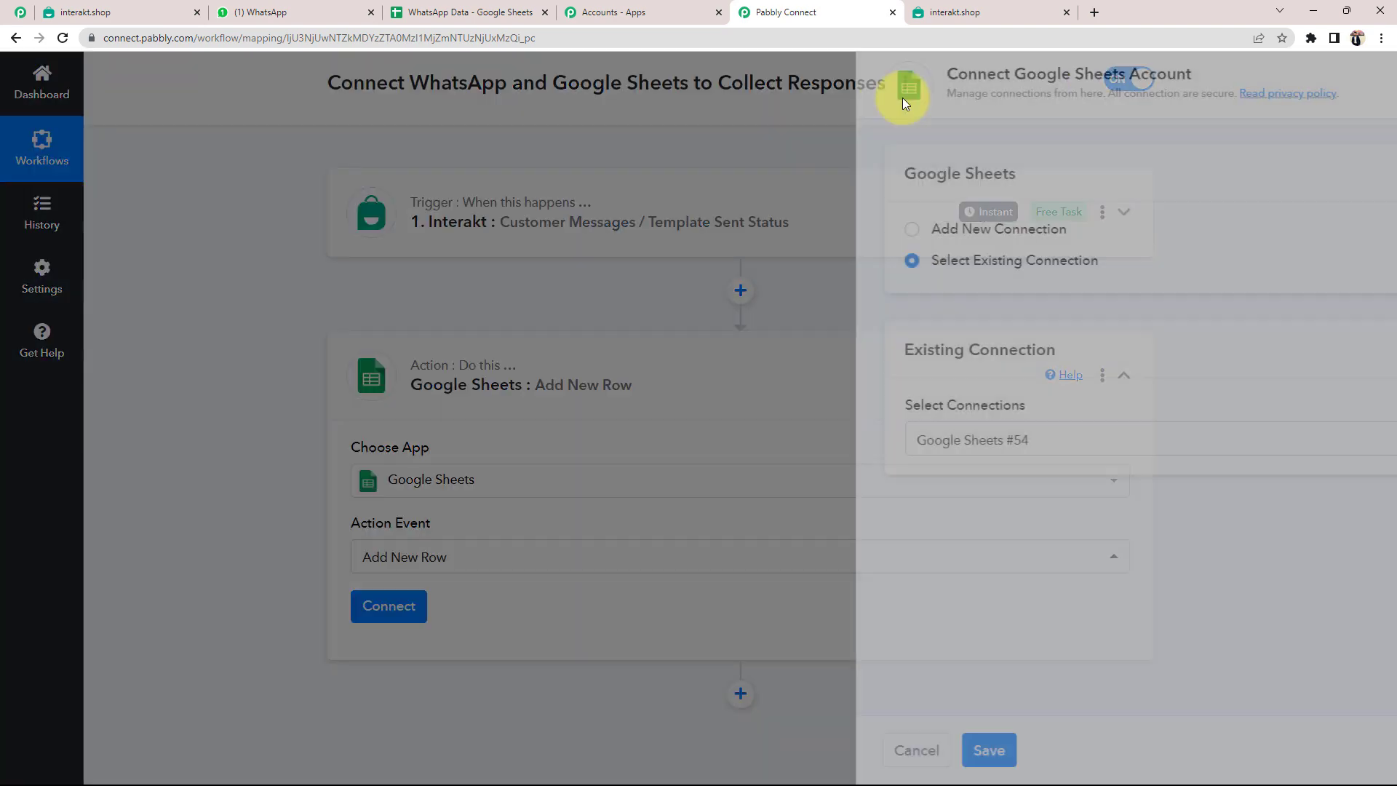
triple_click(782, 73)
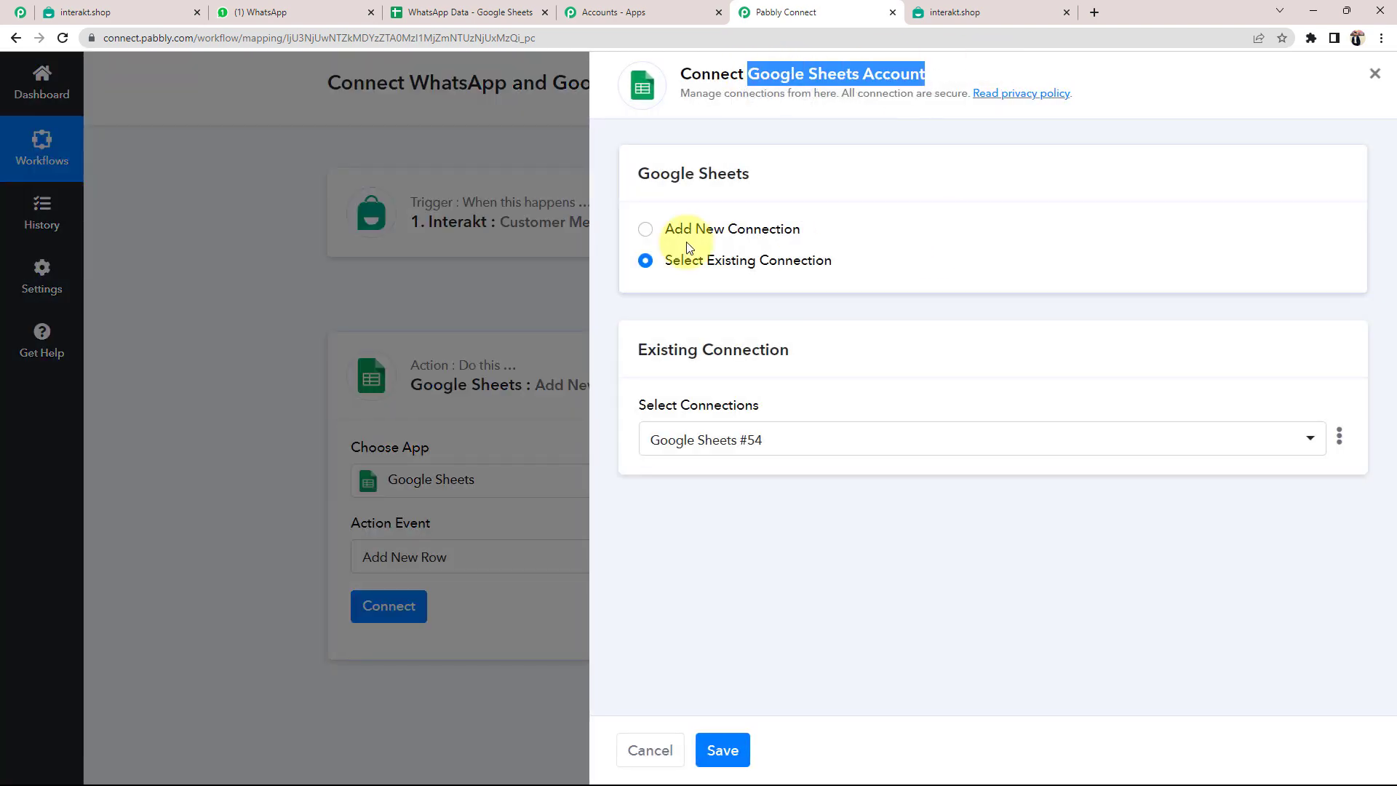
click(646, 230)
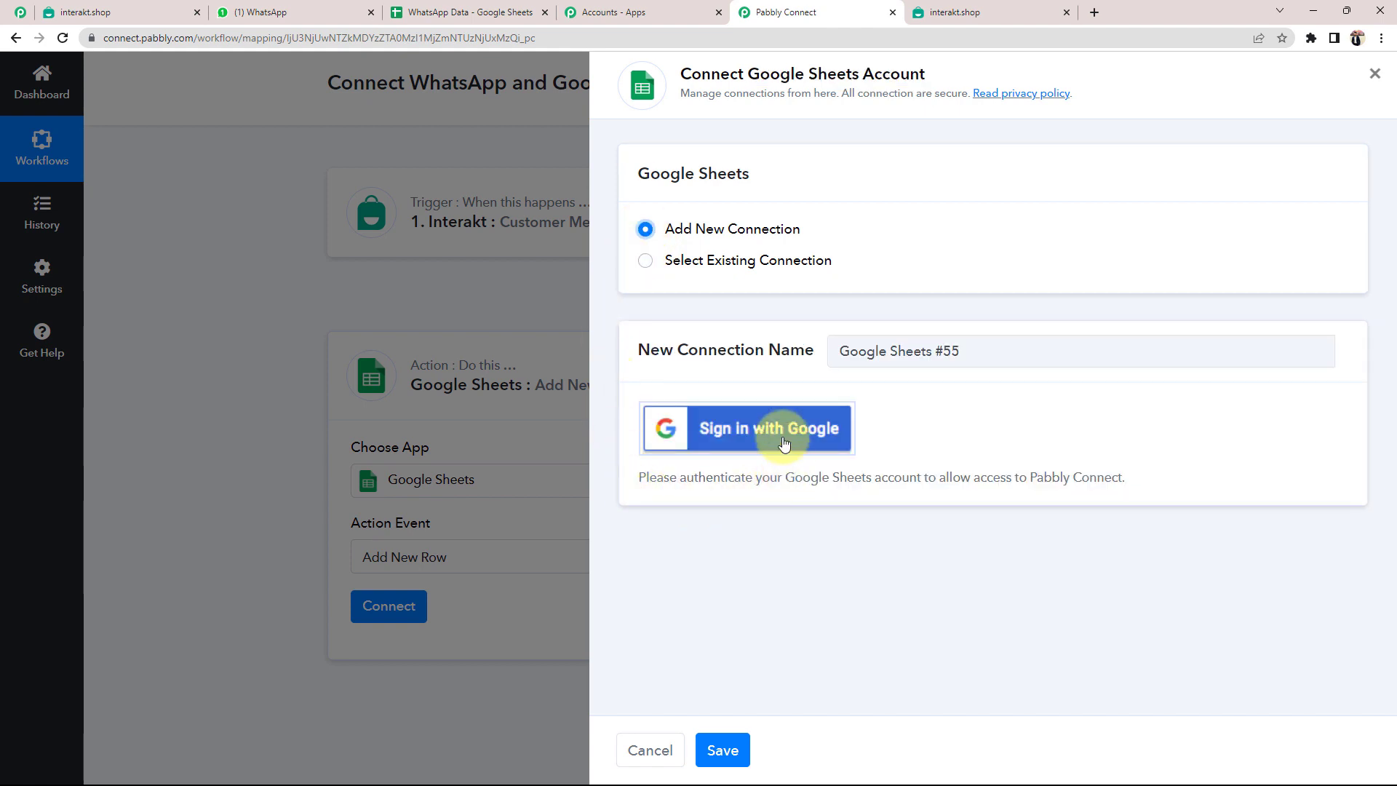
click(721, 443)
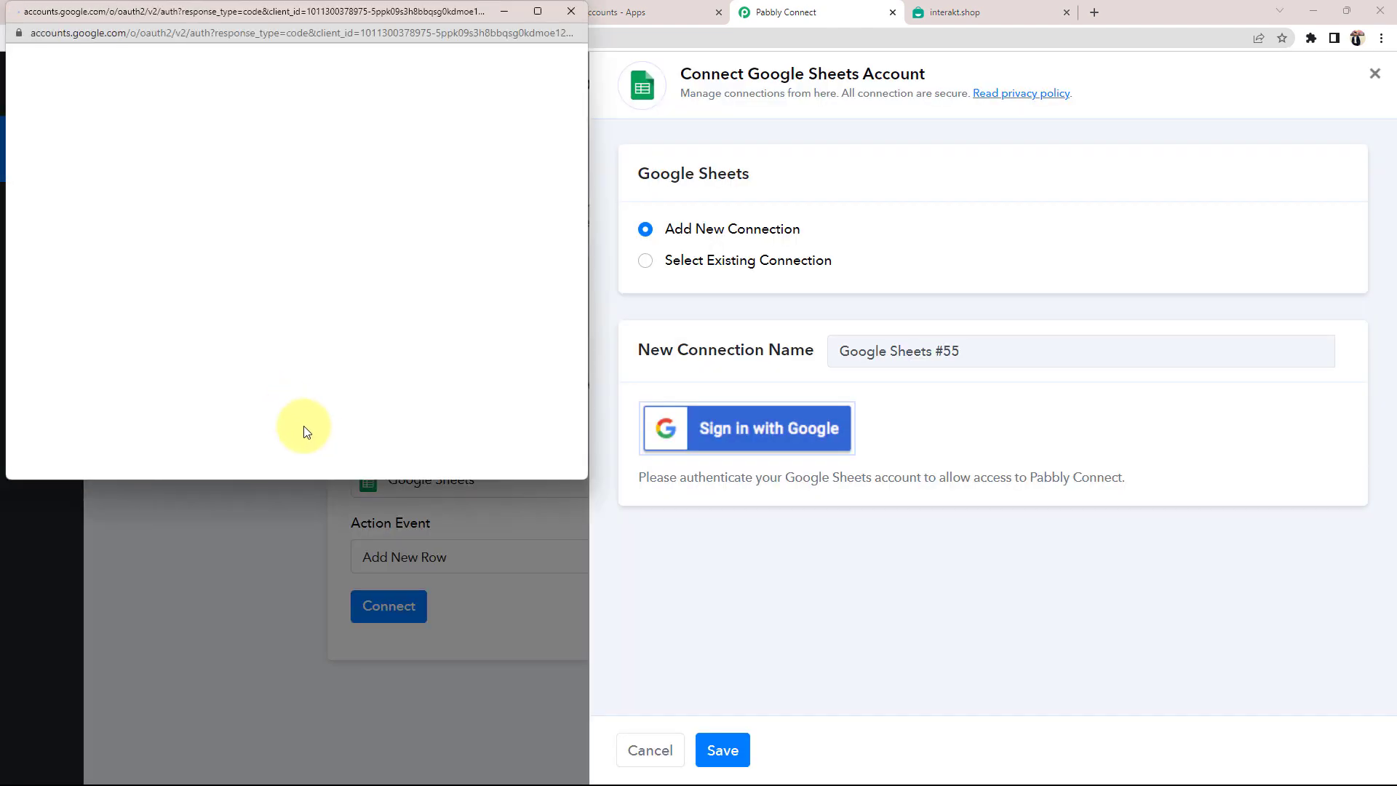
click(177, 288)
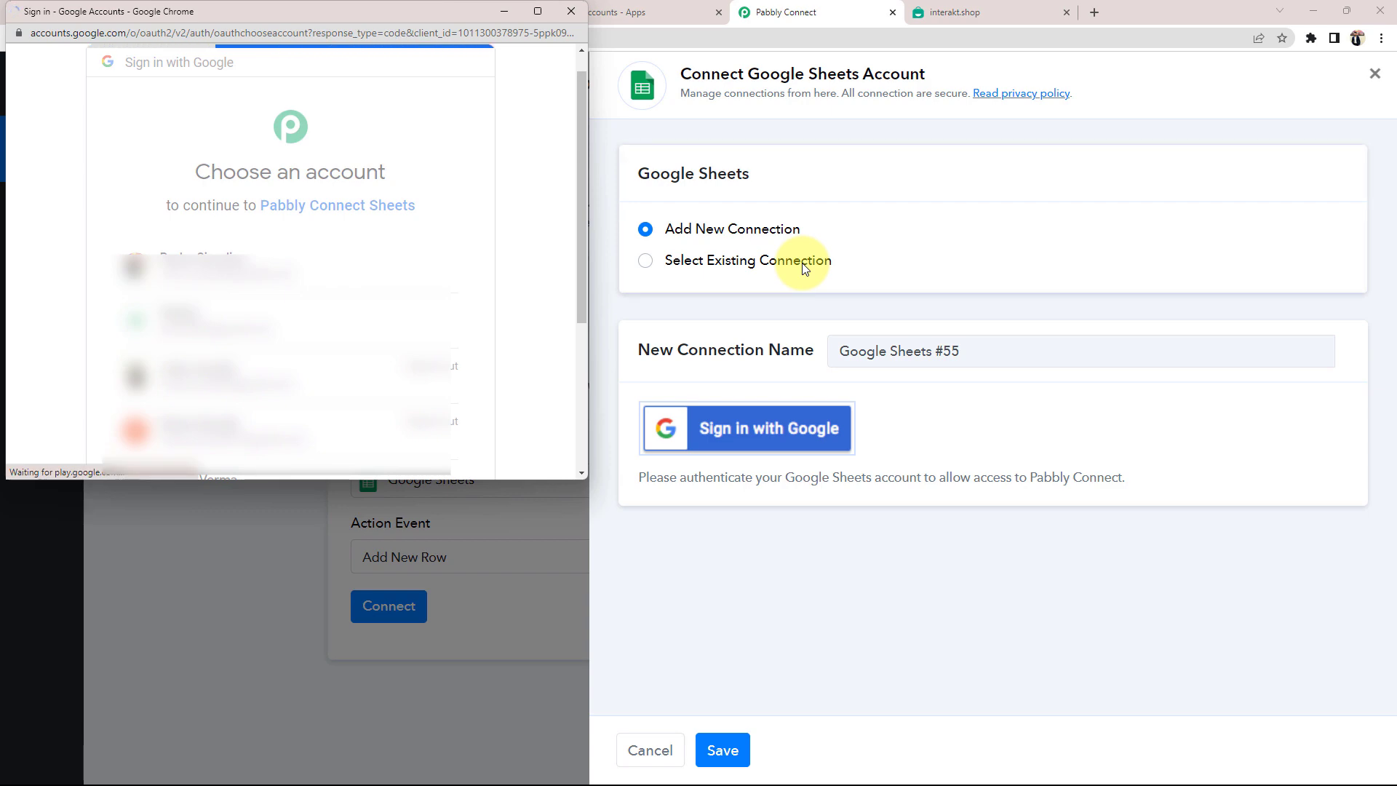
scroll(414, 277, down, 5)
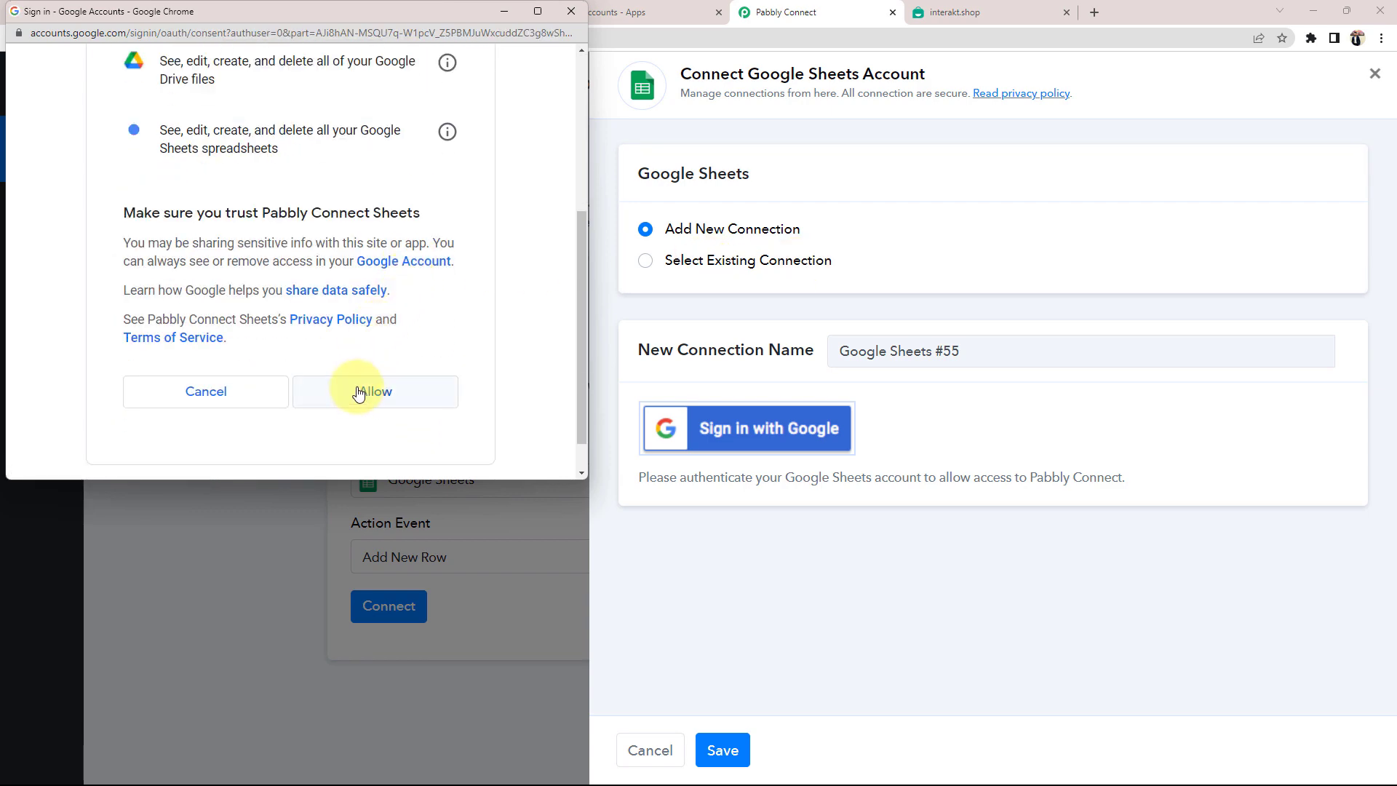
click(360, 404)
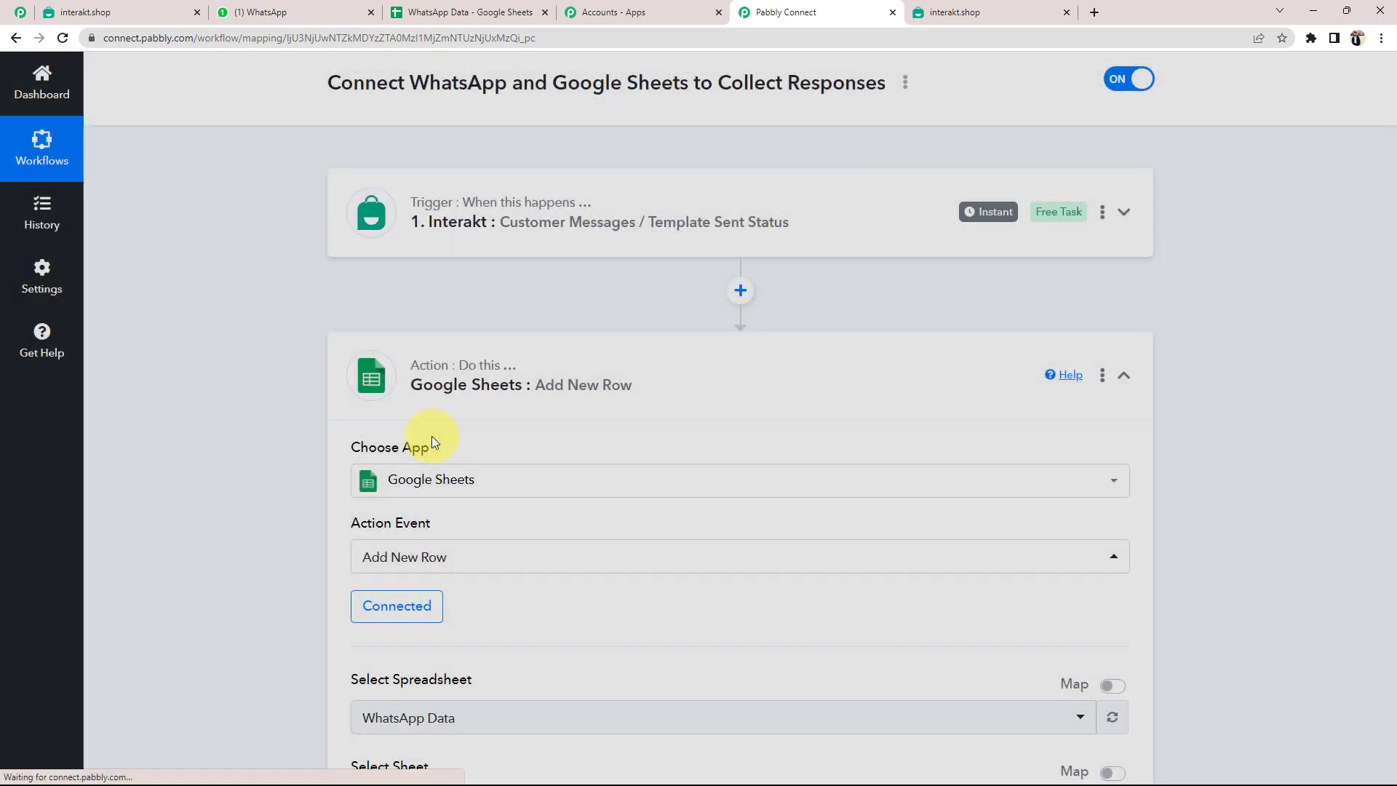
Review the action's spreadsheet, sheet and column fields, then switch to the WhatsApp Data spreadsheet in Google Sheets to compare its columns
scroll(233, 479, down, 4)
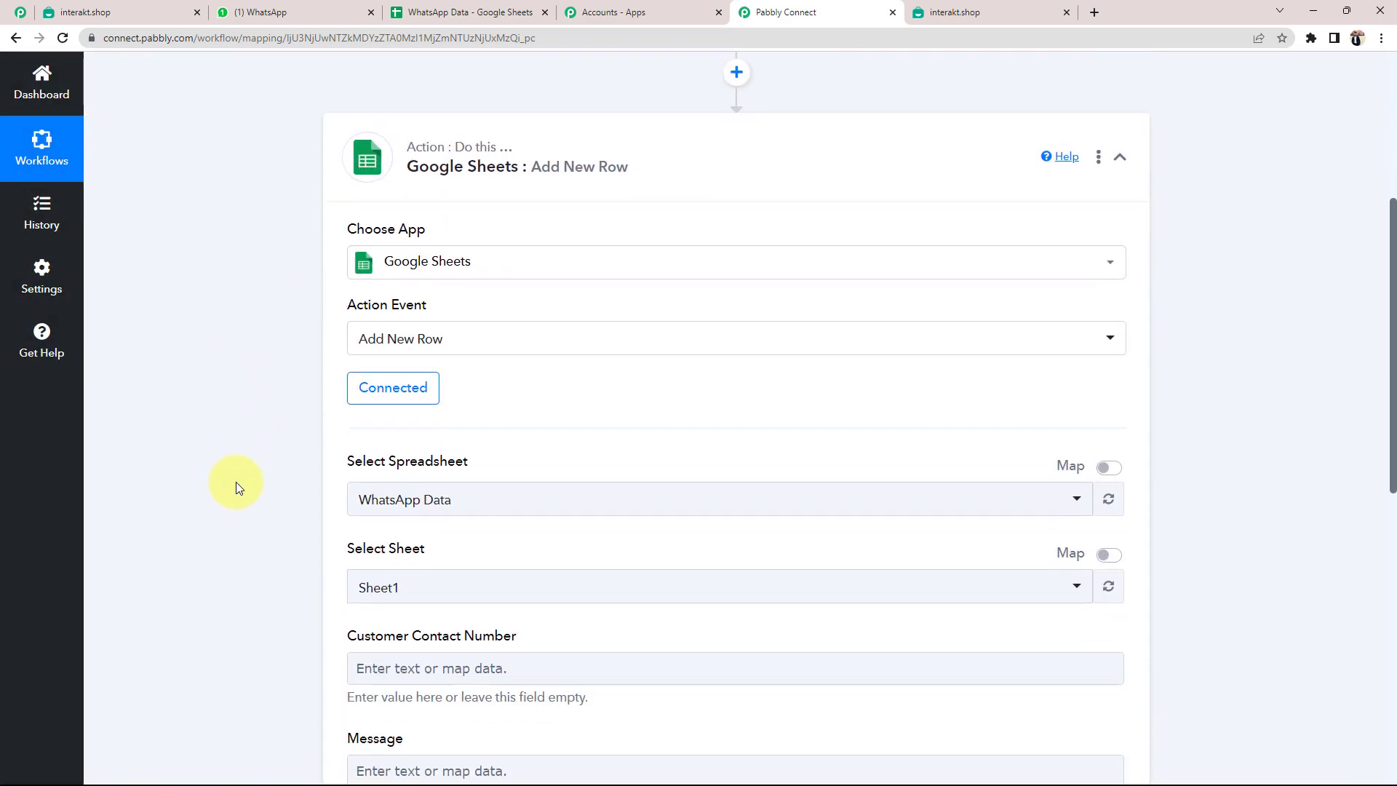
scroll(236, 482, down, 1)
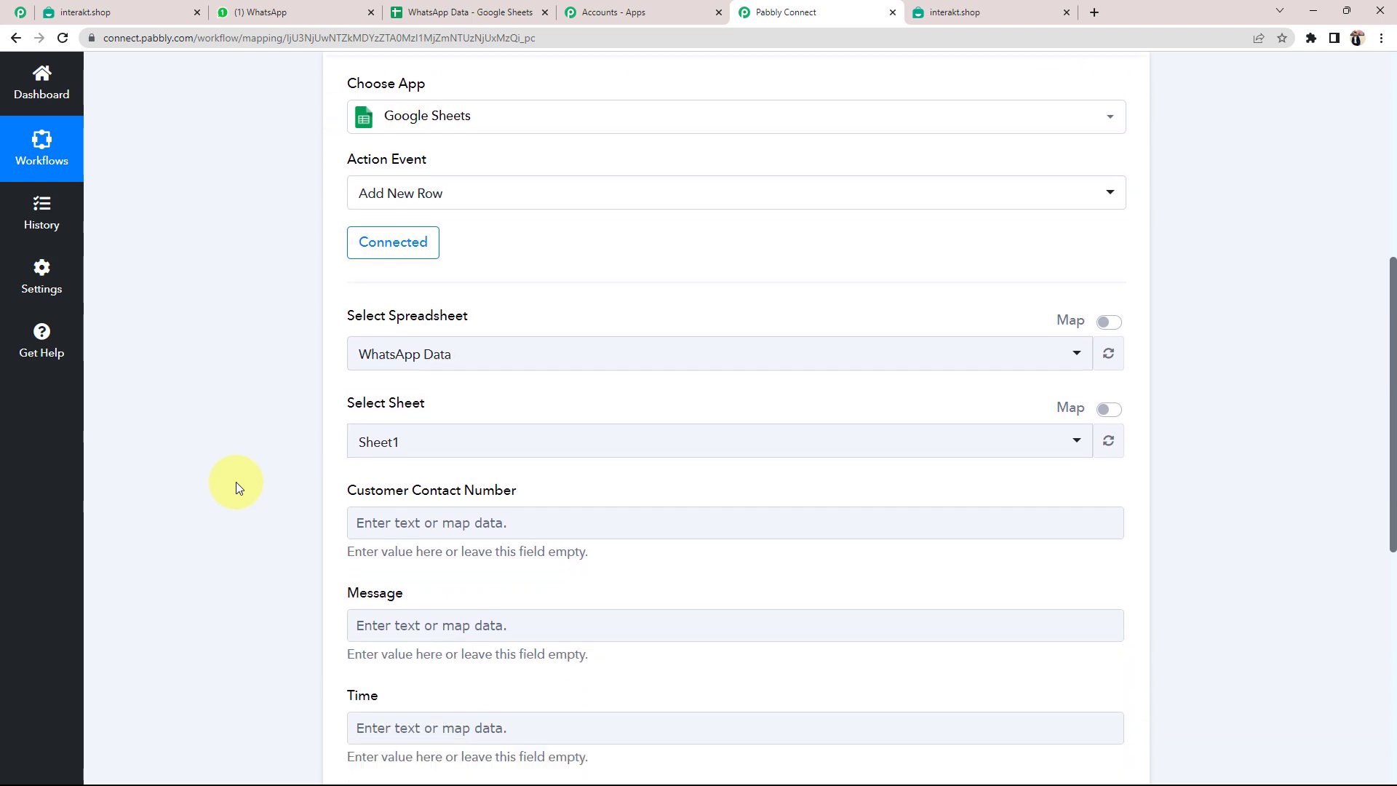
click(455, 6)
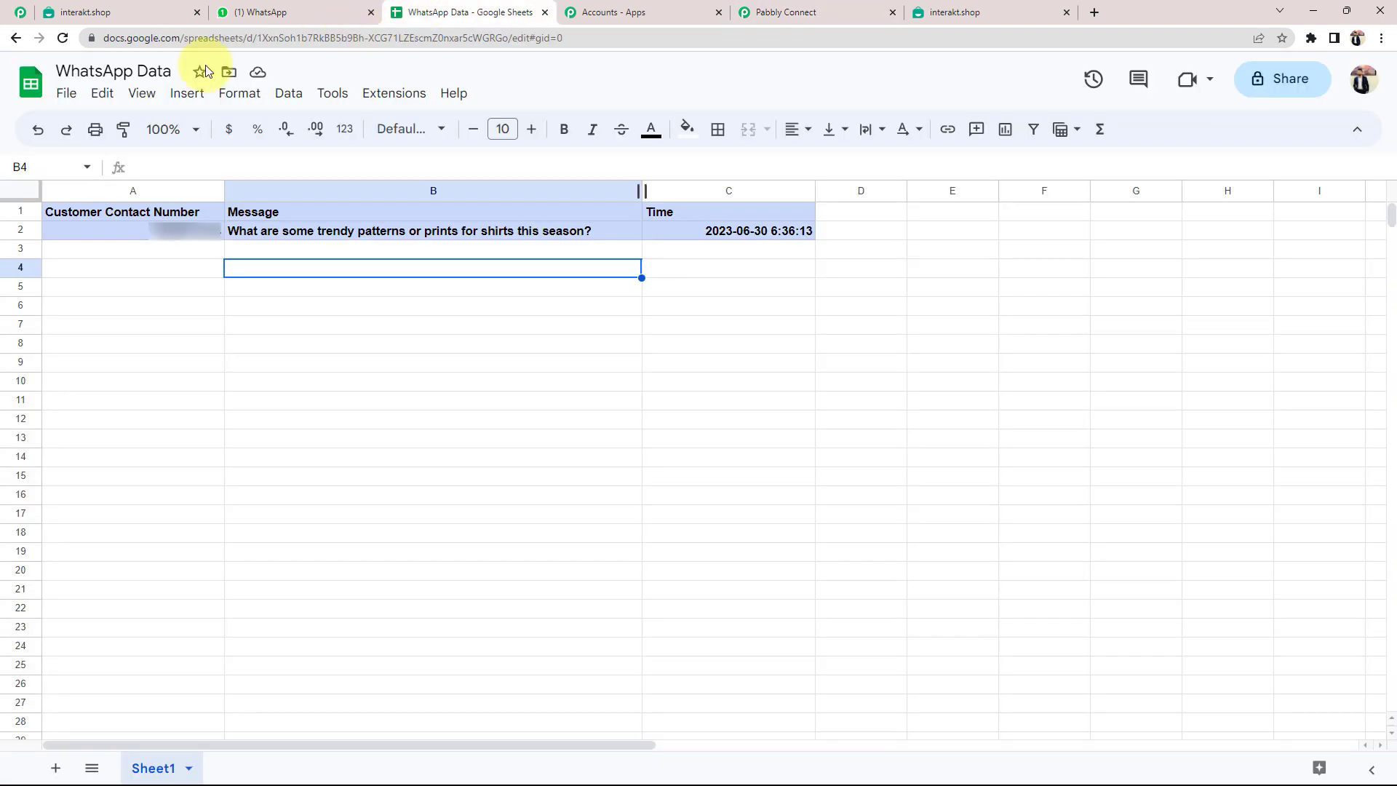
Remove the bold formatting from the customer data row, cells A2:C2, in the WhatsApp Data sheet
click(105, 348)
click(77, 66)
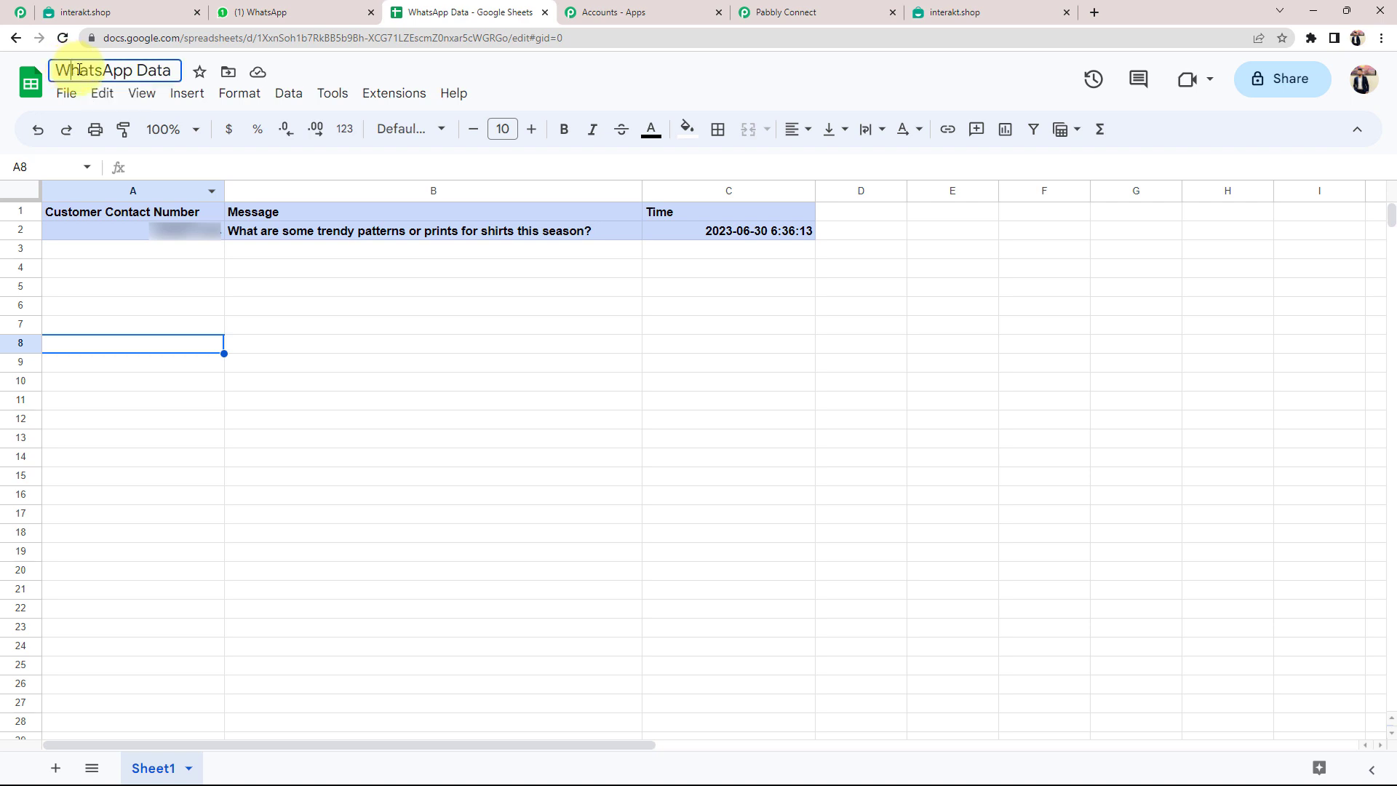
click(351, 370)
click(535, 476)
drag(762, 236, 178, 232)
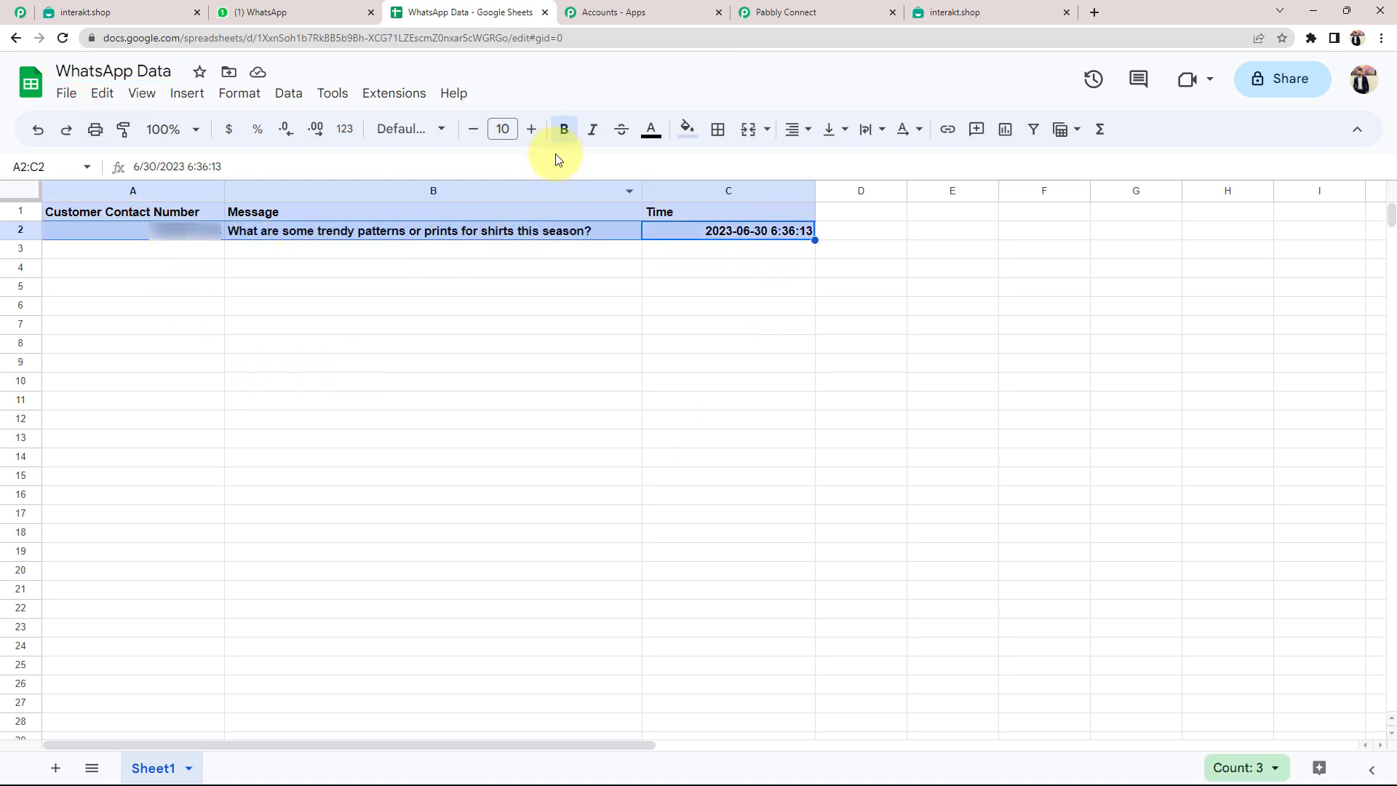
click(562, 131)
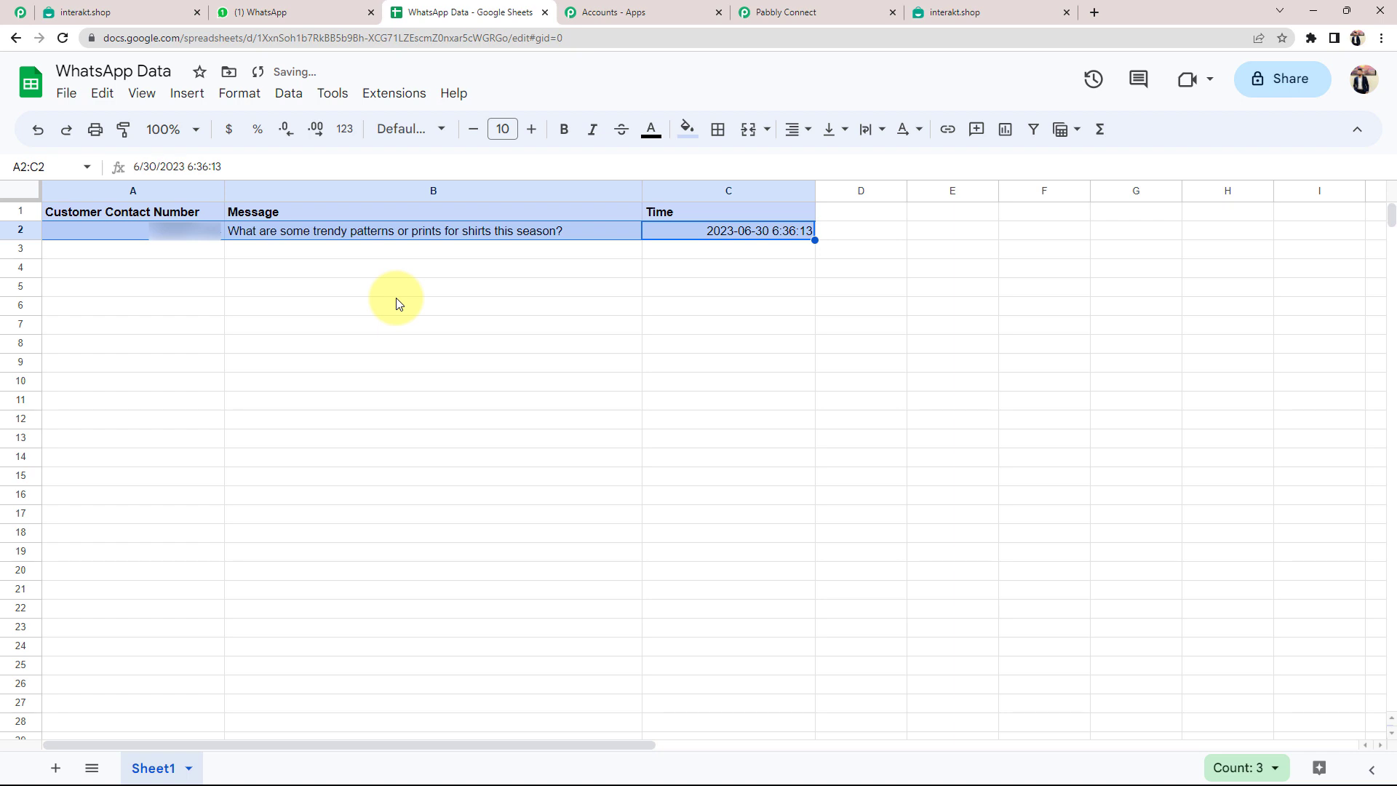
Replace the blue fill of cells A2:C2 with a near-white colour
click(399, 303)
drag(711, 231, 194, 228)
click(687, 129)
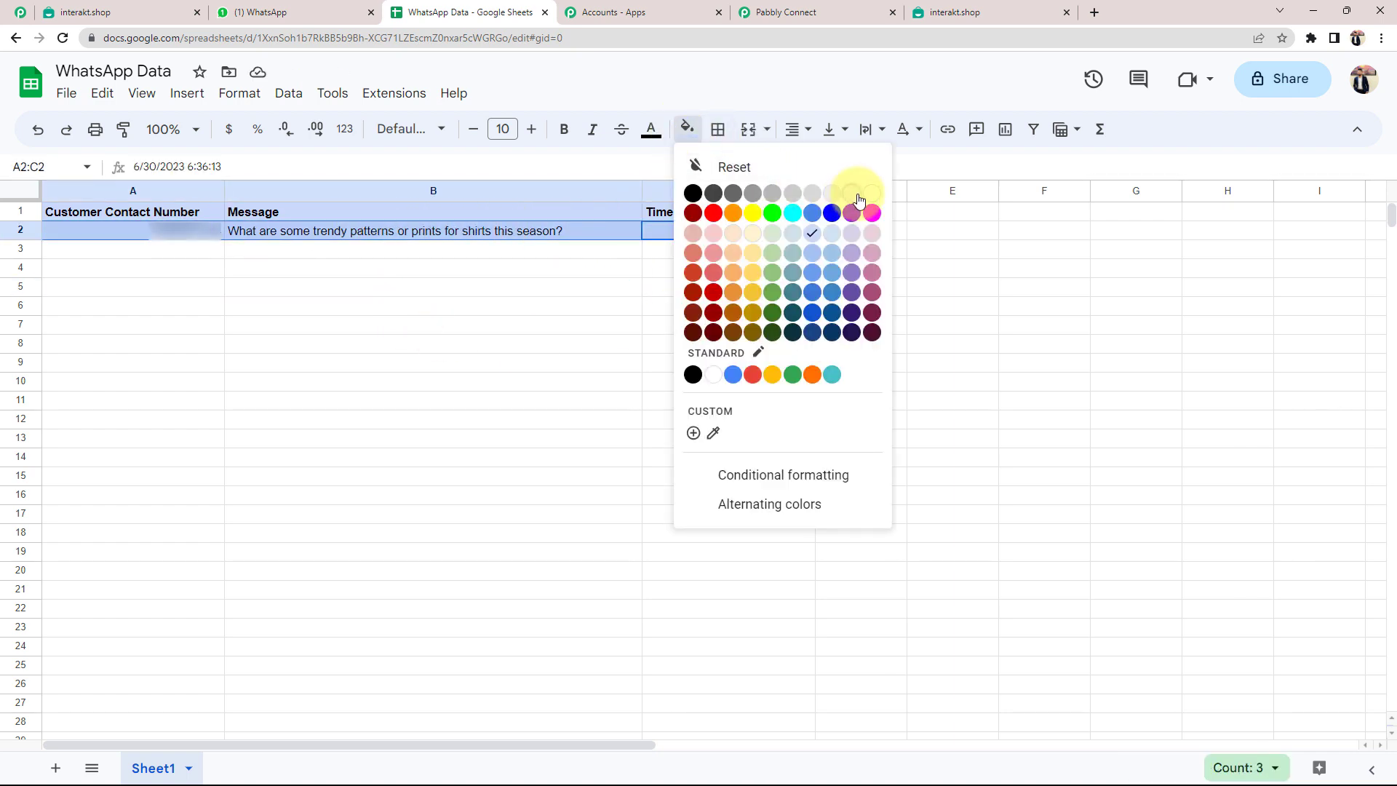
click(858, 199)
click(505, 369)
Switch to Pabbly Connect, check the spreadsheet's title in Google Sheets, and select WhatsApp Data as the action's spreadsheet
click(847, 8)
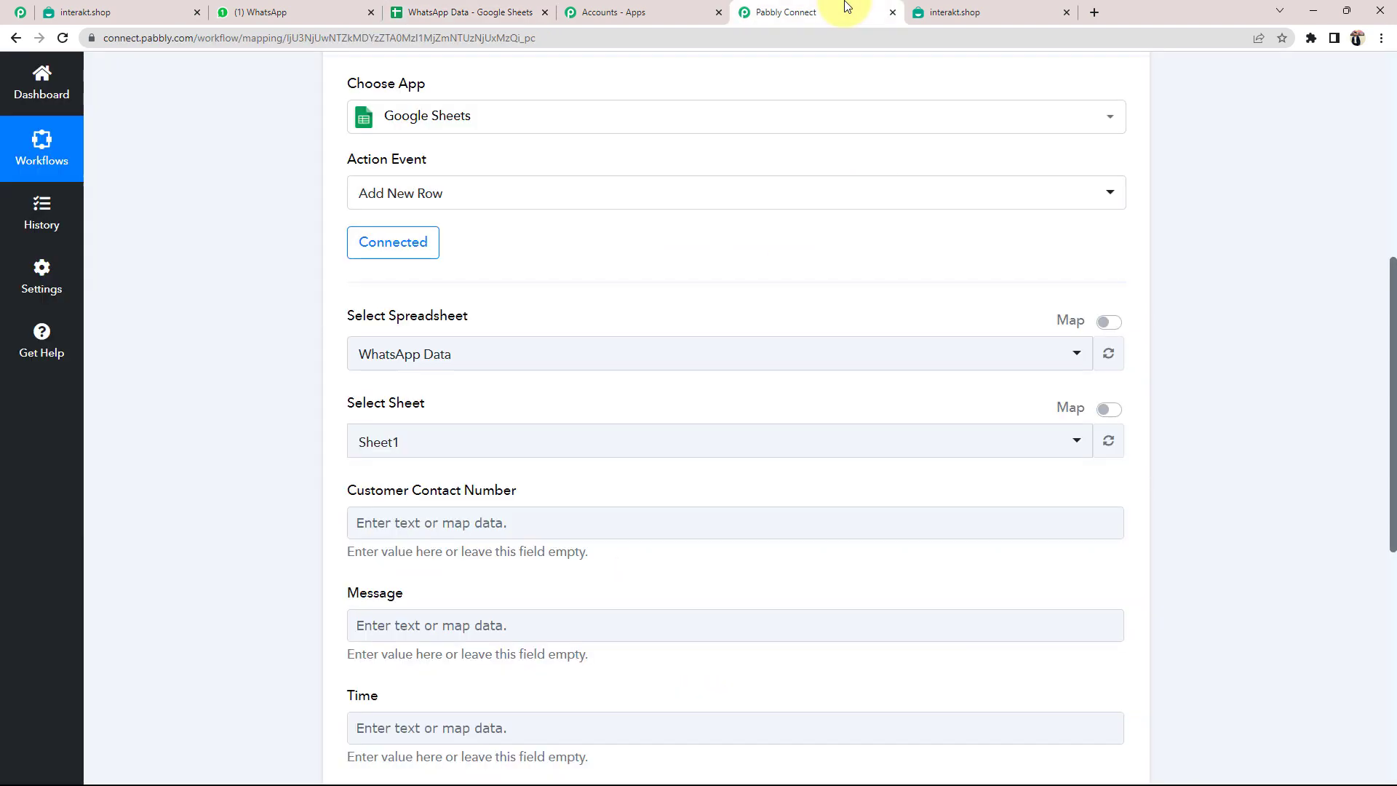
click(408, 14)
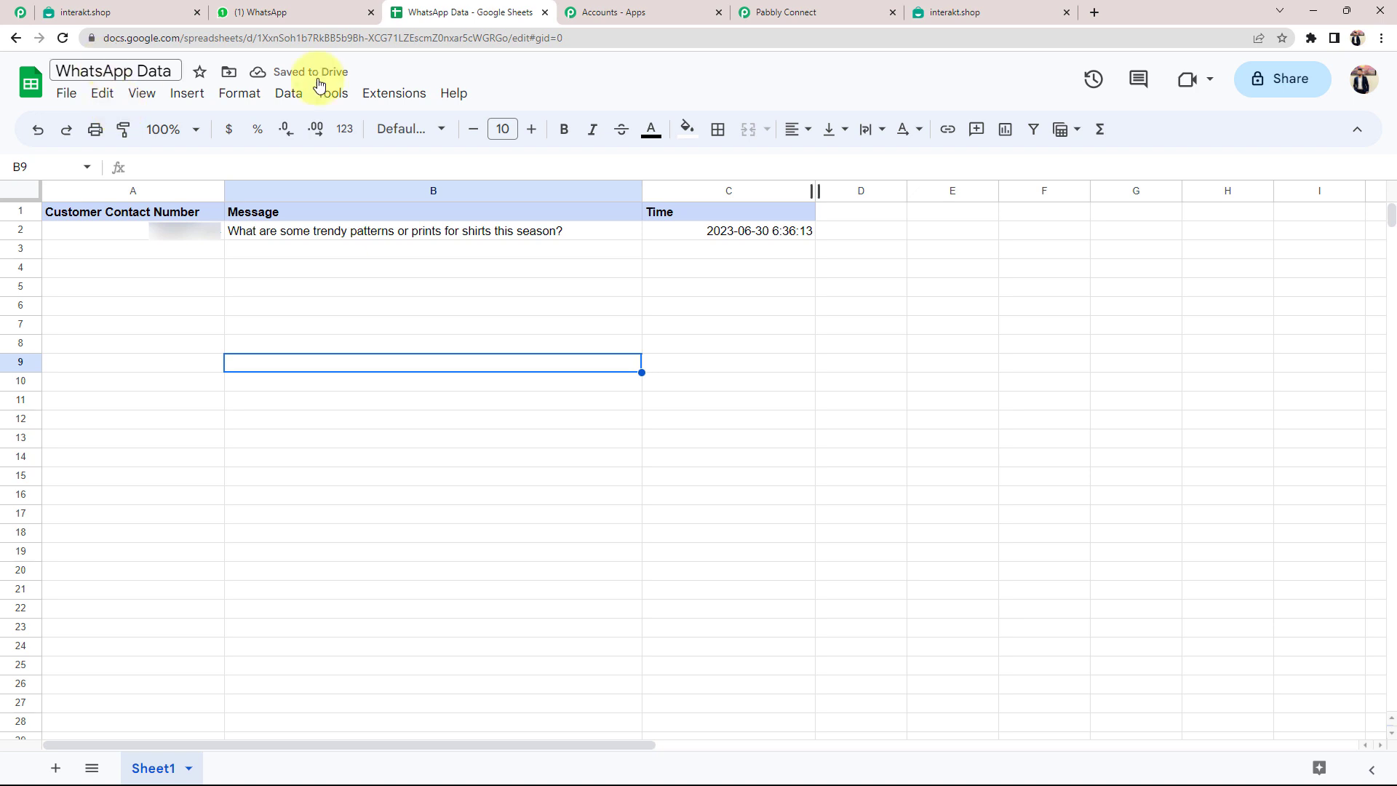
click(764, 13)
click(408, 368)
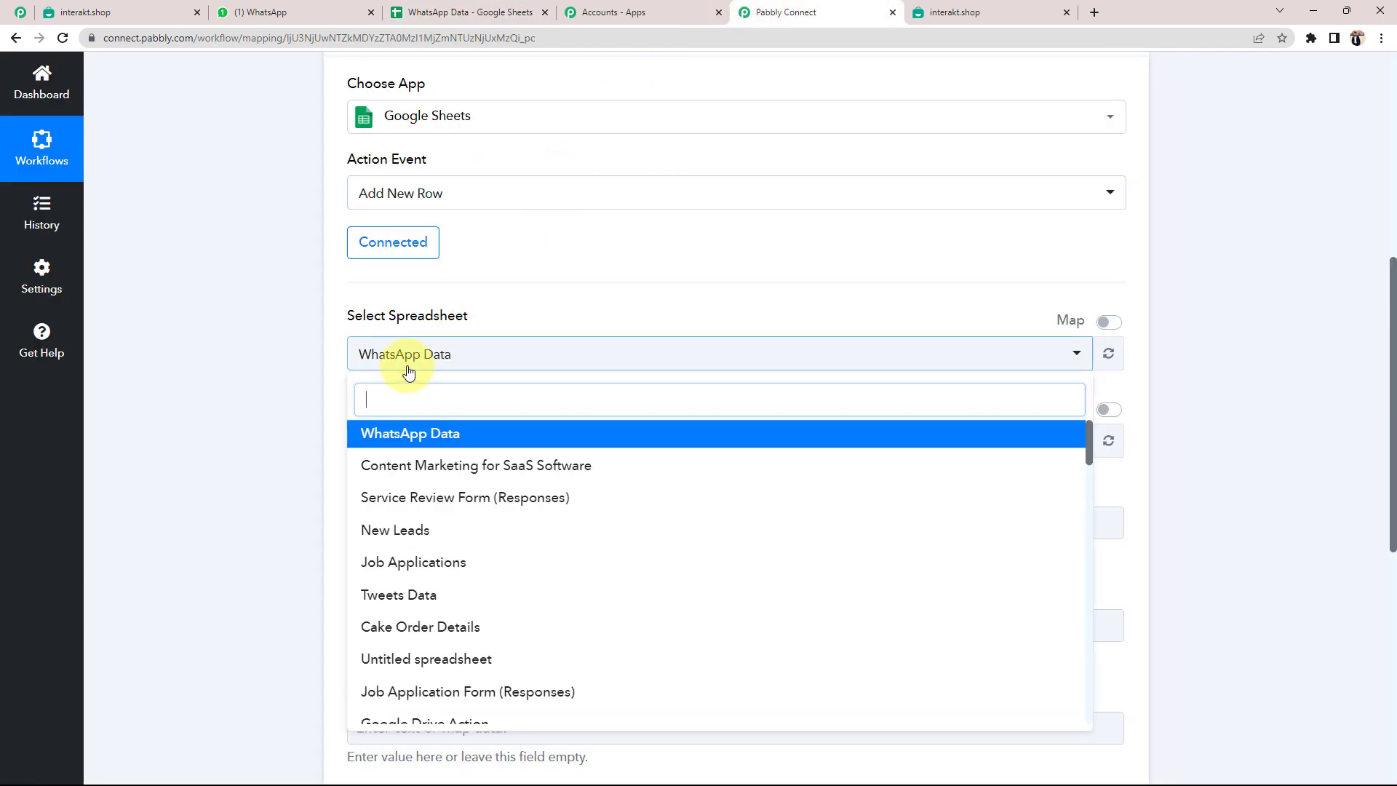
click(366, 431)
Examine the action's sheet selection and its Customer Contact Number, Message and Time fields
scroll(249, 396, down, 2)
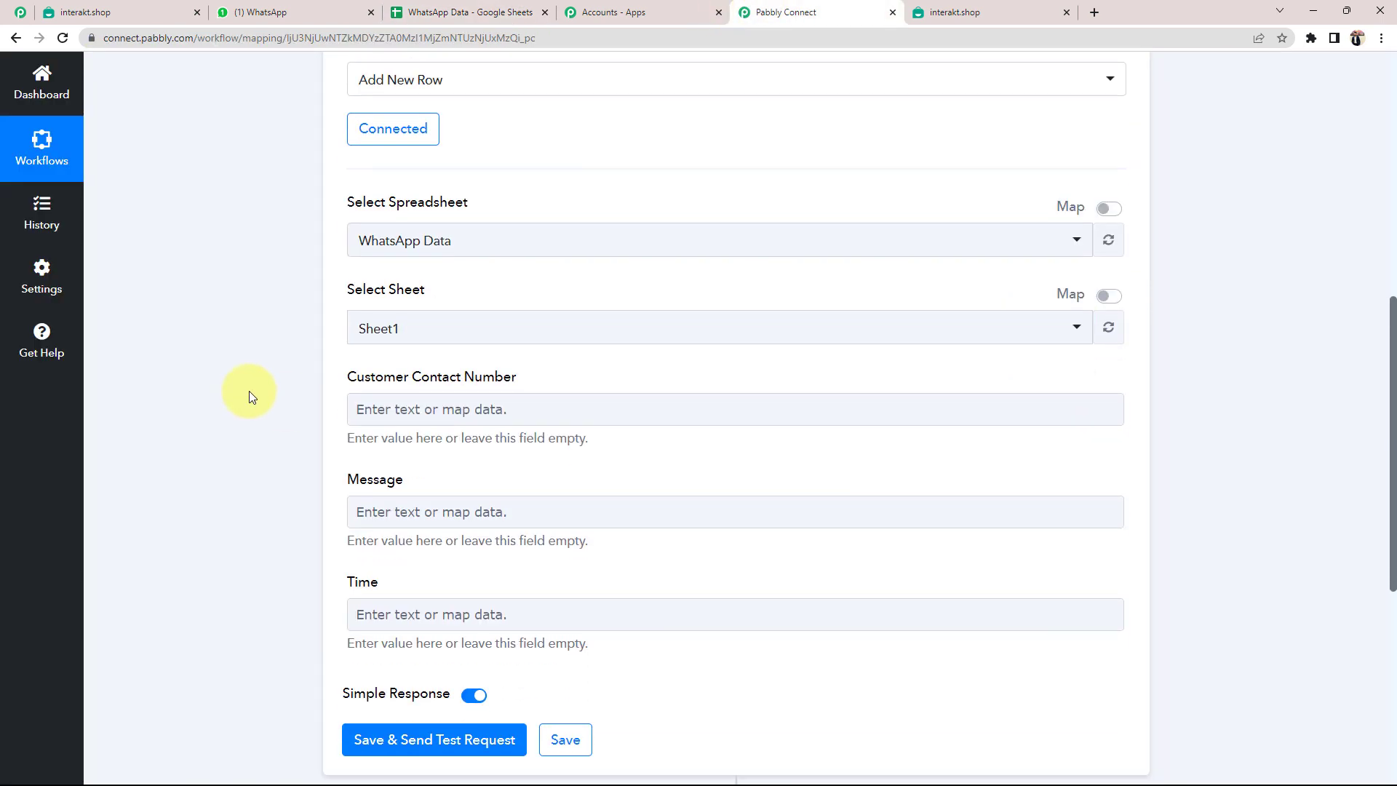
scroll(249, 397, down, 2)
drag(348, 271, 650, 298)
double_click(365, 374)
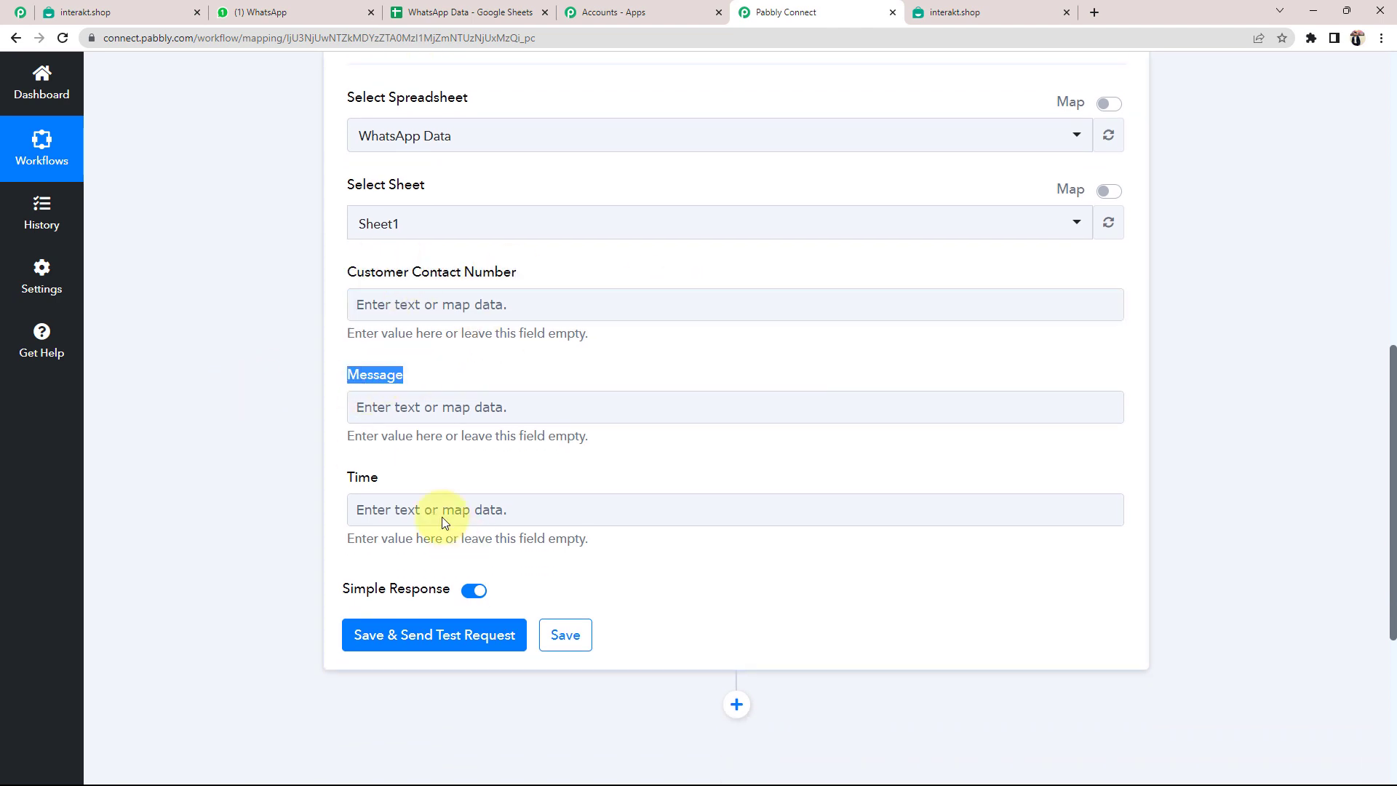
click(276, 480)
click(550, 293)
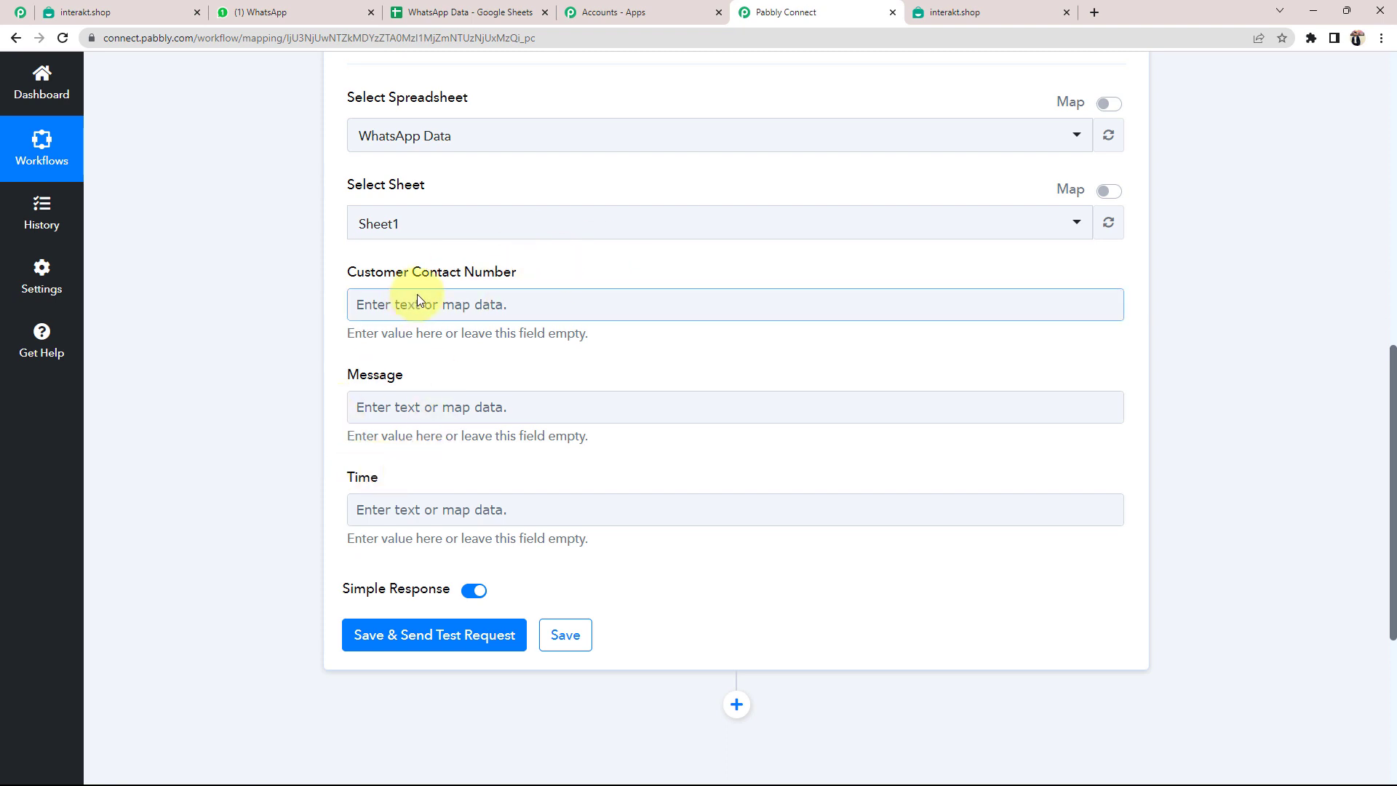
click(397, 409)
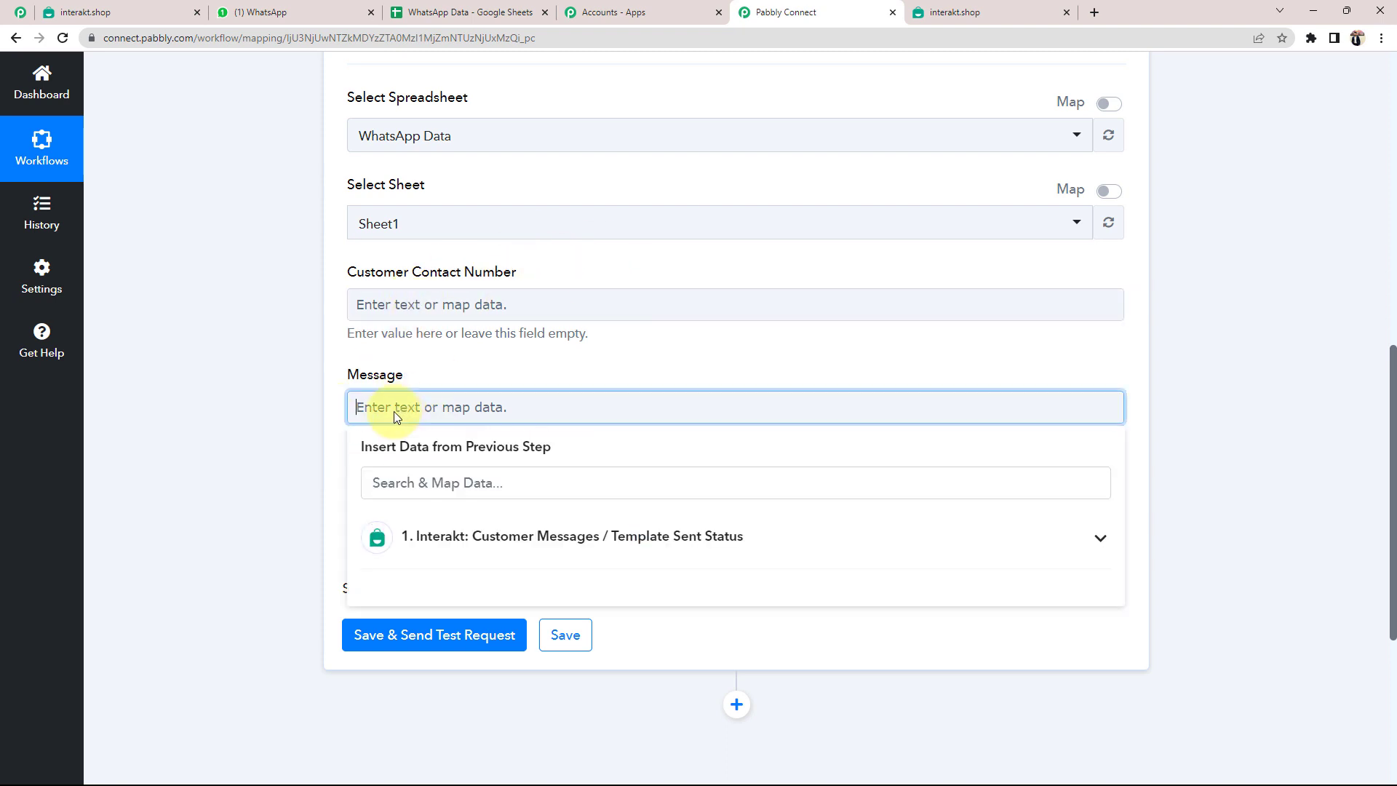
click(262, 383)
click(370, 502)
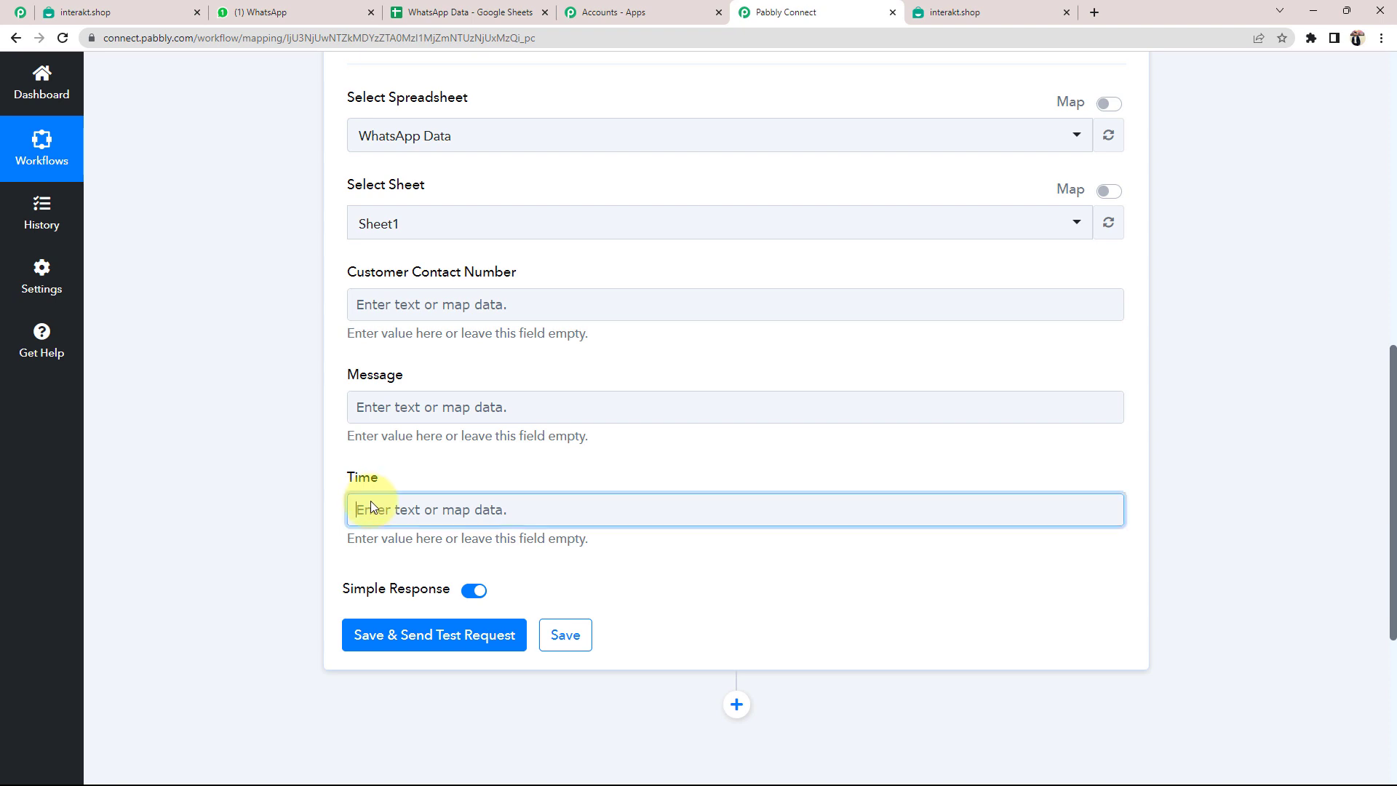
click(277, 499)
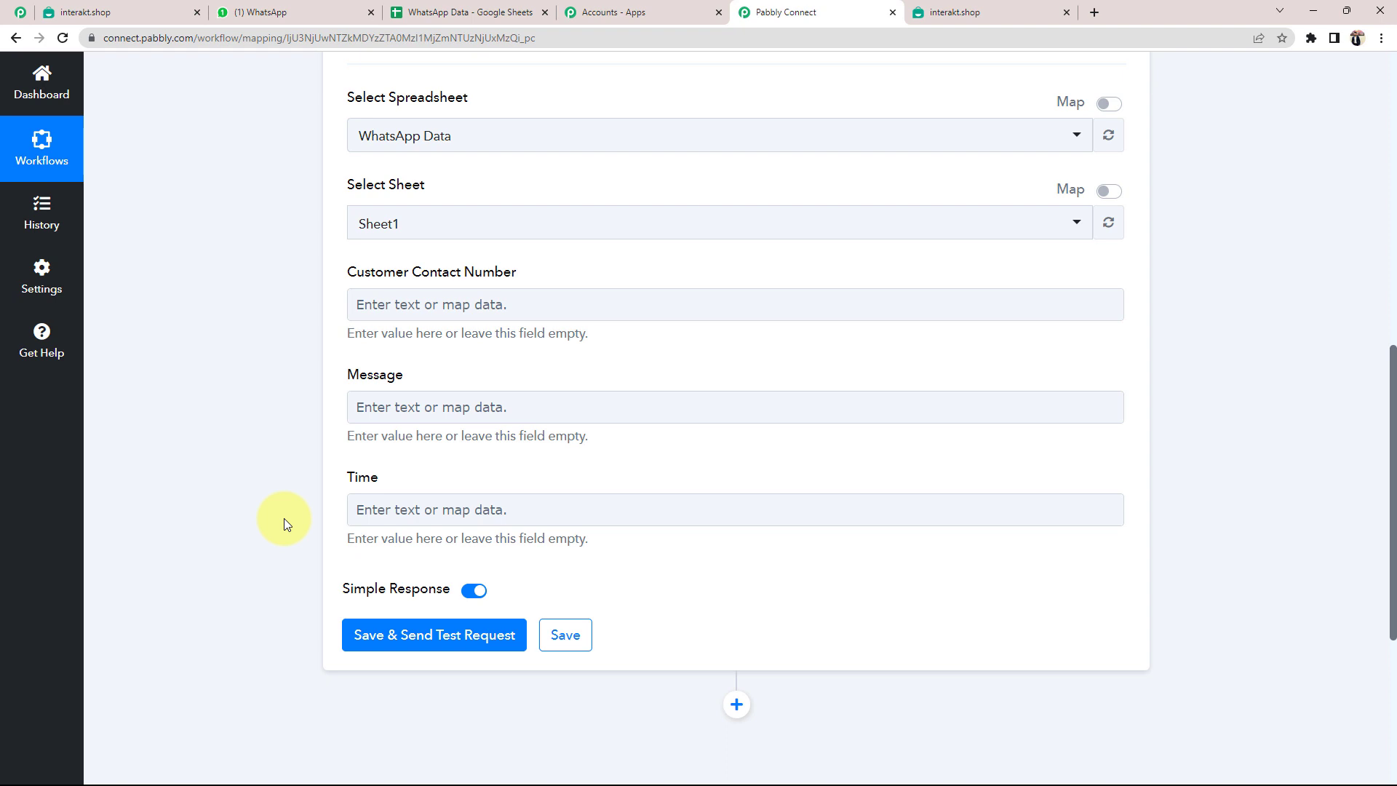
Expand the Interakt trigger to check the customer phone number in its captured response, and return to the Google Sheets fields
scroll(284, 518, up, 10)
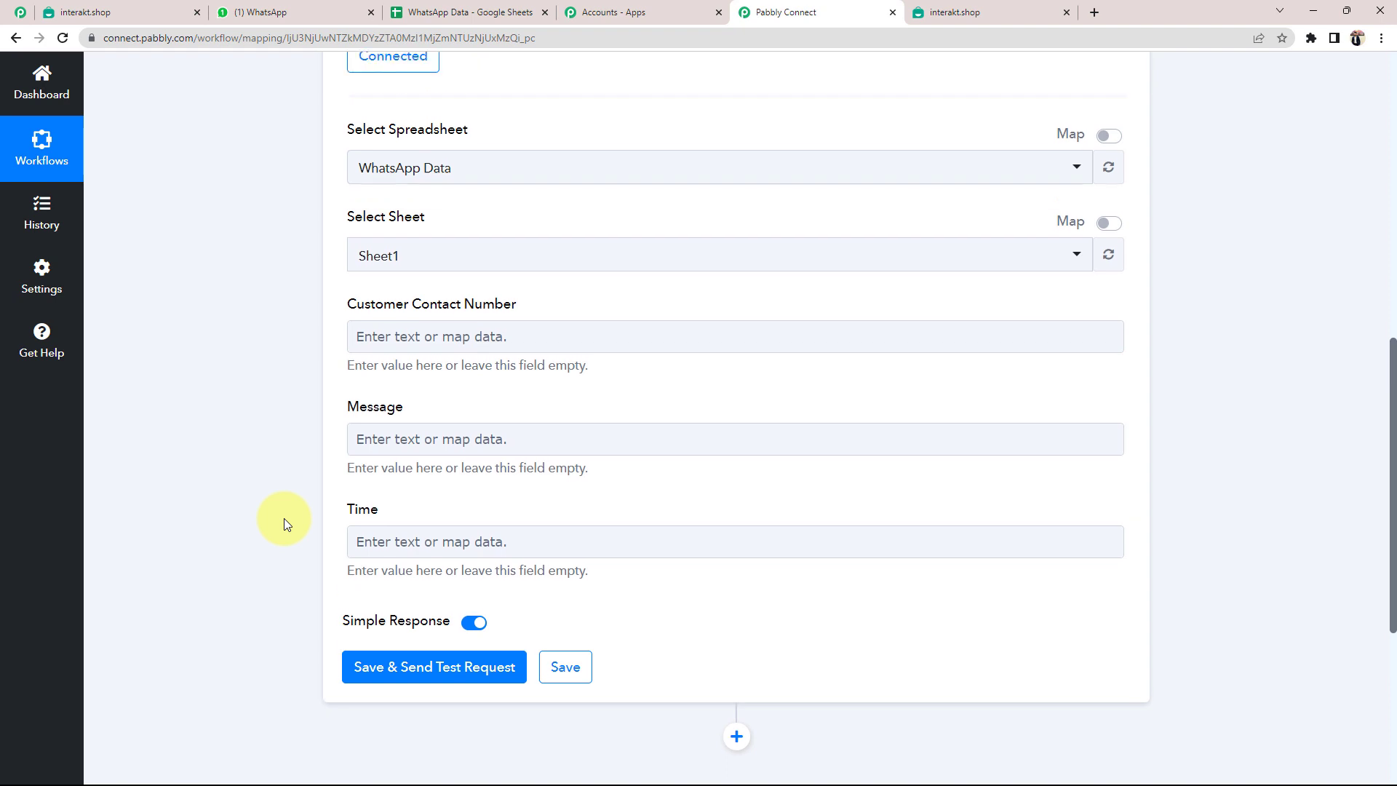
click(488, 234)
scroll(146, 462, down, 7)
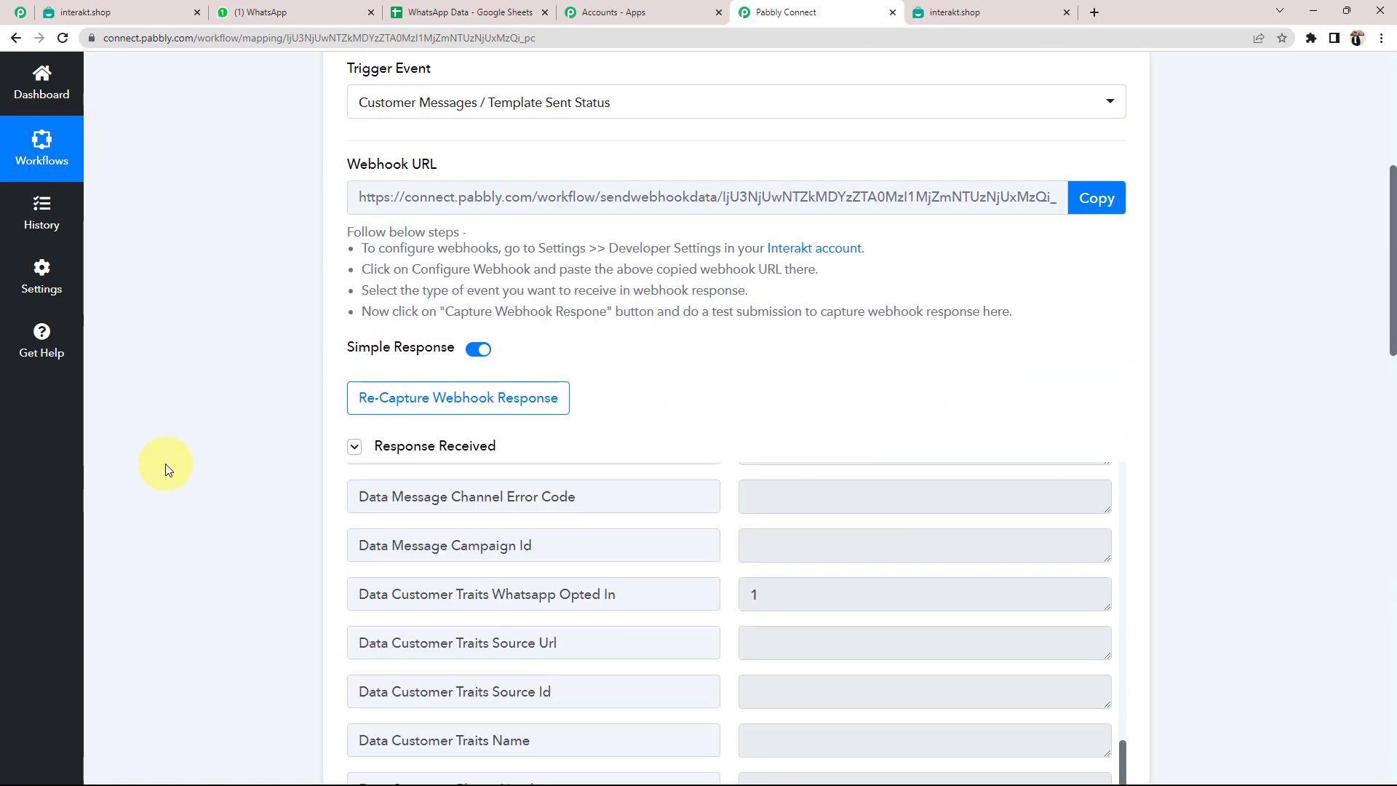
click(820, 561)
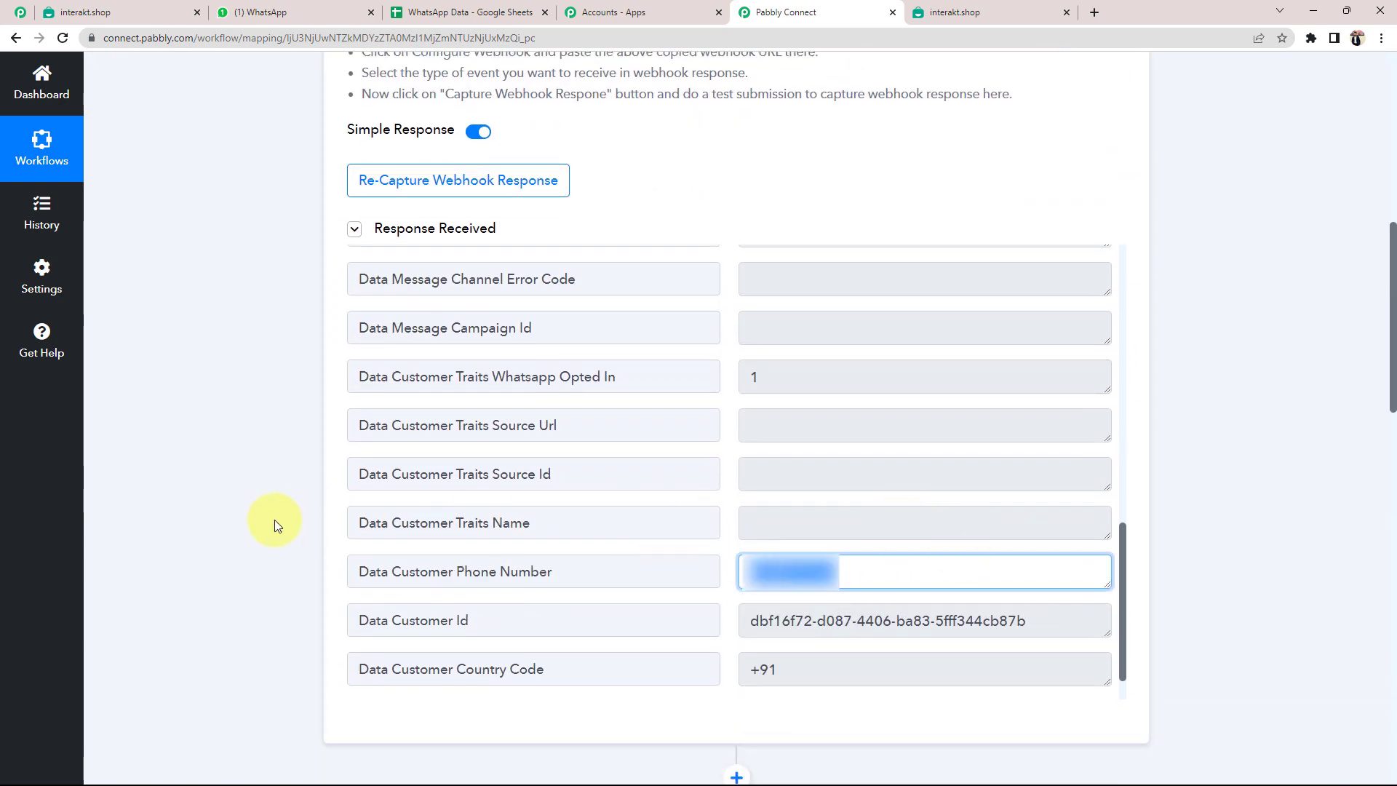
scroll(273, 519, down, 15)
scroll(430, 510, down, 2)
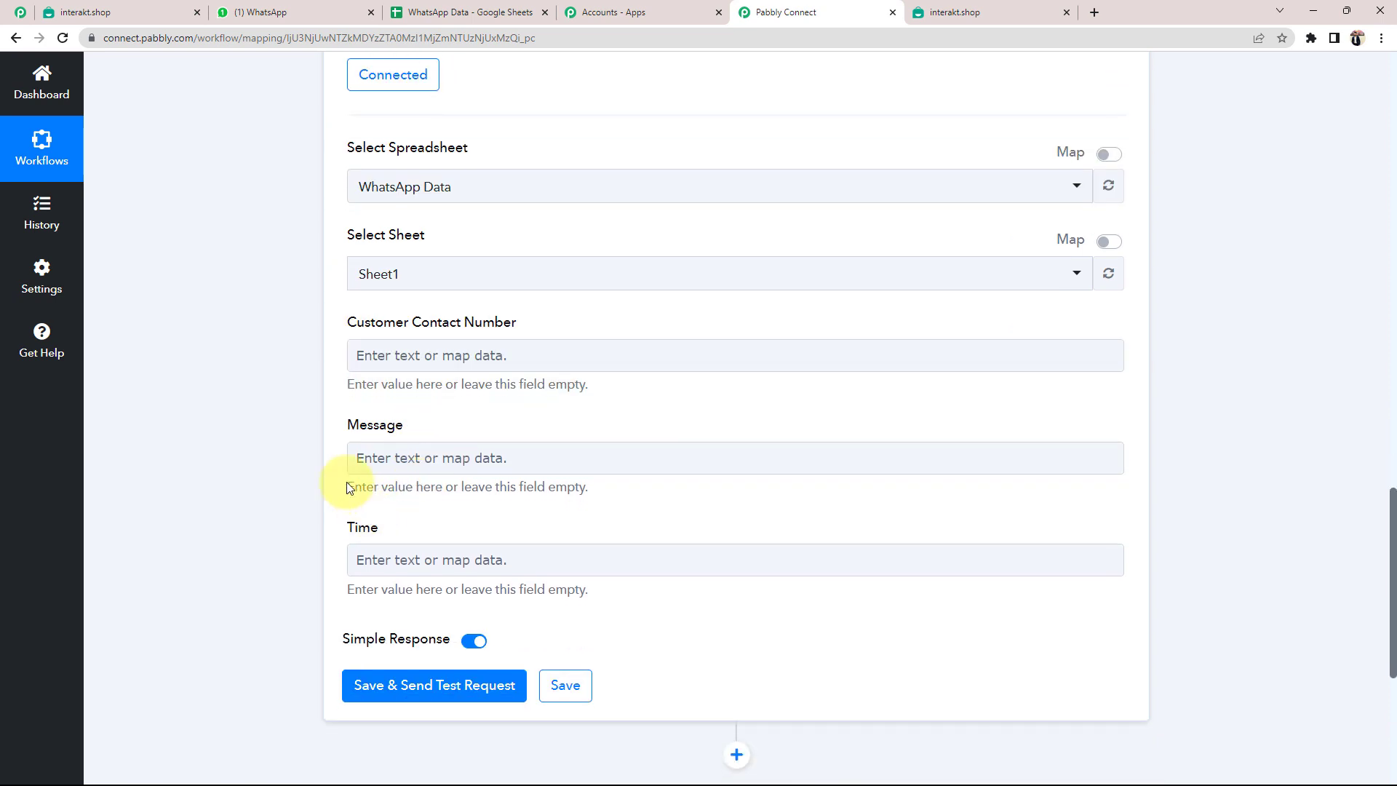
click(408, 470)
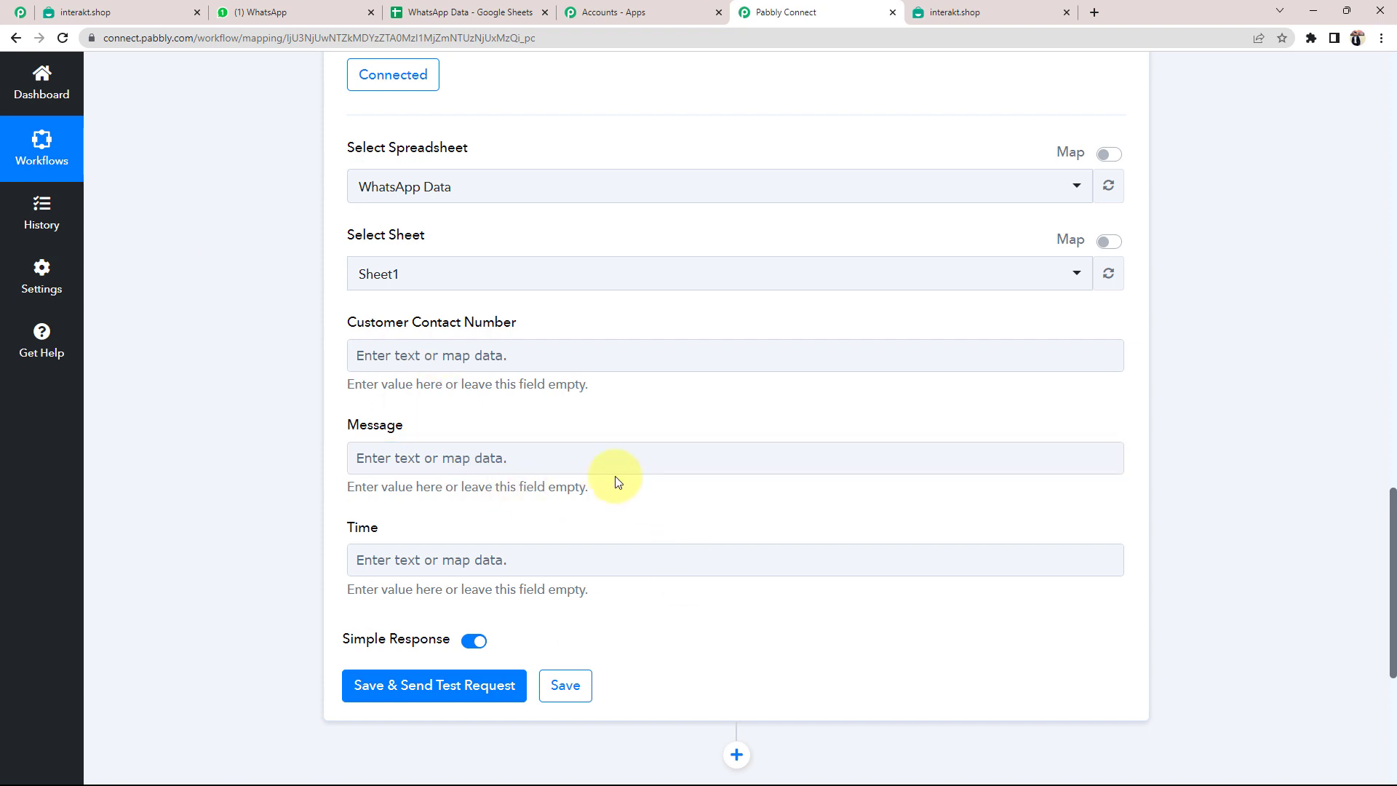
Map the Customer Contact Number field to Data Customer Channel Phone Number from the Interakt trigger
click(452, 365)
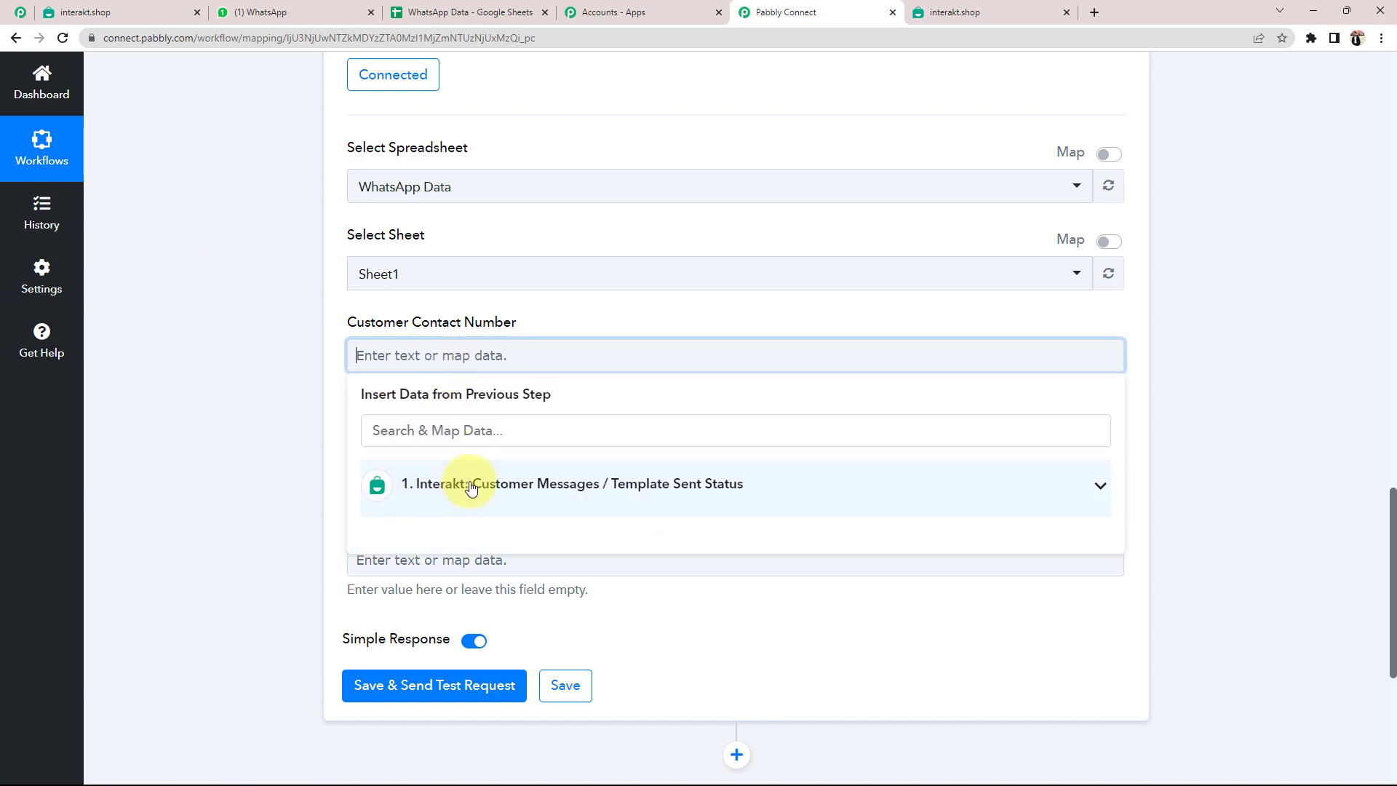
click(1099, 486)
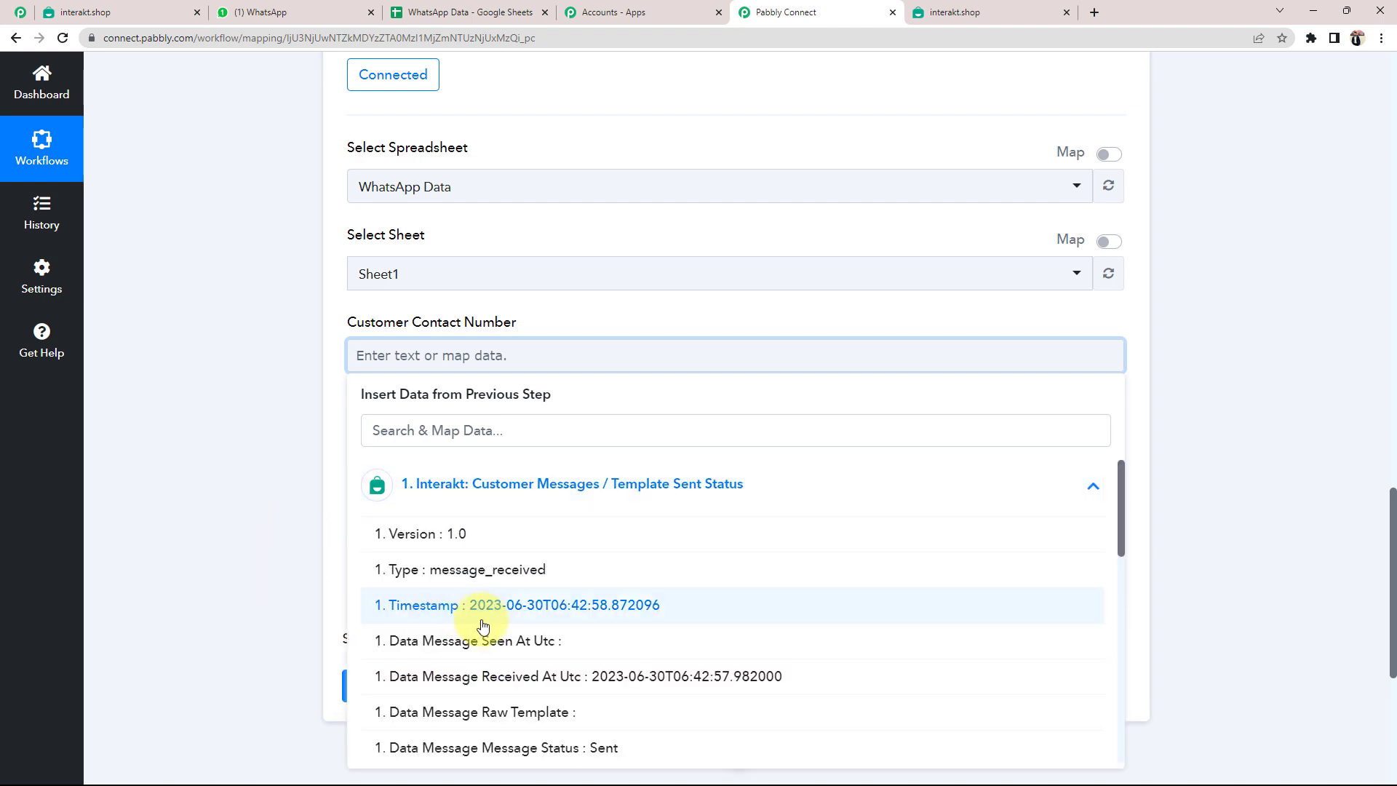
scroll(551, 610, down, 1)
scroll(551, 612, down, 8)
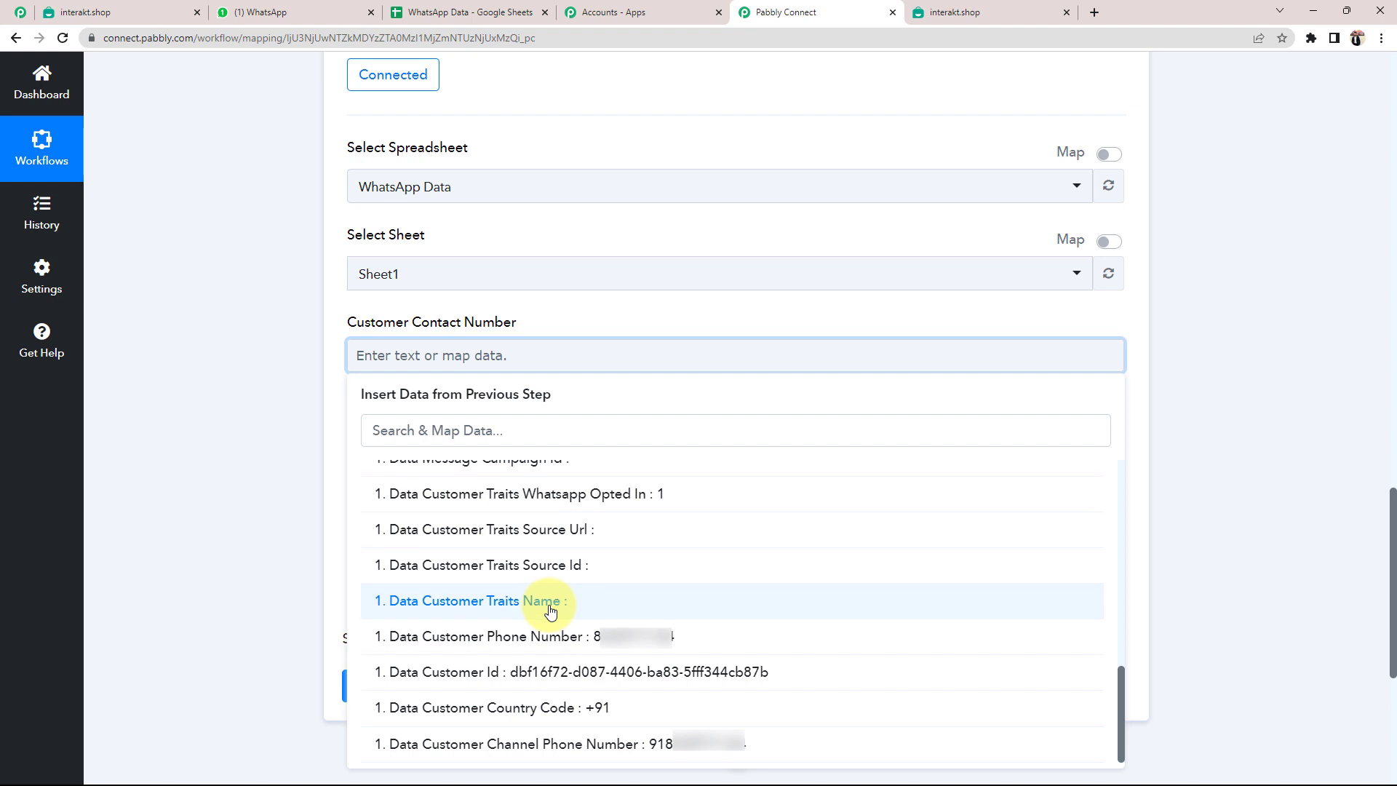
click(643, 735)
click(327, 468)
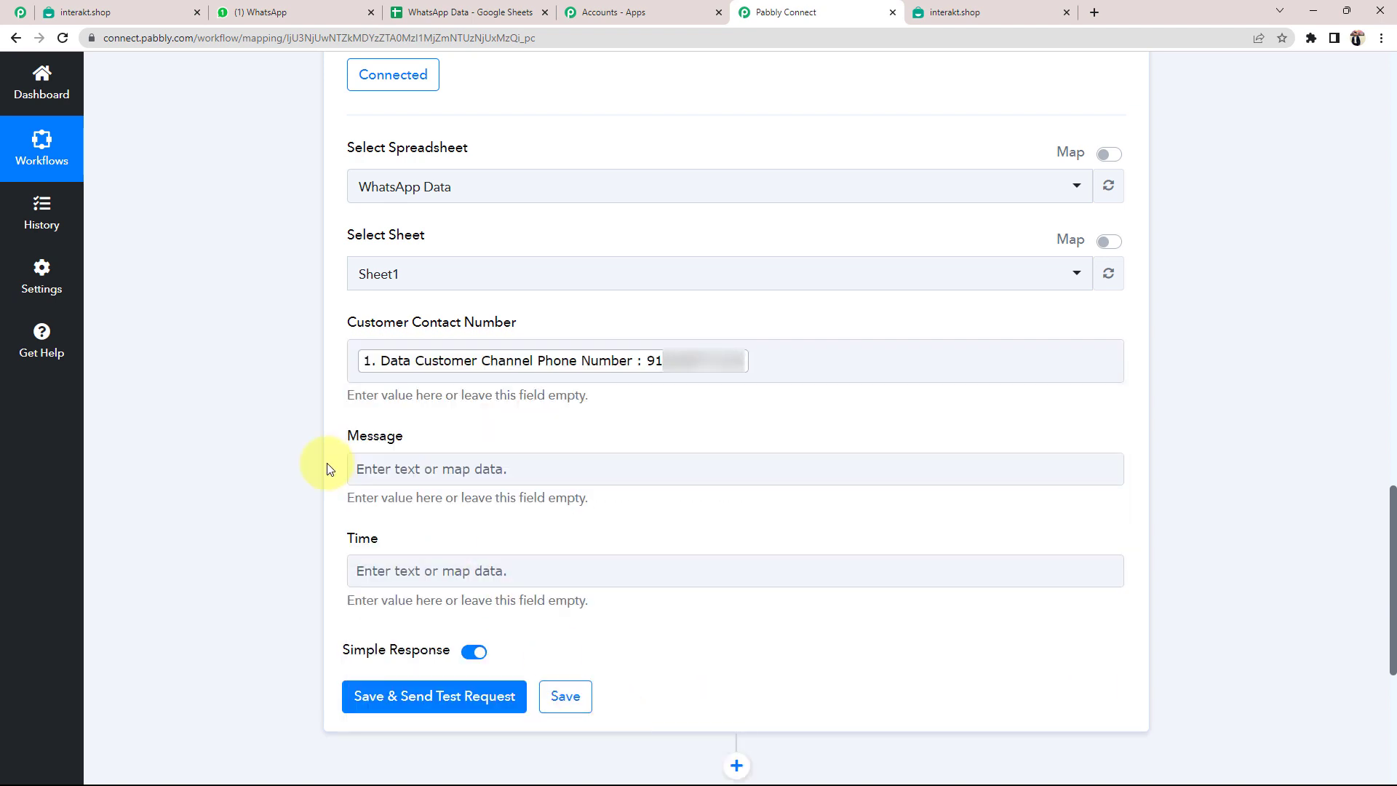
Map the Message field to Data Message Message from the Interakt trigger
scroll(252, 437, down, 2)
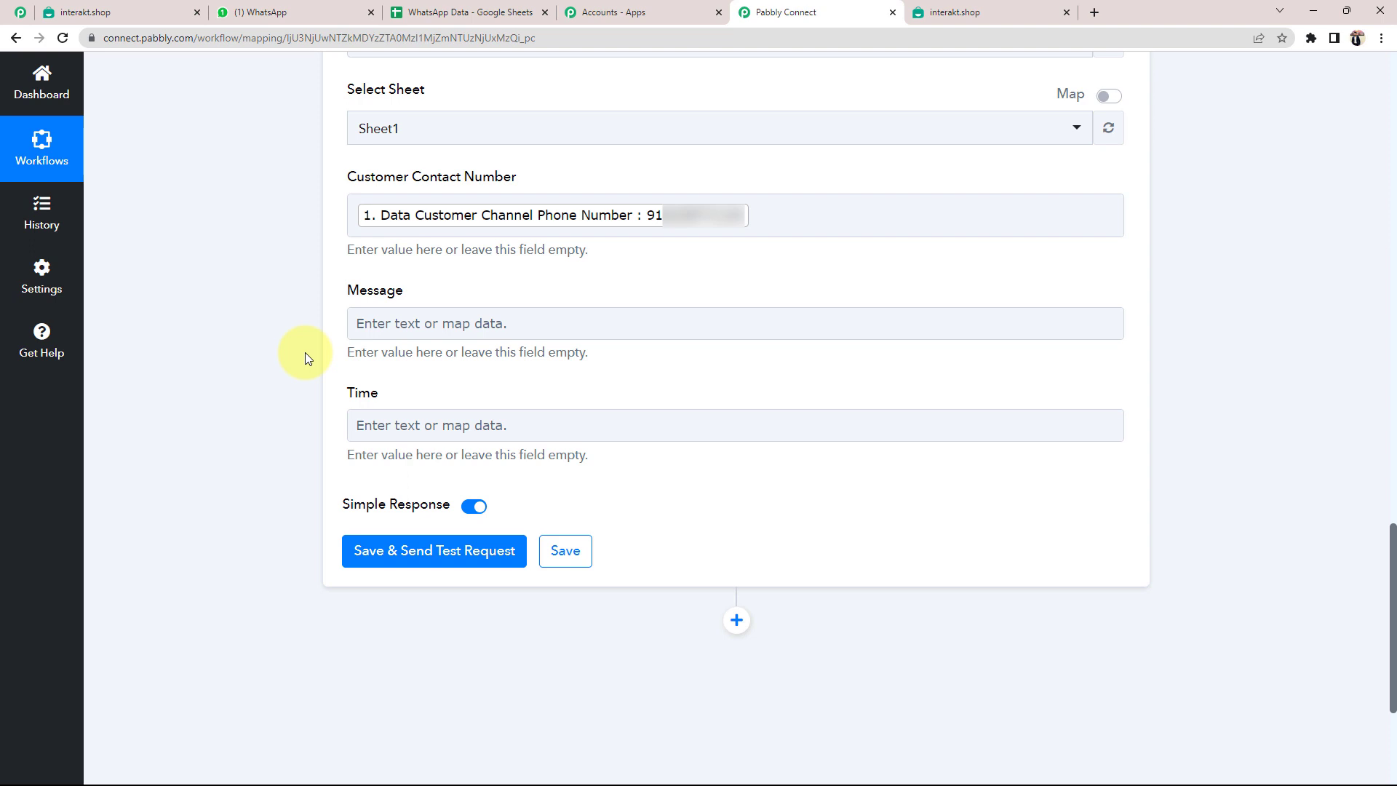
click(427, 317)
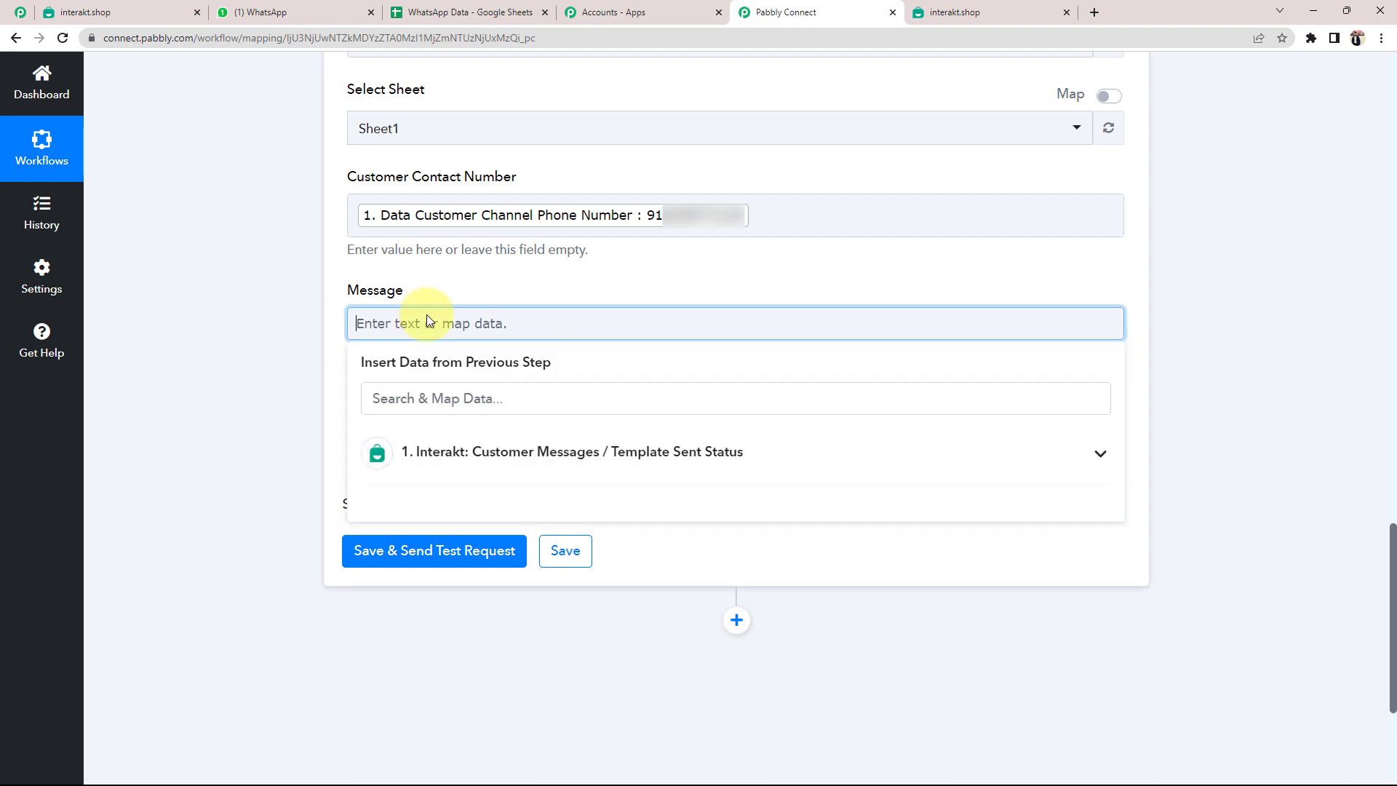
click(517, 454)
scroll(536, 571, down, 5)
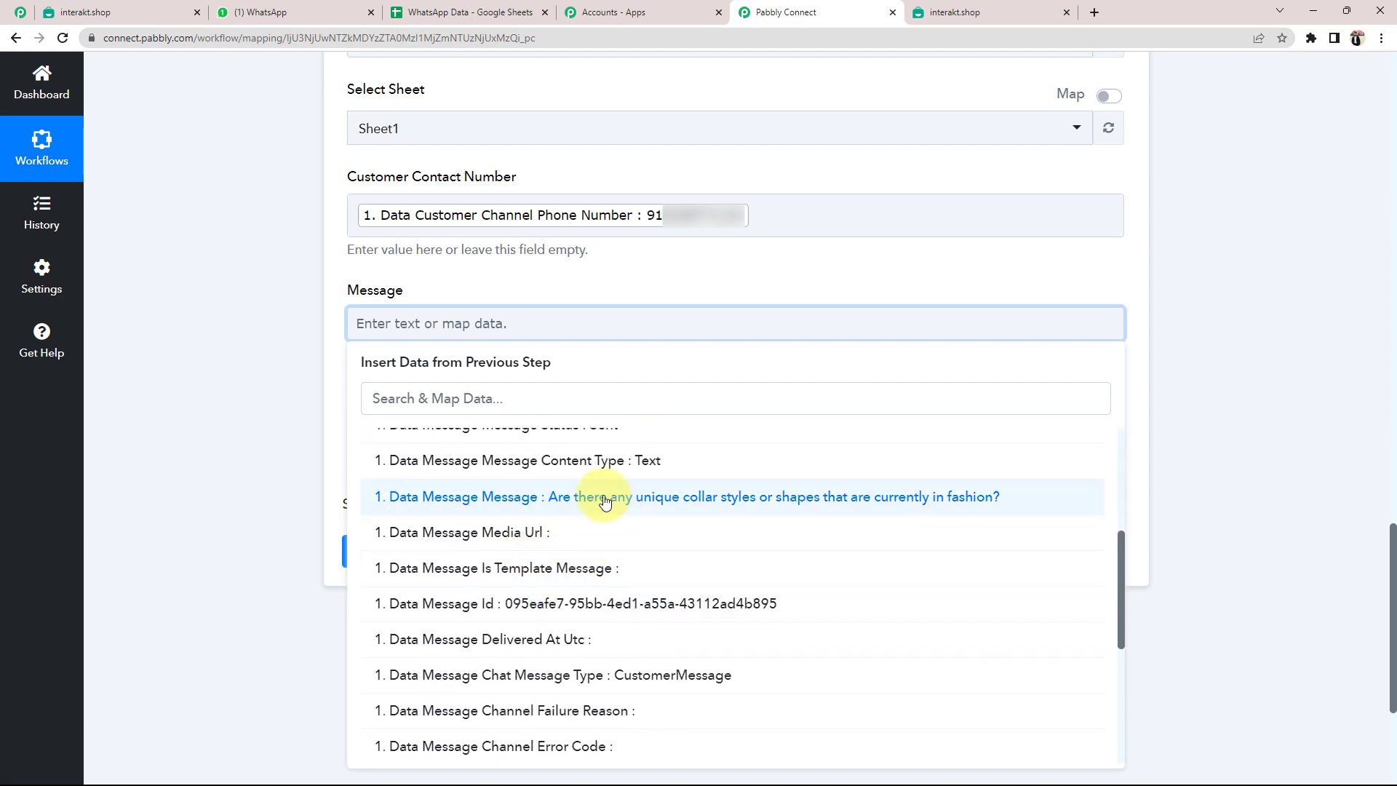
click(604, 501)
click(279, 383)
Map the Time field to Data Message Received At Utc from the Interakt trigger
click(418, 436)
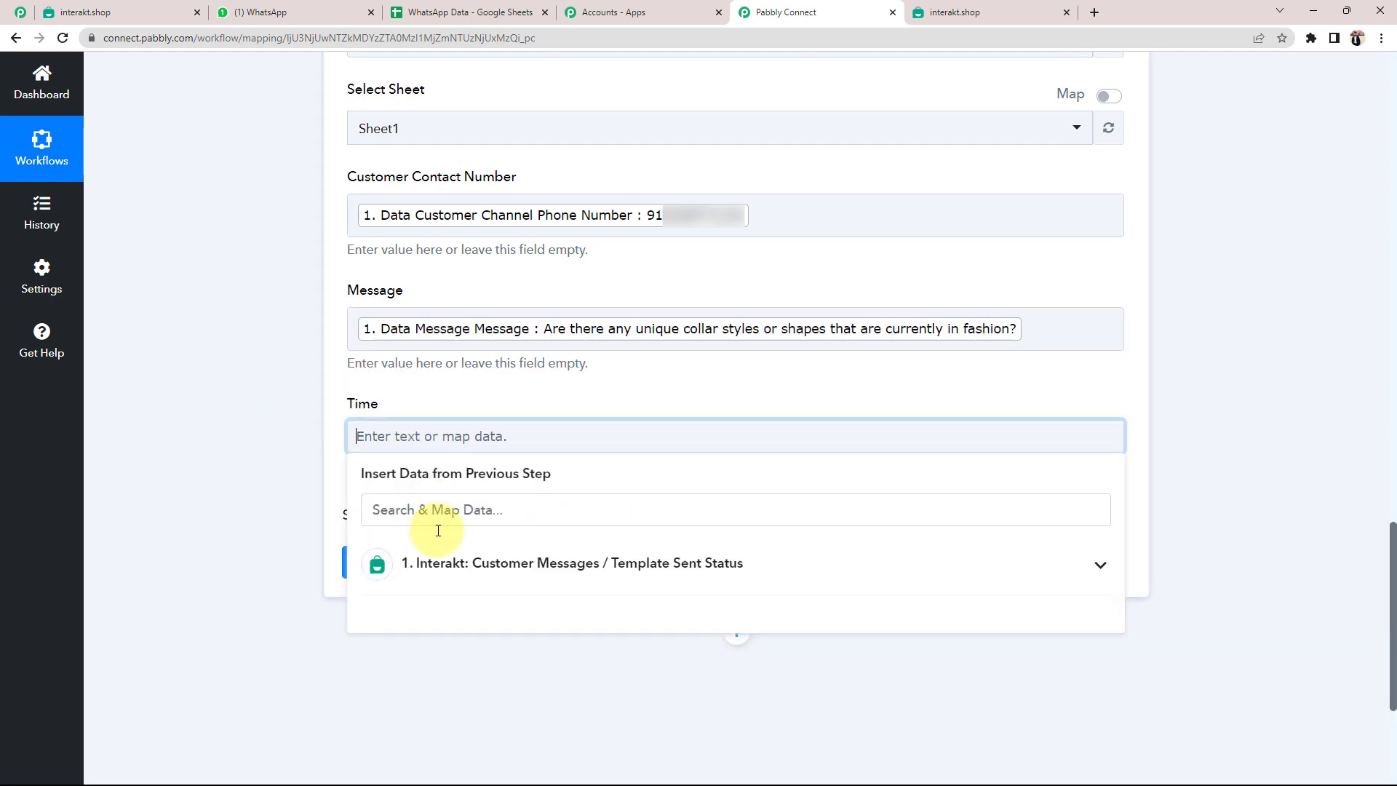
click(436, 547)
scroll(252, 531, down, 1)
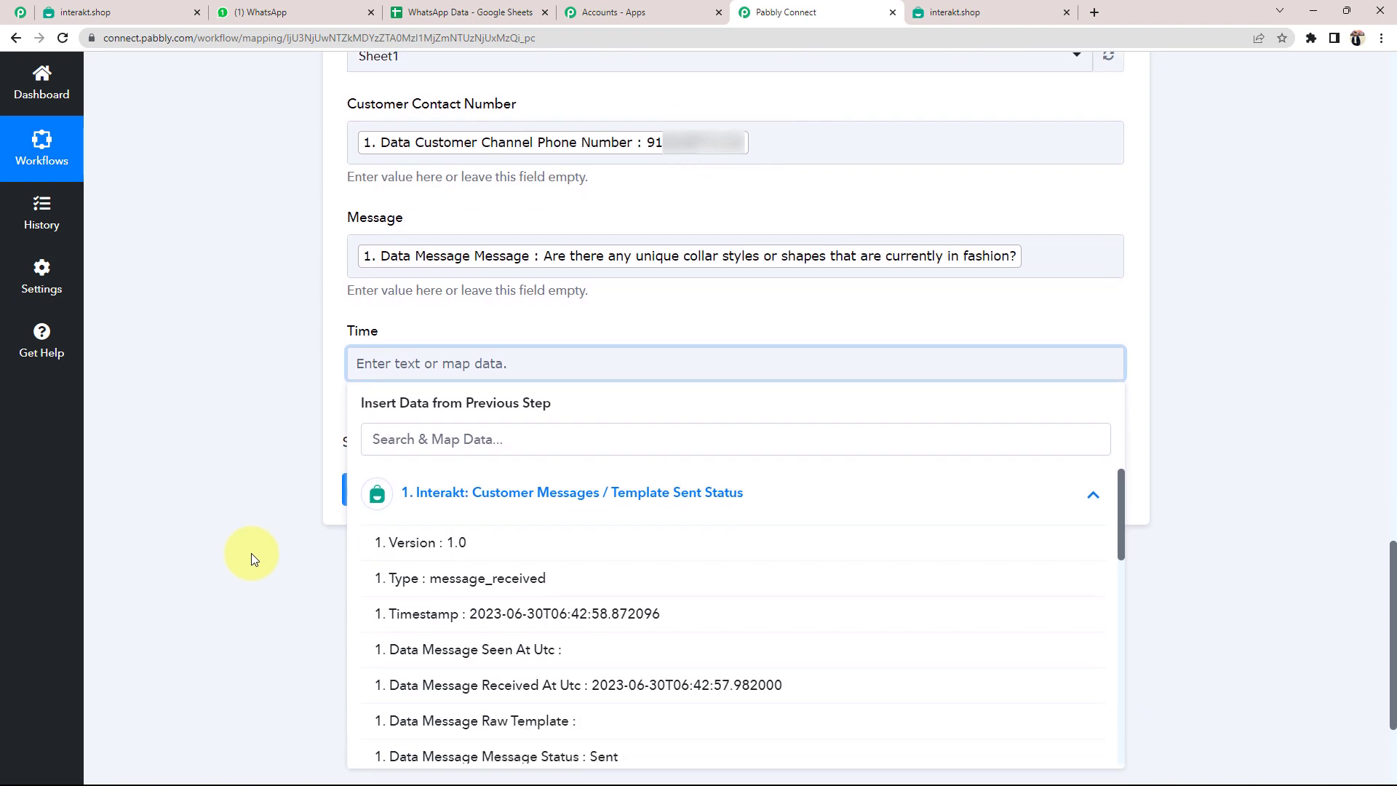
click(522, 688)
click(187, 359)
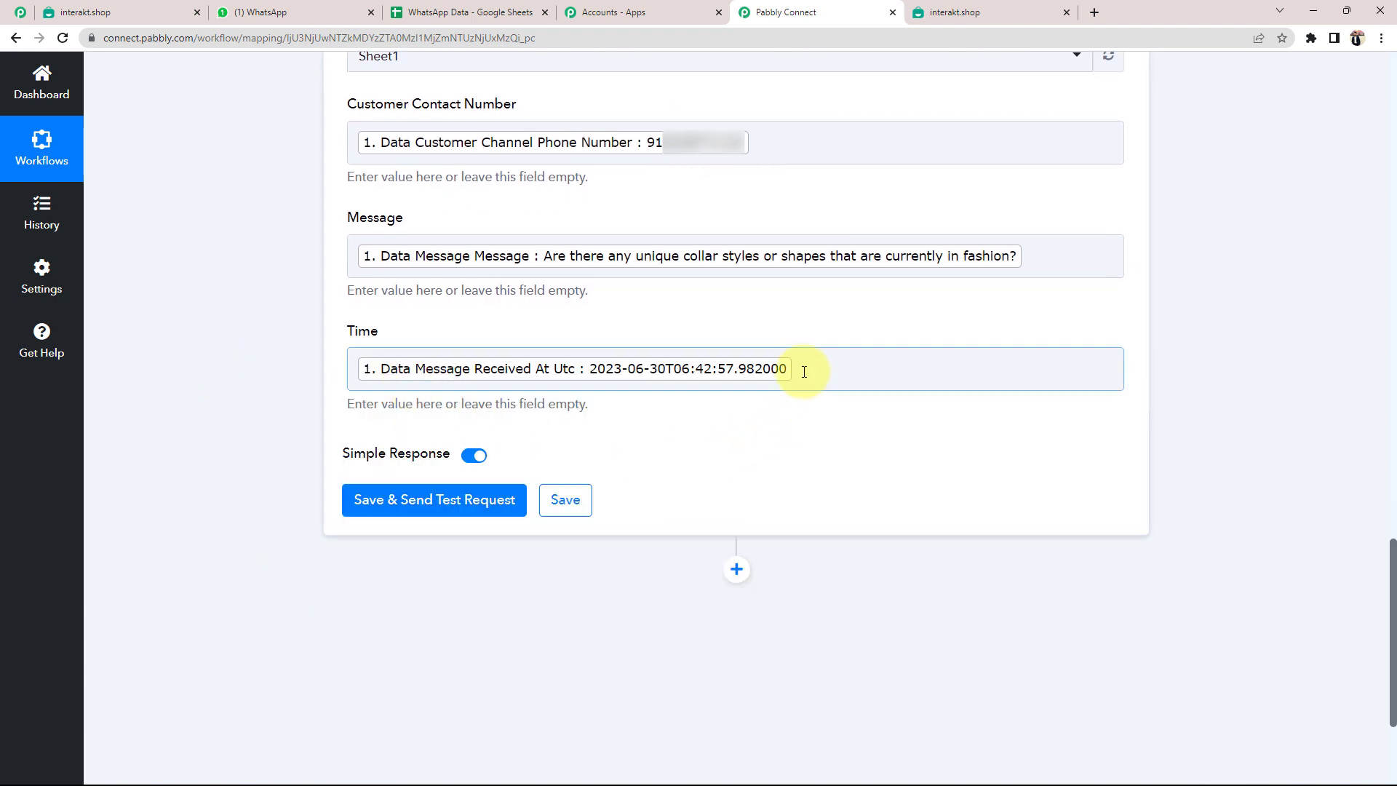
Compare the mapped fields with the columns and next empty row of the WhatsApp Data sheet, and return to Pabbly Connect
click(399, 508)
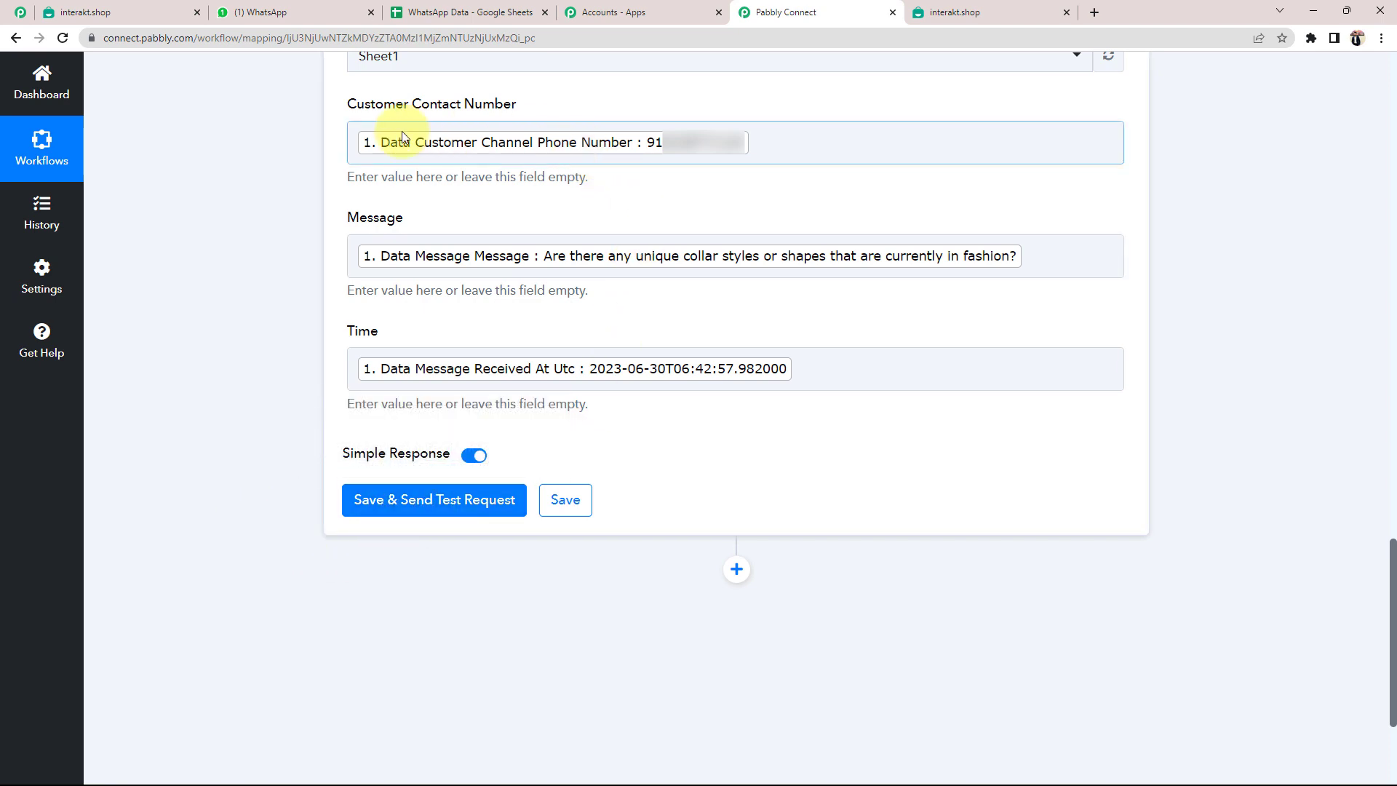
click(447, 9)
click(125, 249)
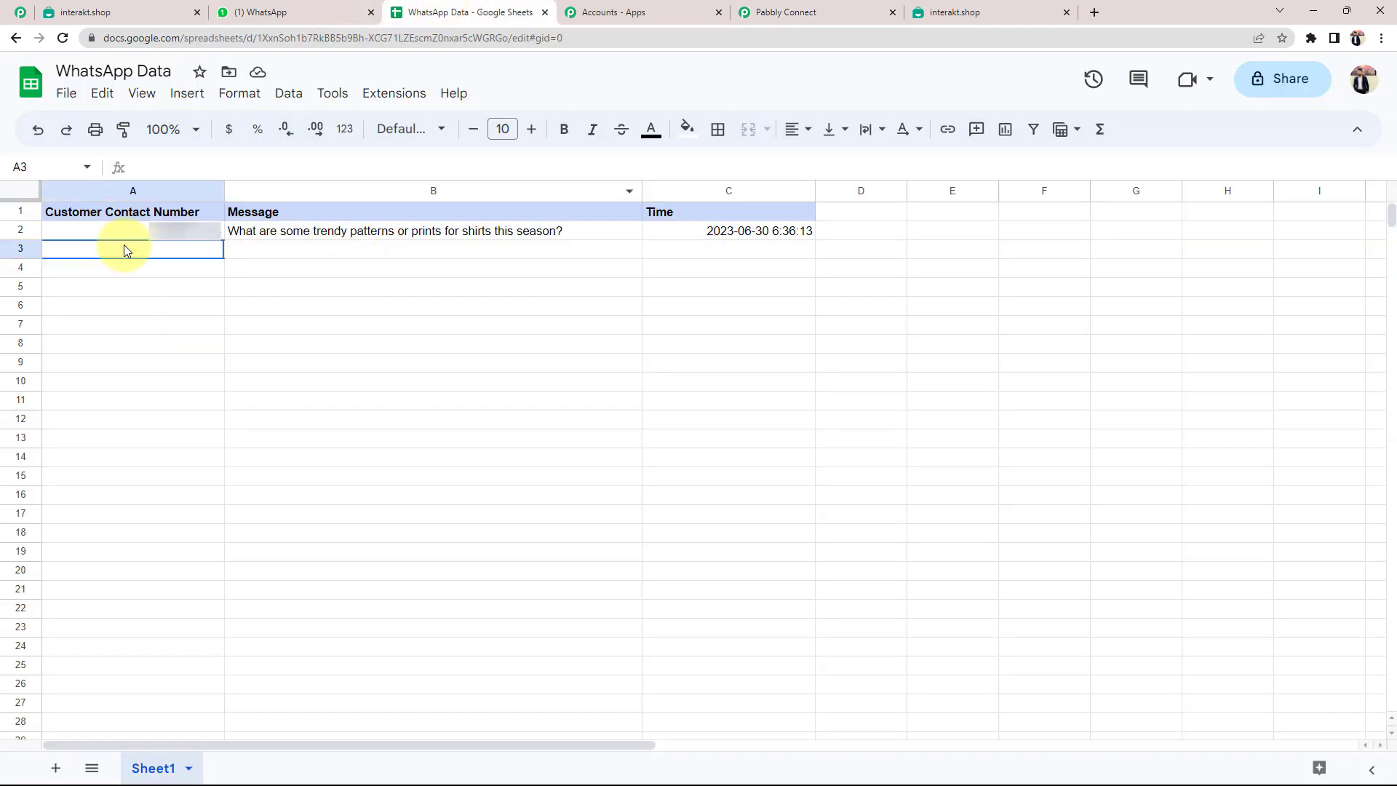
click(622, 274)
click(792, 10)
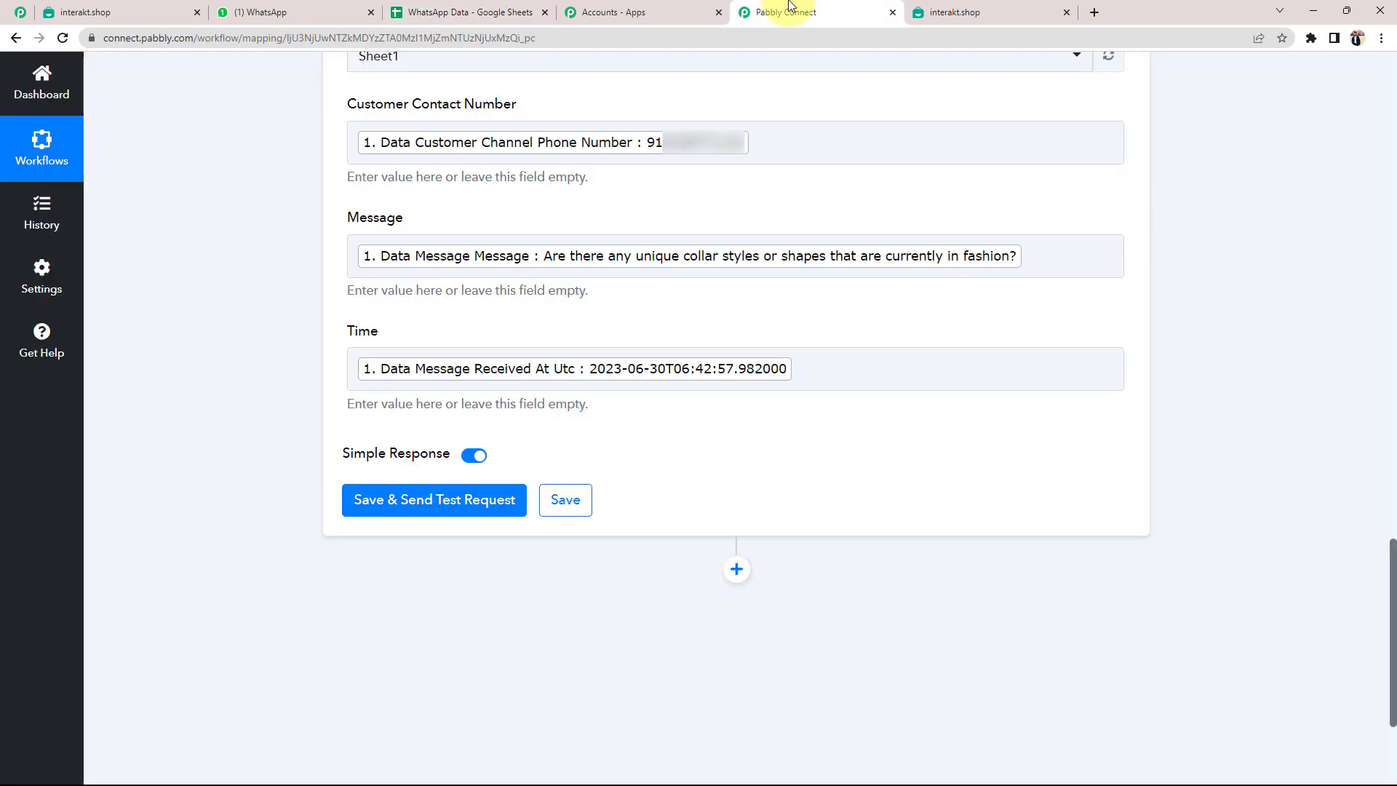
scroll(189, 449, up, 1)
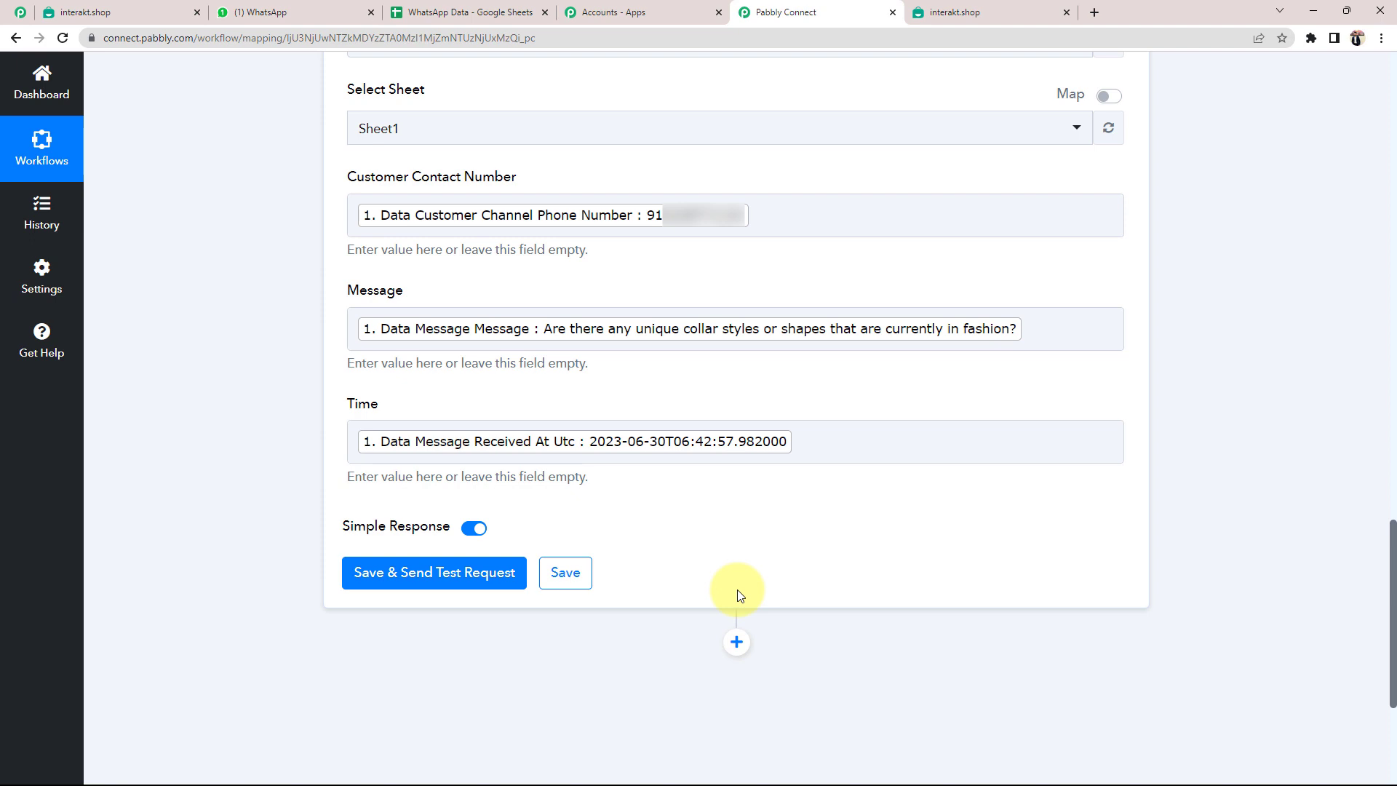
View the customer conversations in the Interakt inbox, recheck the mapping in Pabbly Connect, and switch to the WhatsApp Data spreadsheet
click(151, 11)
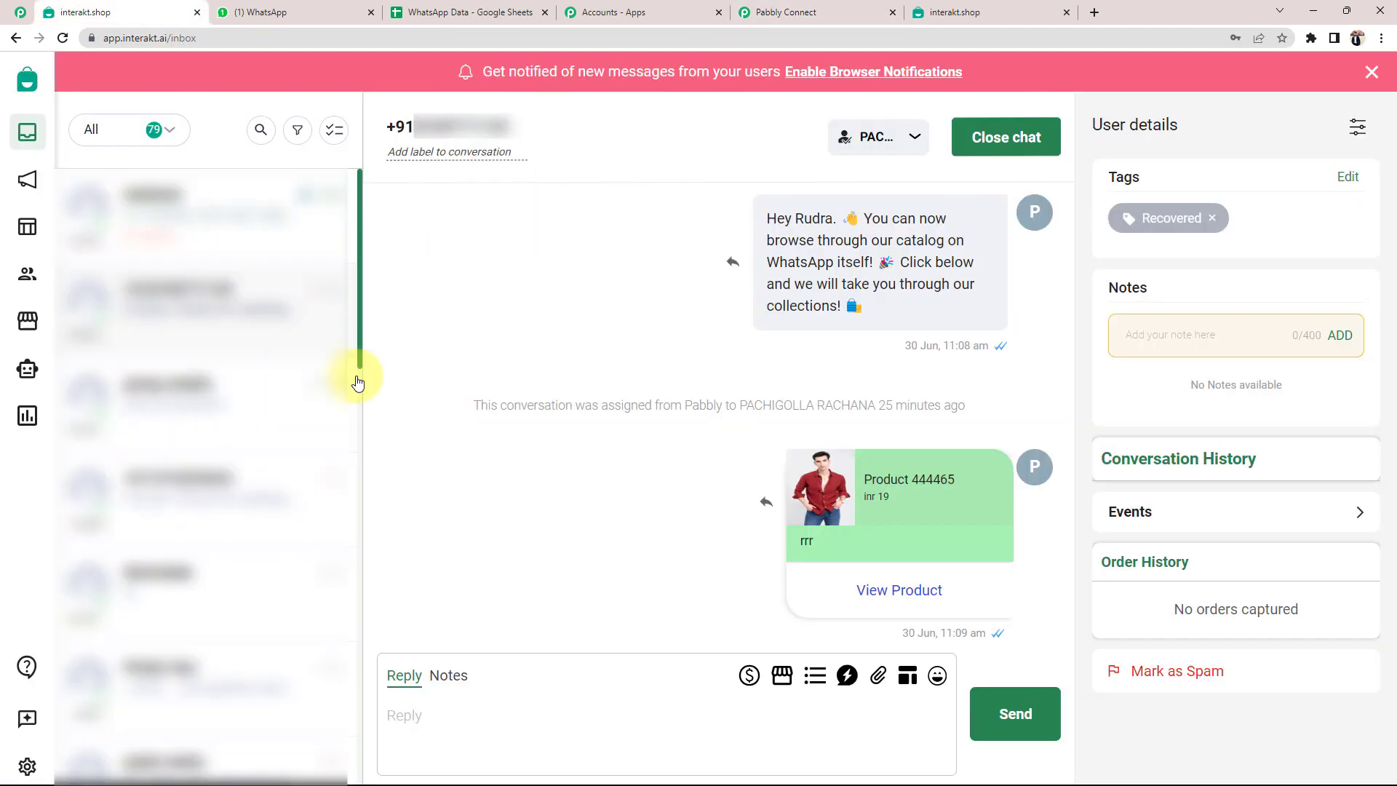
click(793, 12)
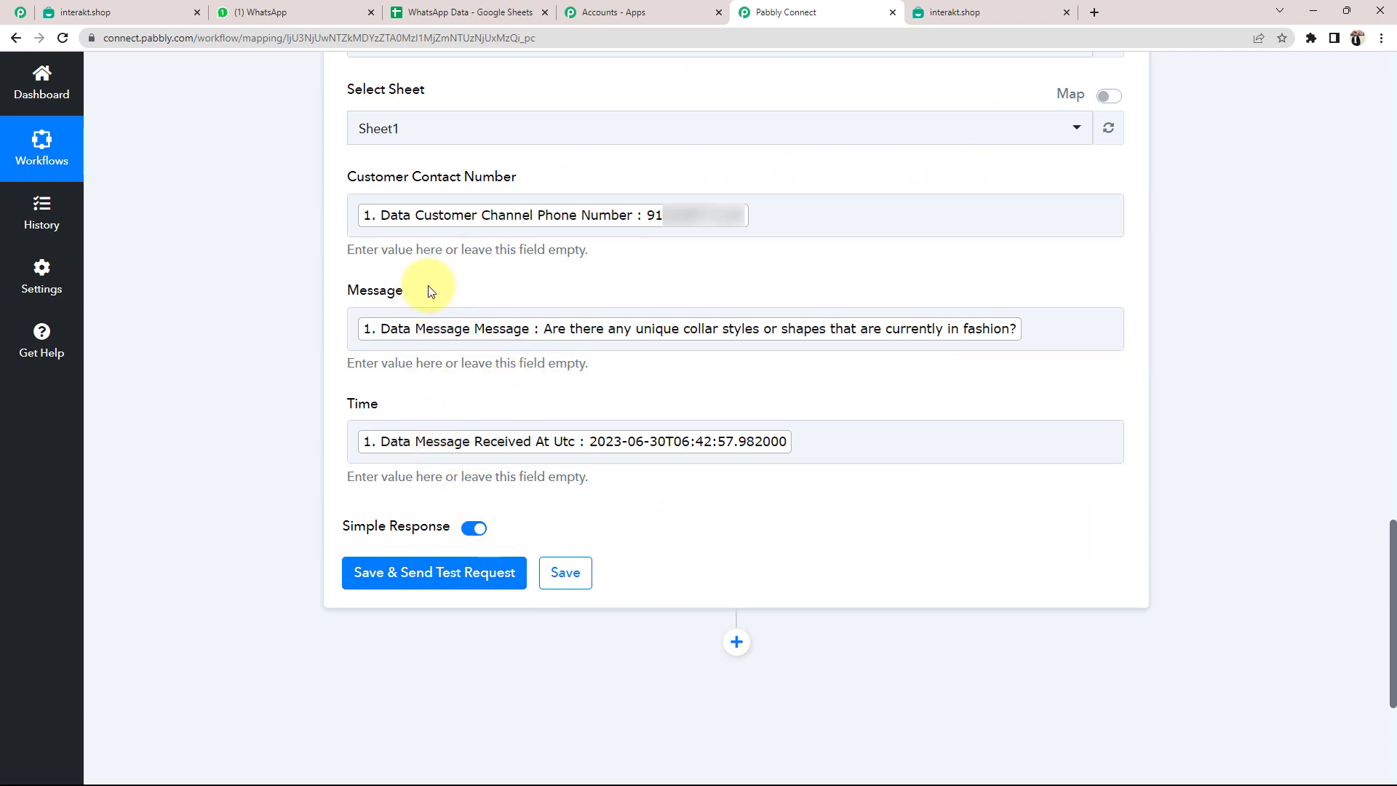
click(464, 14)
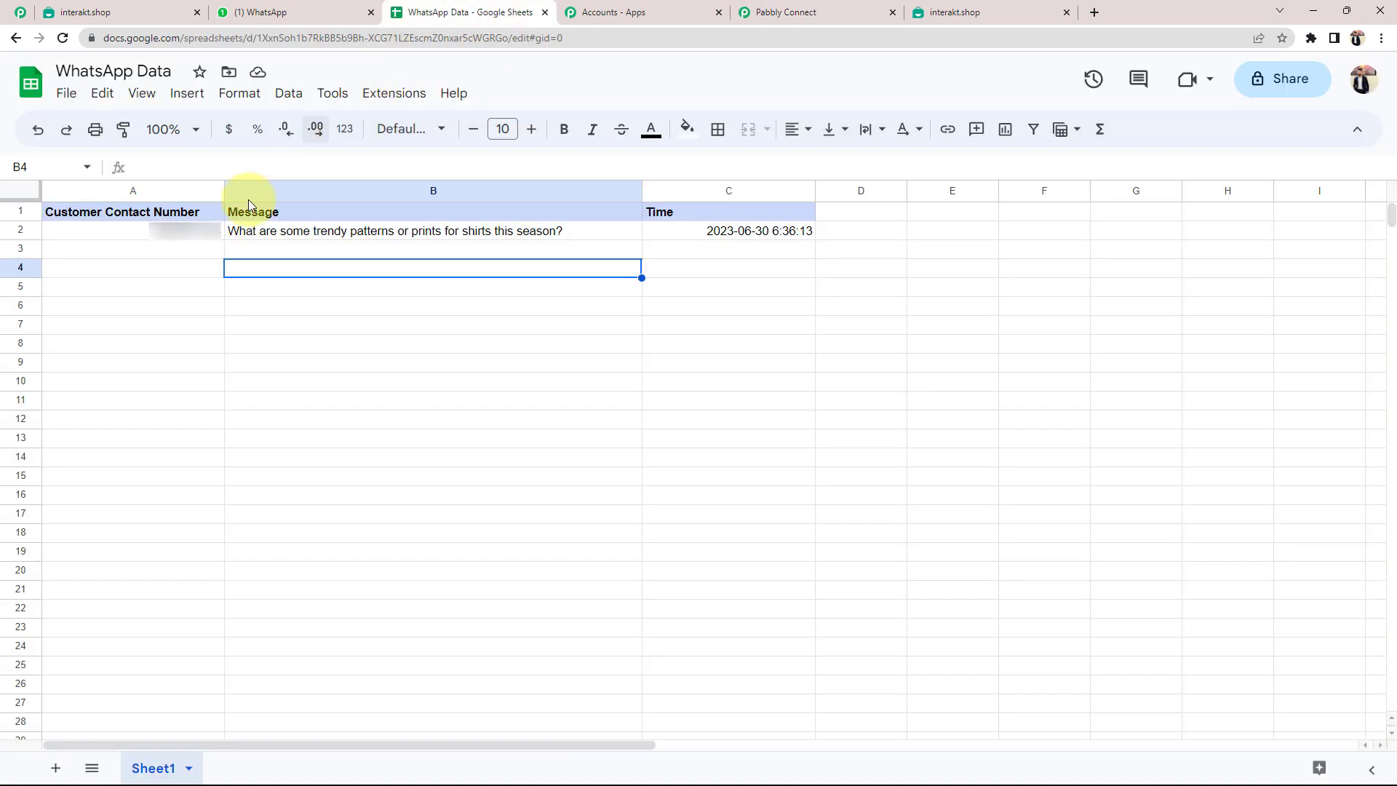
Return from the WhatsApp Data sheet to Pabbly Connect, save the Google Sheets action and send a test request with the mapped fields
click(191, 231)
click(274, 268)
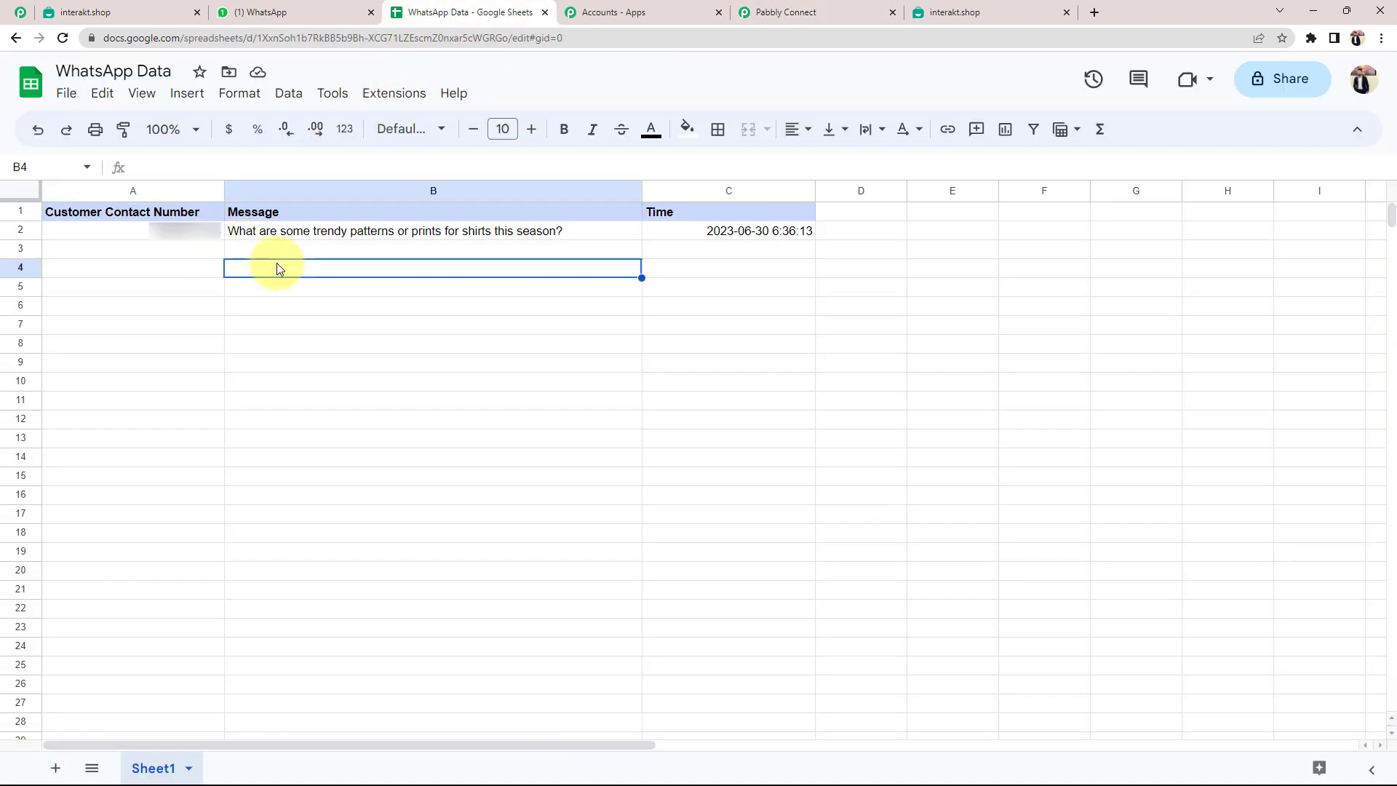
click(754, 6)
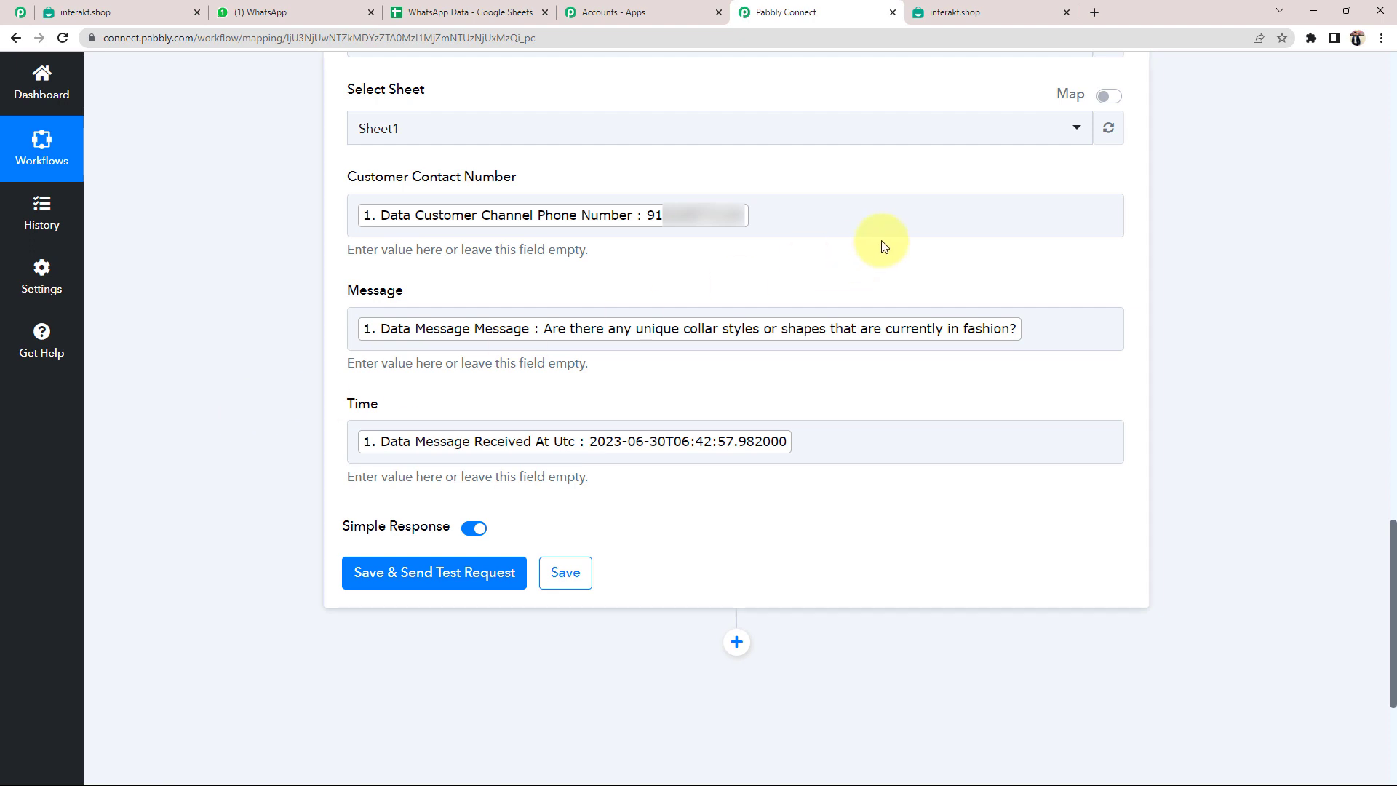
click(868, 225)
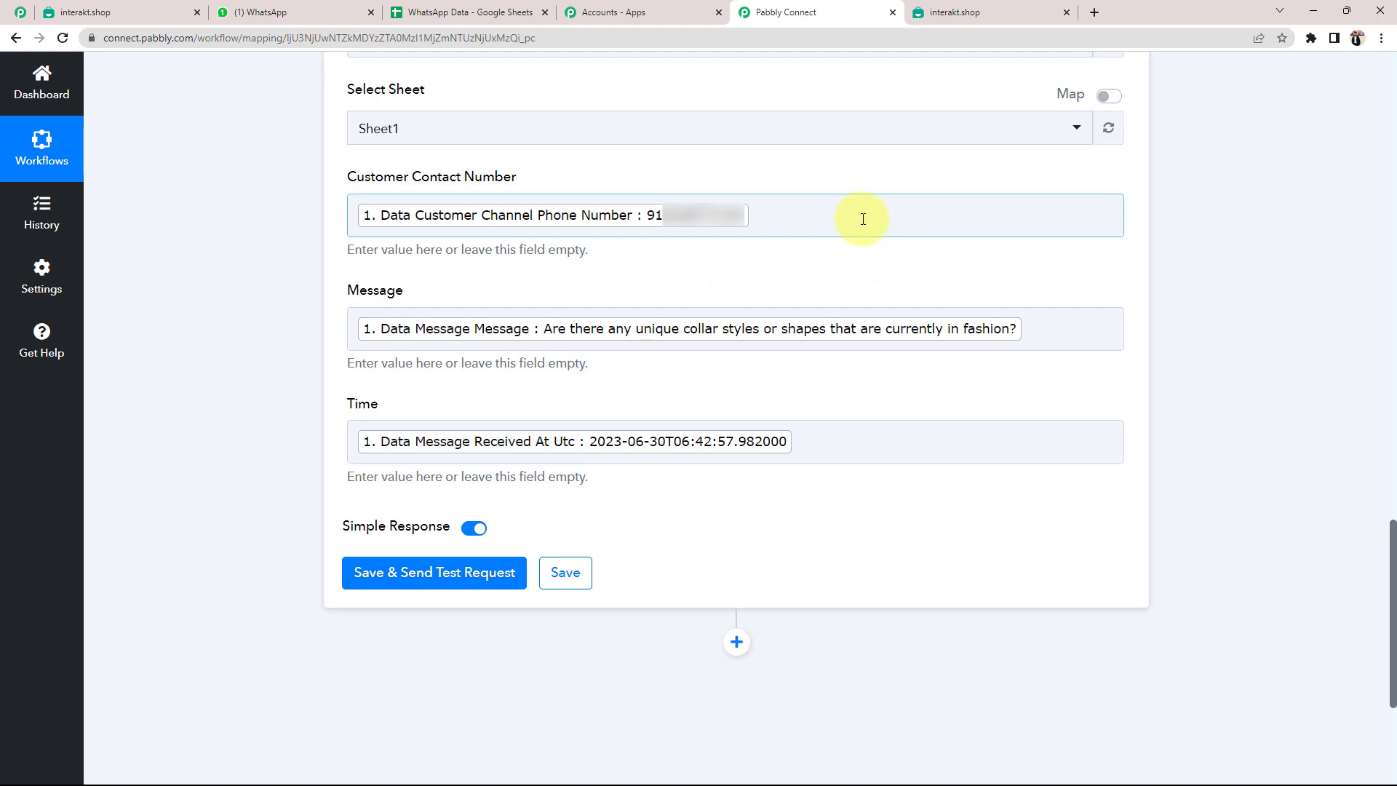
click(367, 339)
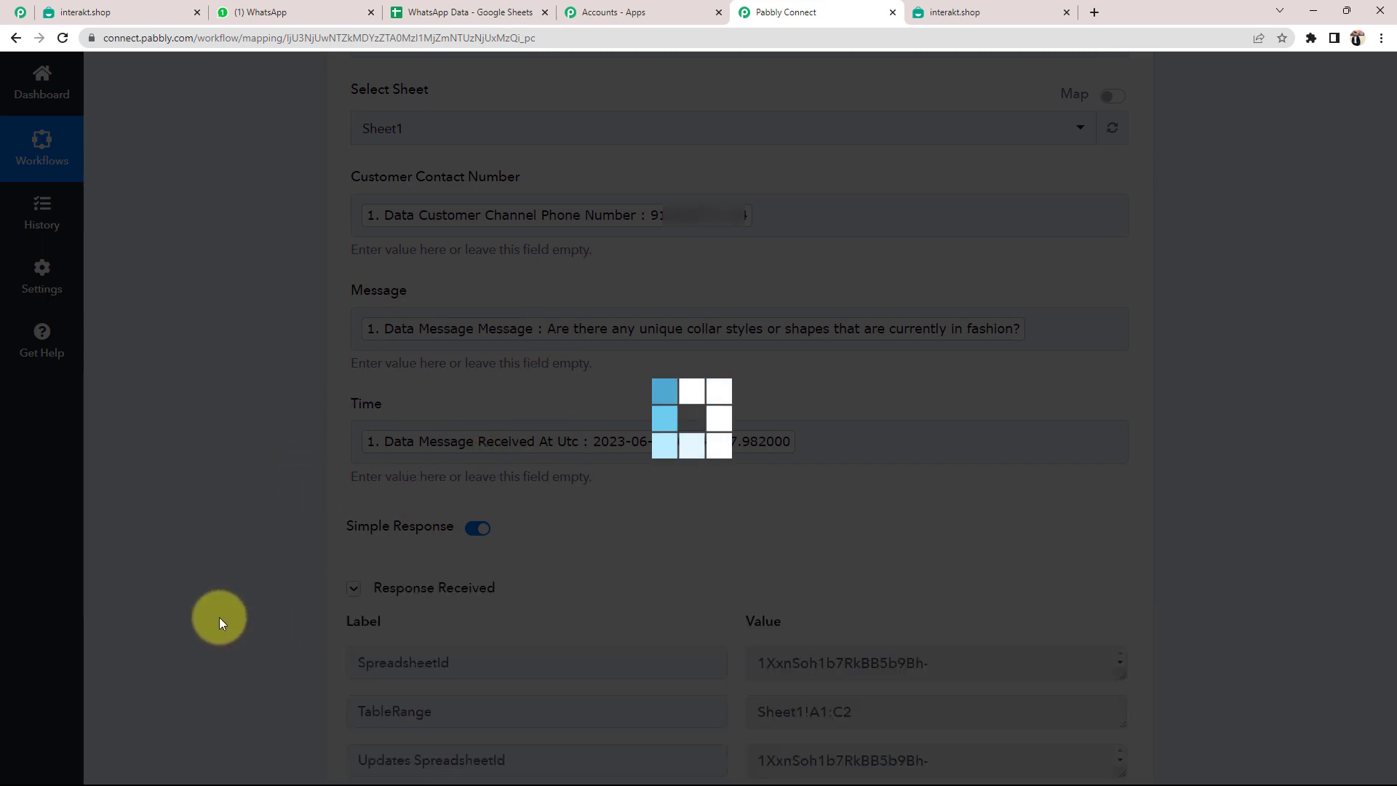
Review the Google Sheets action's test response, including the updated range, rows, columns and cells, against the mapped fields
scroll(233, 627, down, 5)
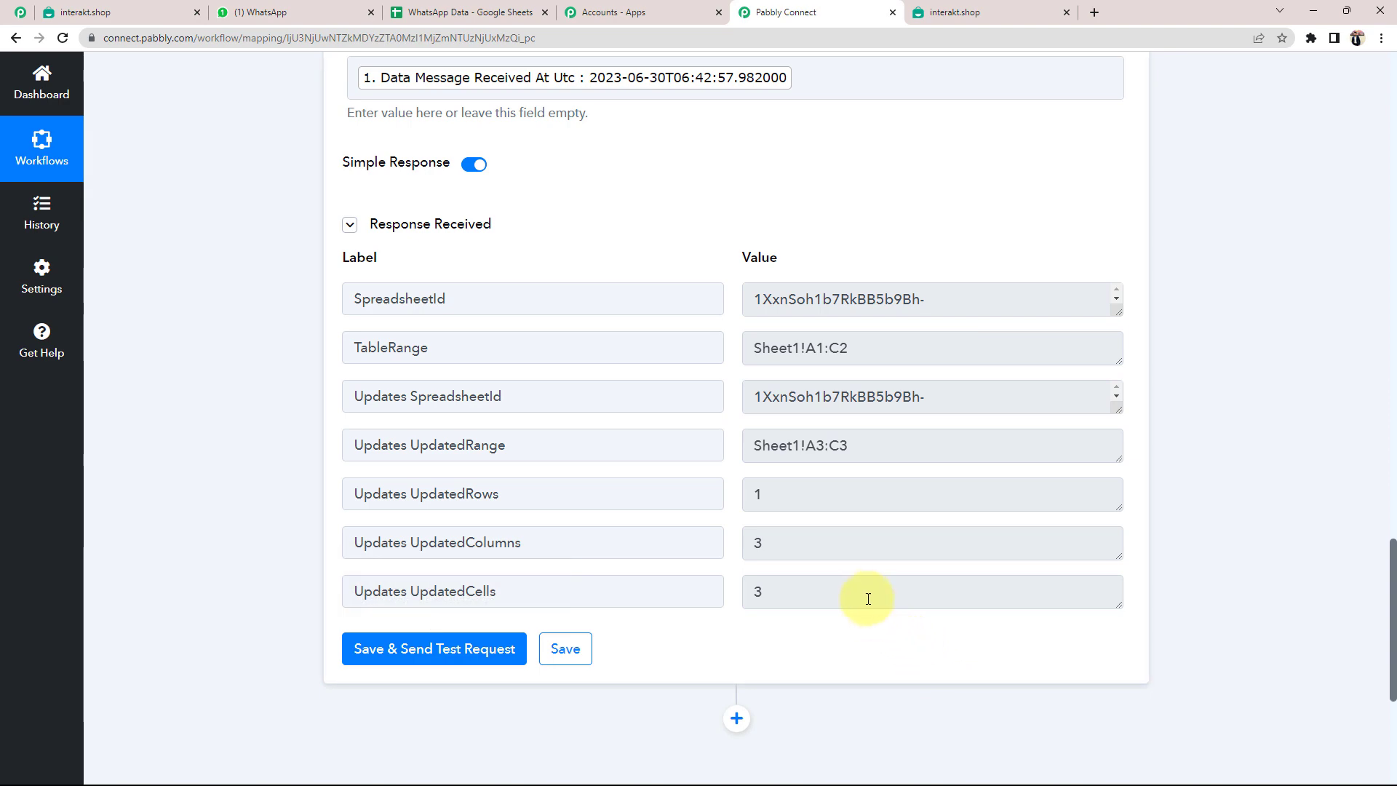
drag(866, 598, 475, 543)
click(237, 410)
scroll(283, 479, up, 3)
scroll(282, 479, up, 2)
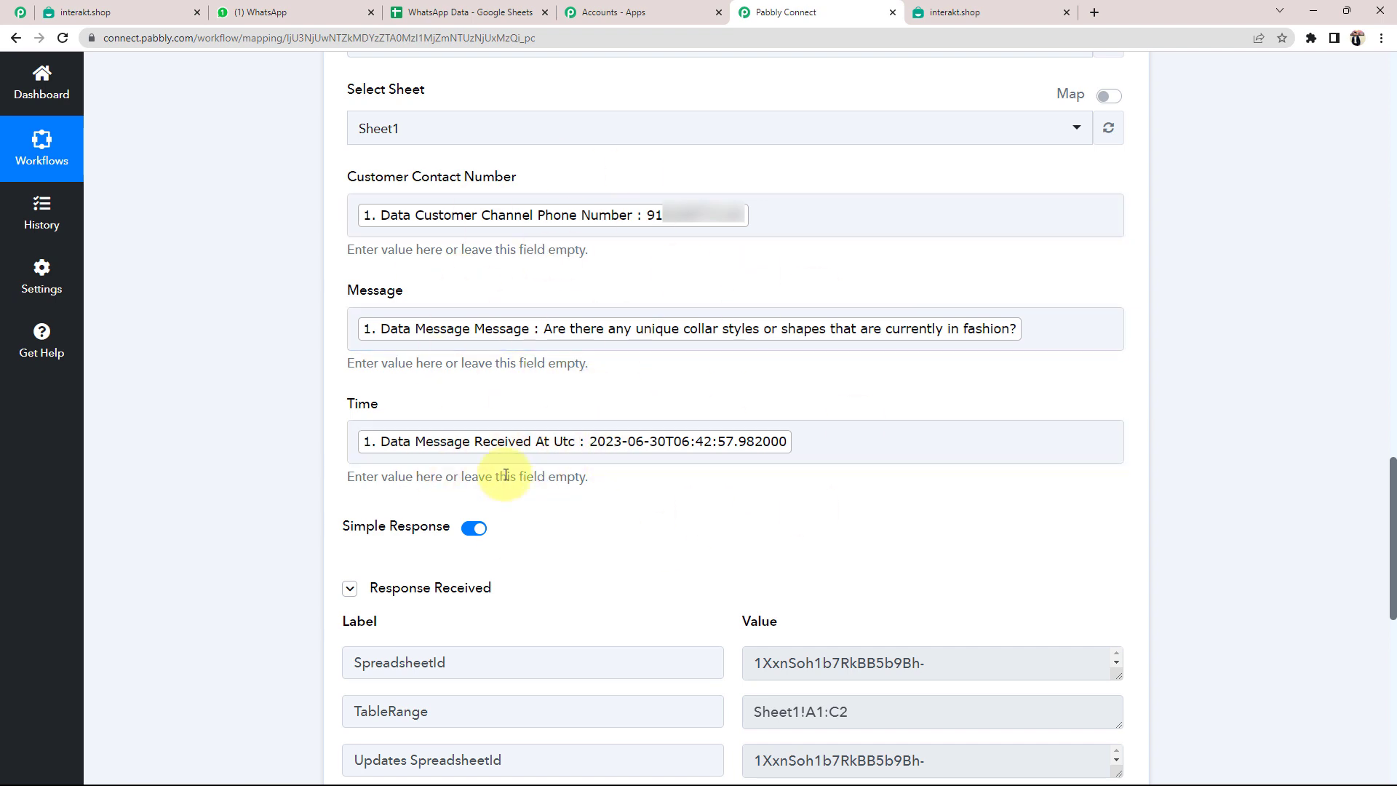
Switch to the WhatsApp Data spreadsheet and check the customer contact number, message and time in row 3
click(462, 12)
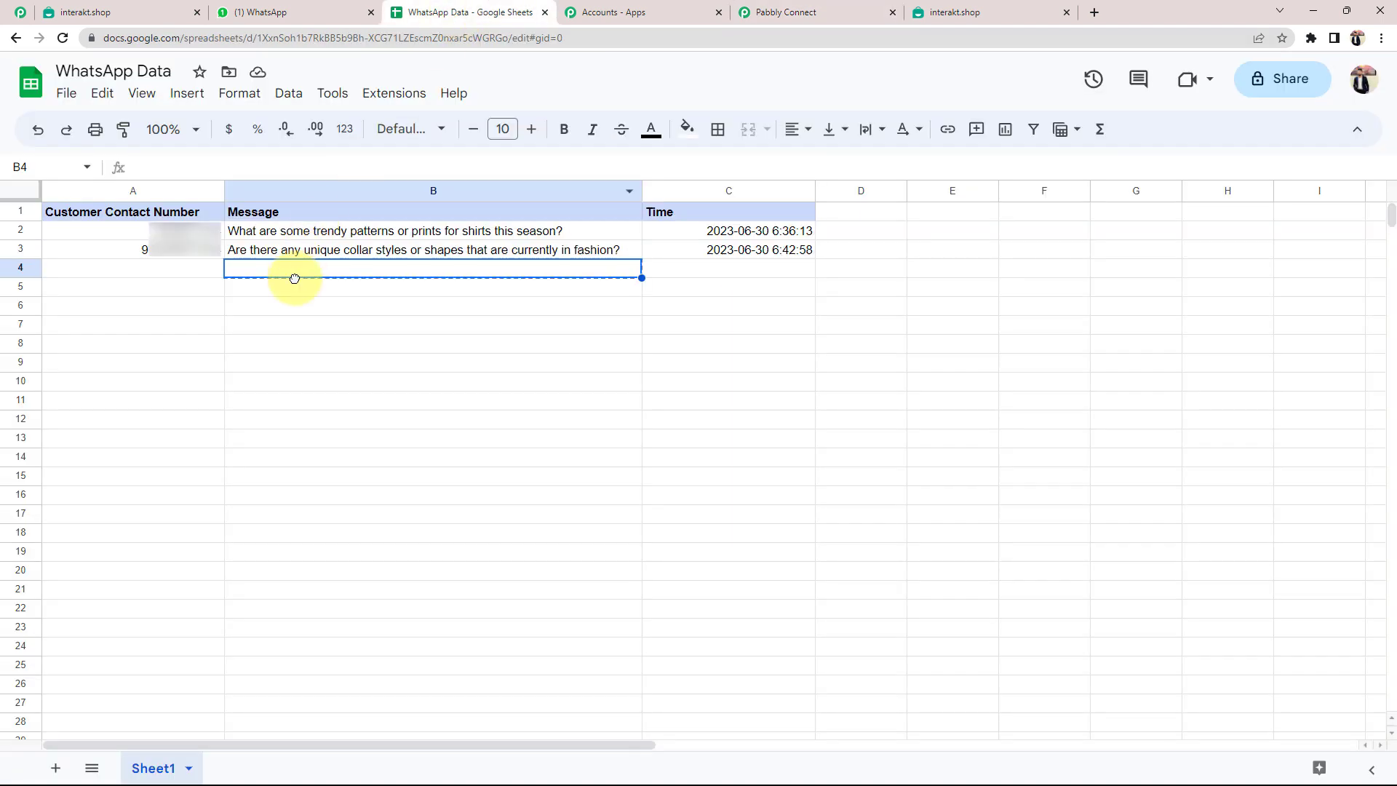
click(203, 366)
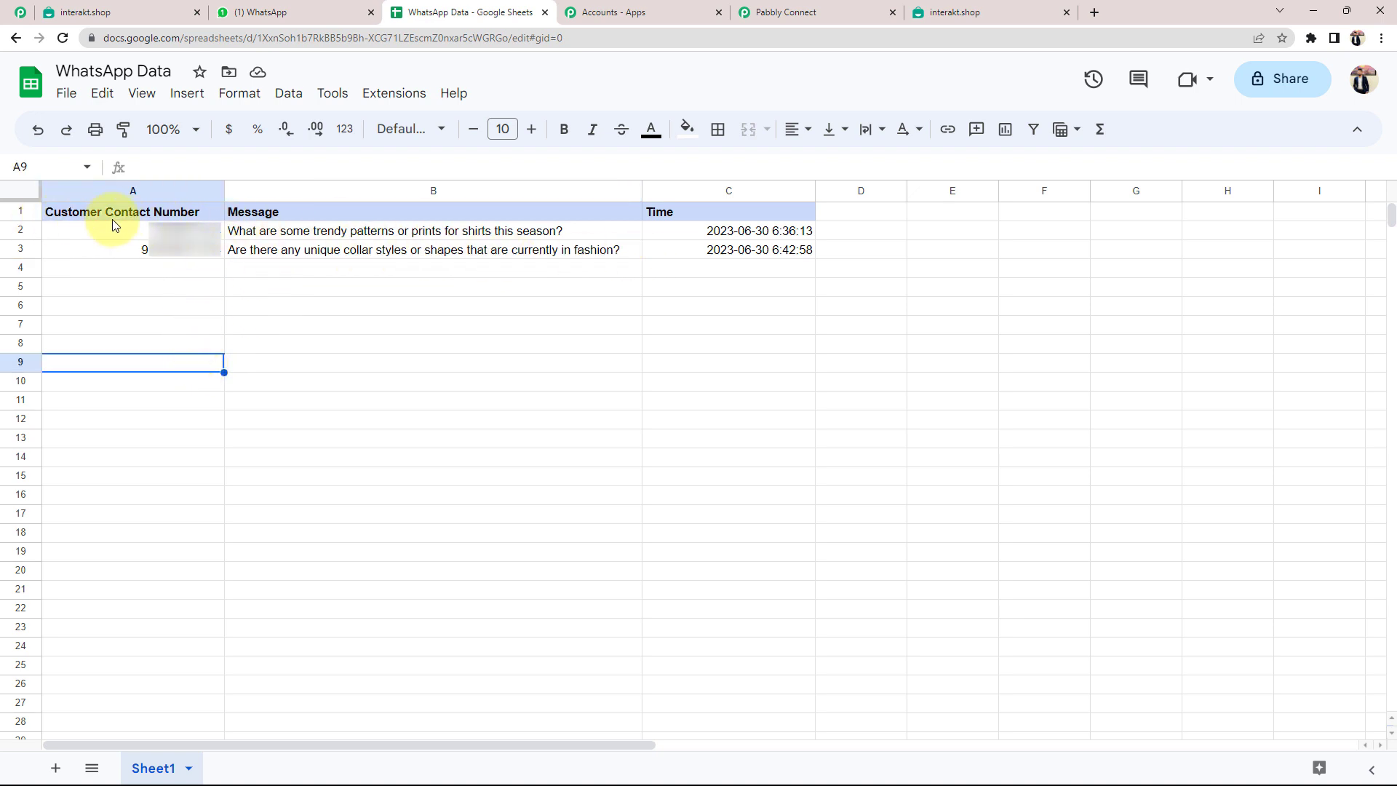
click(169, 251)
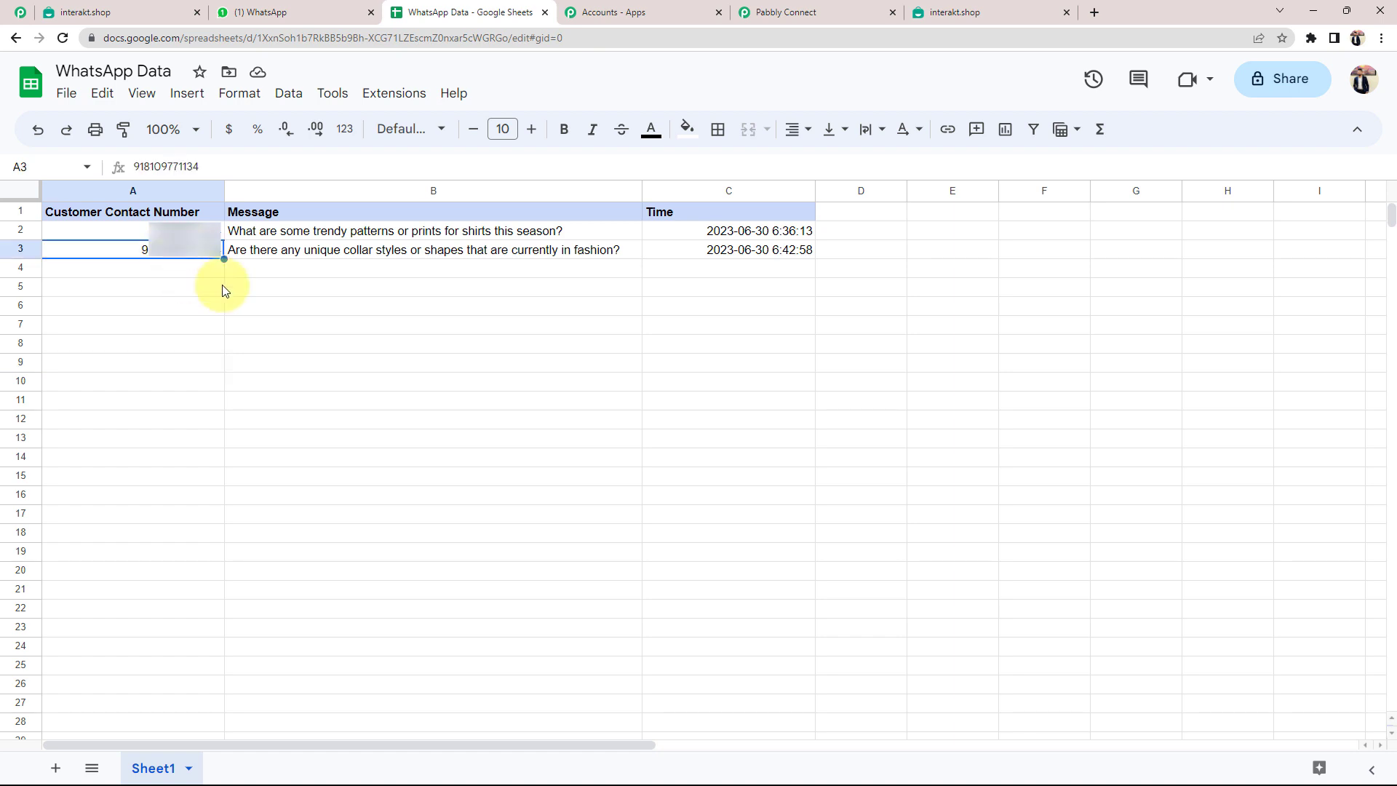
click(237, 305)
click(273, 254)
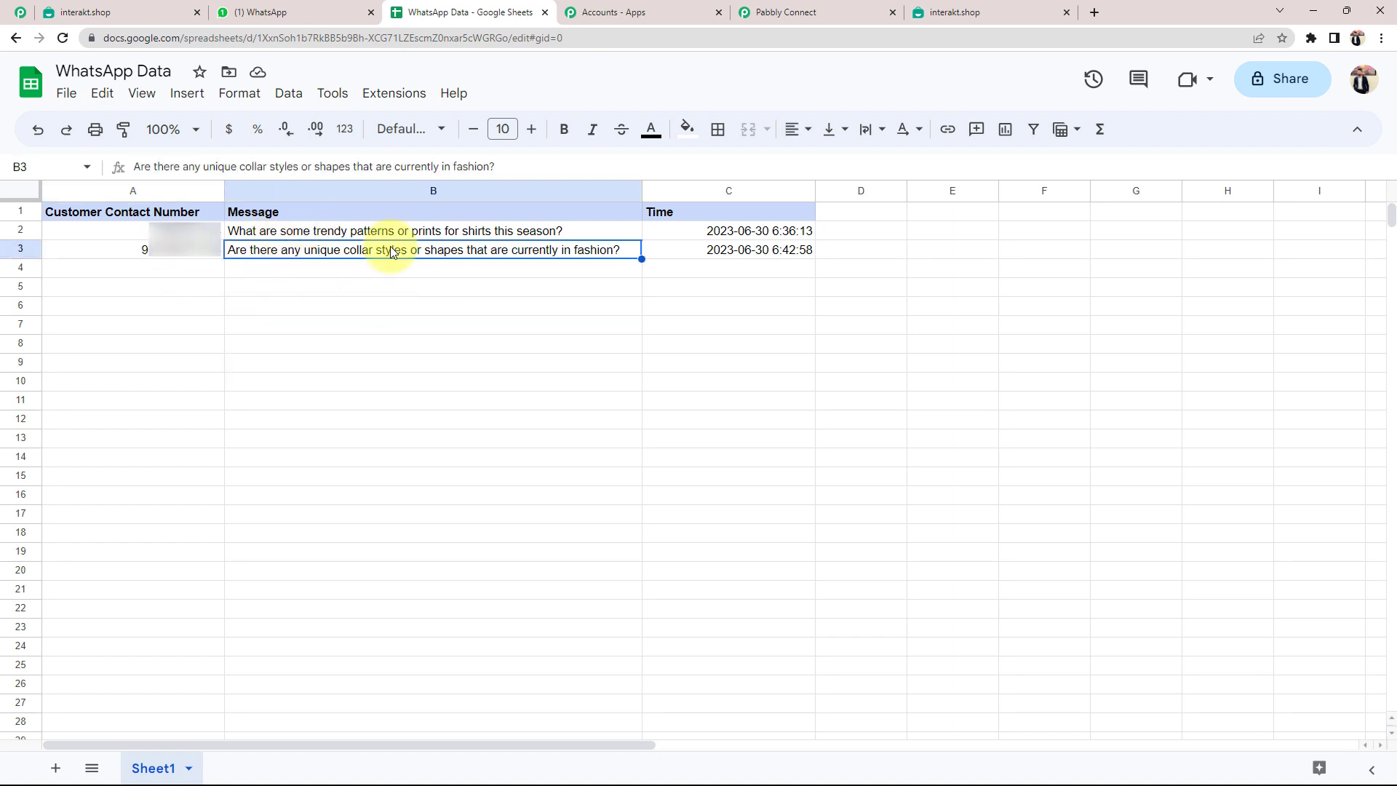
click(723, 251)
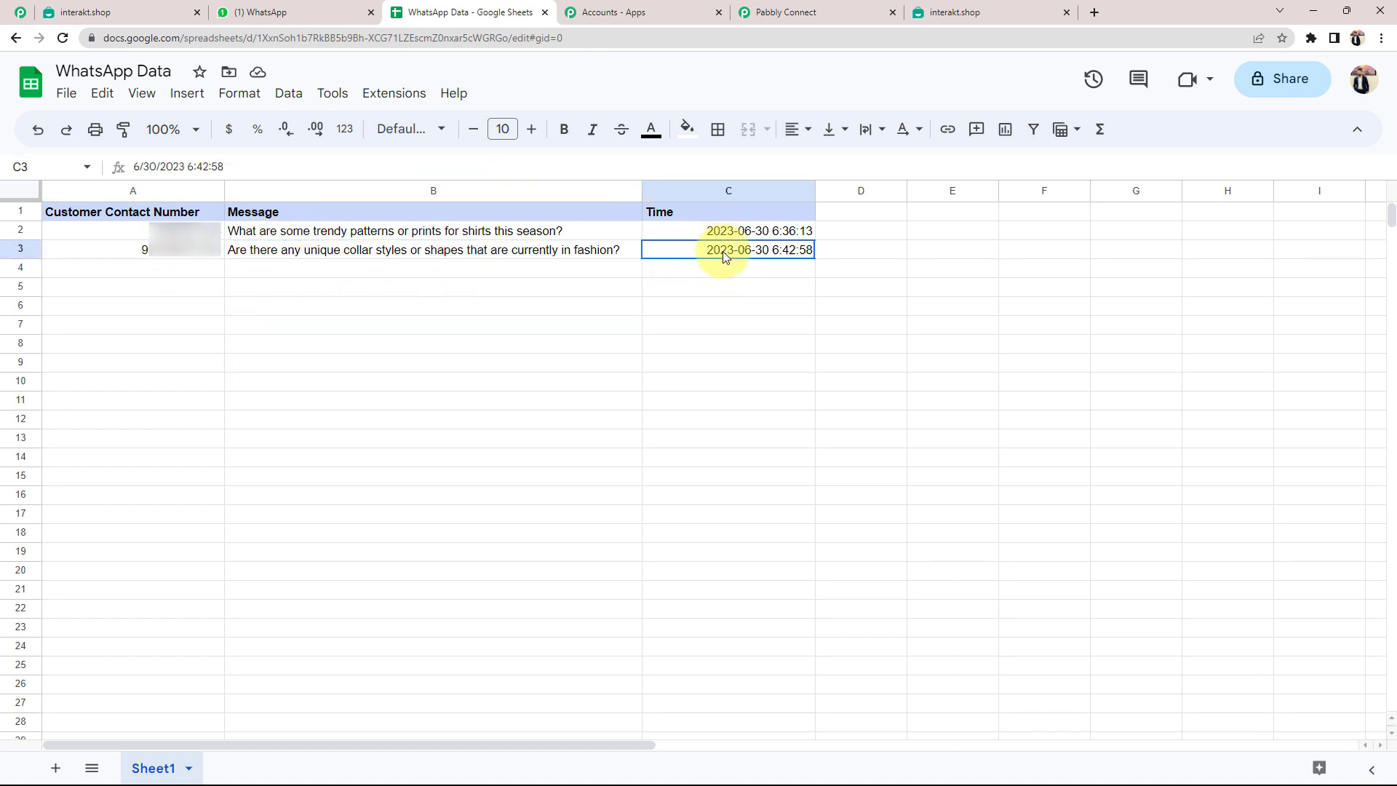
click(528, 341)
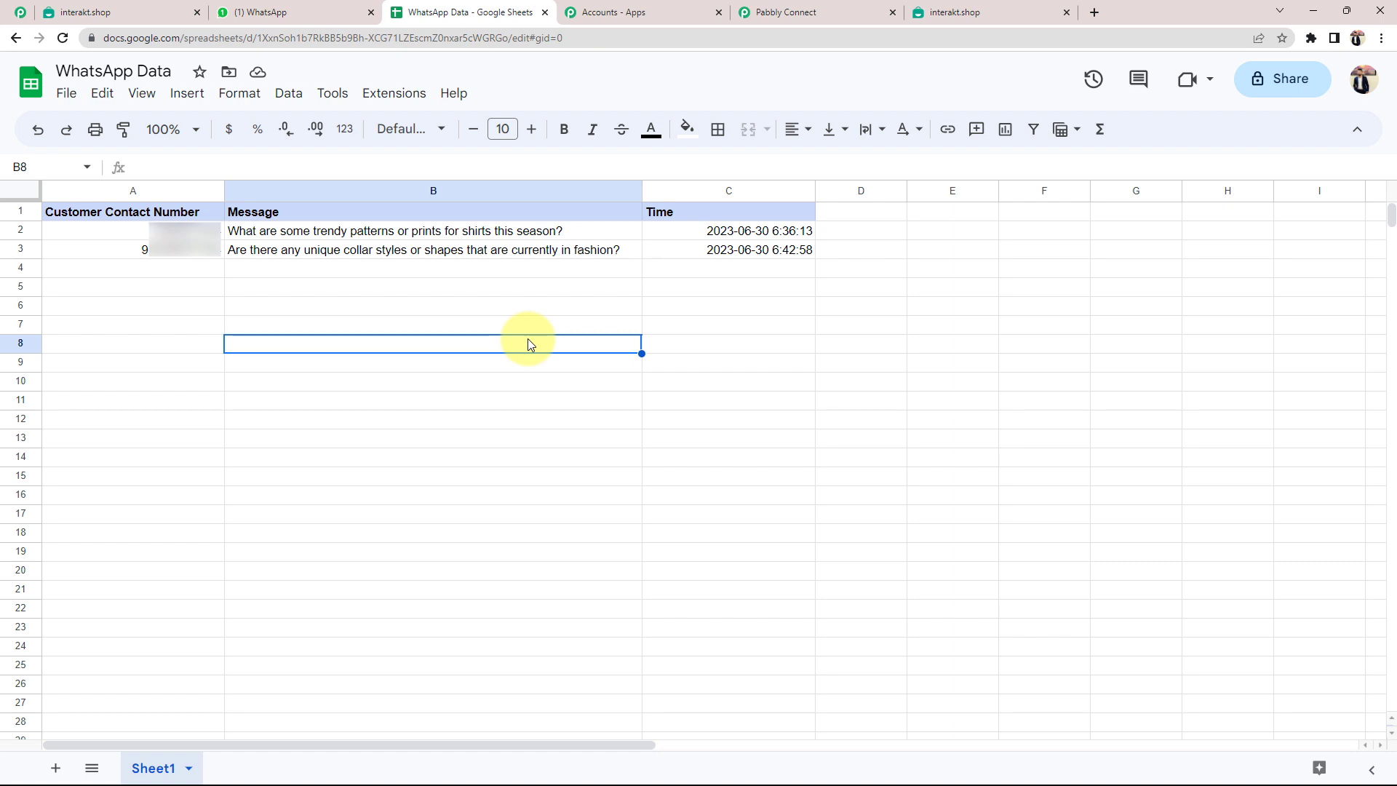
Return to the Pabbly Connect workflow and collapse the Interakt trigger and Google Sheets action details
click(816, 9)
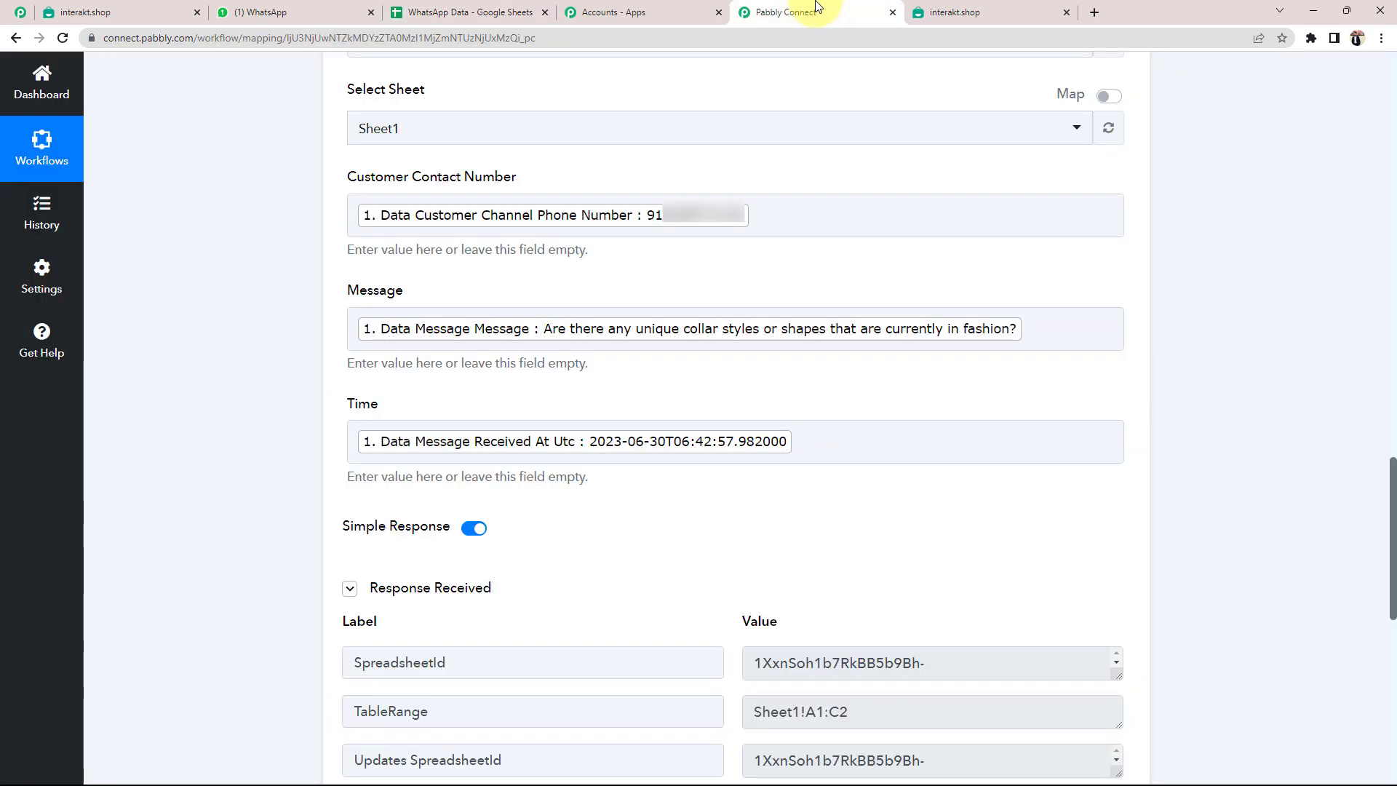
scroll(276, 507, up, 10)
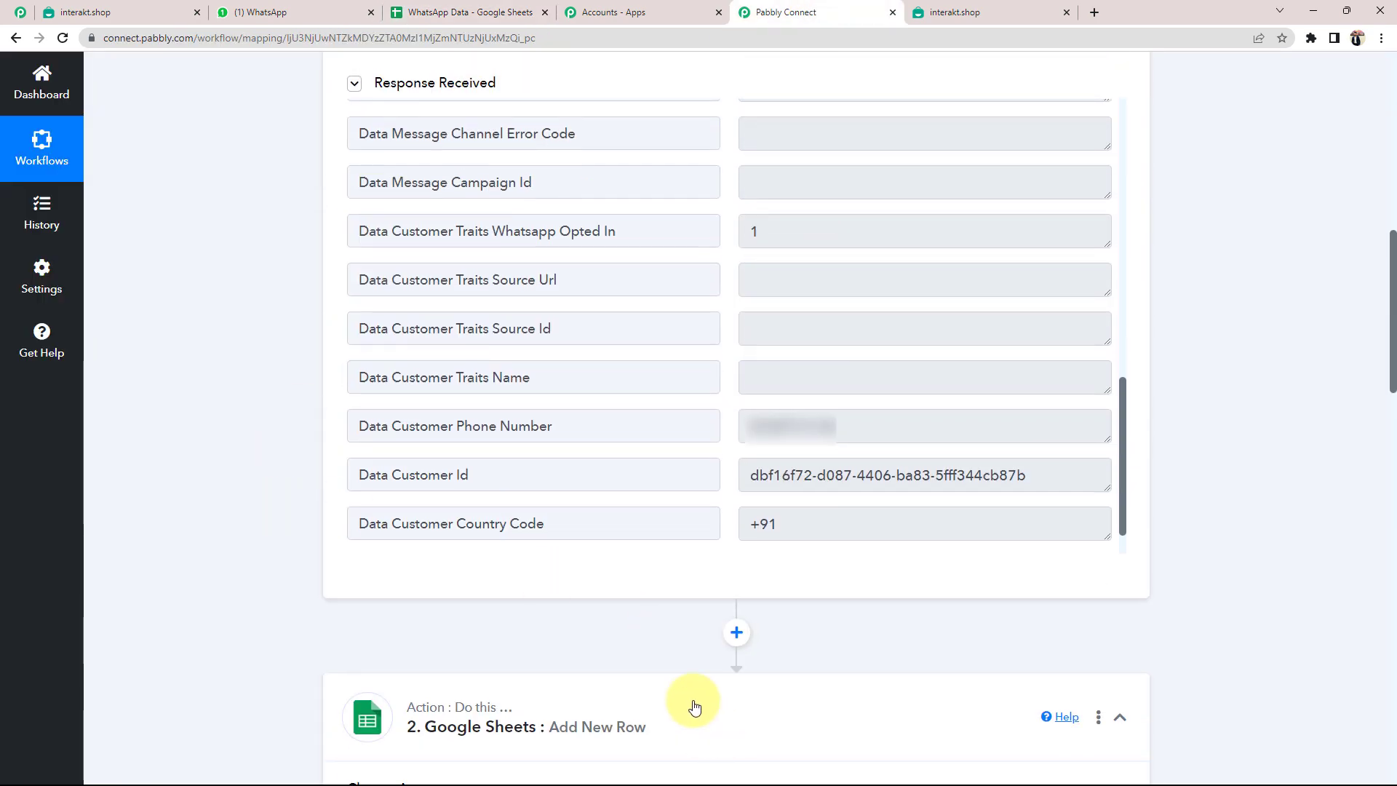
scroll(700, 699, up, 10)
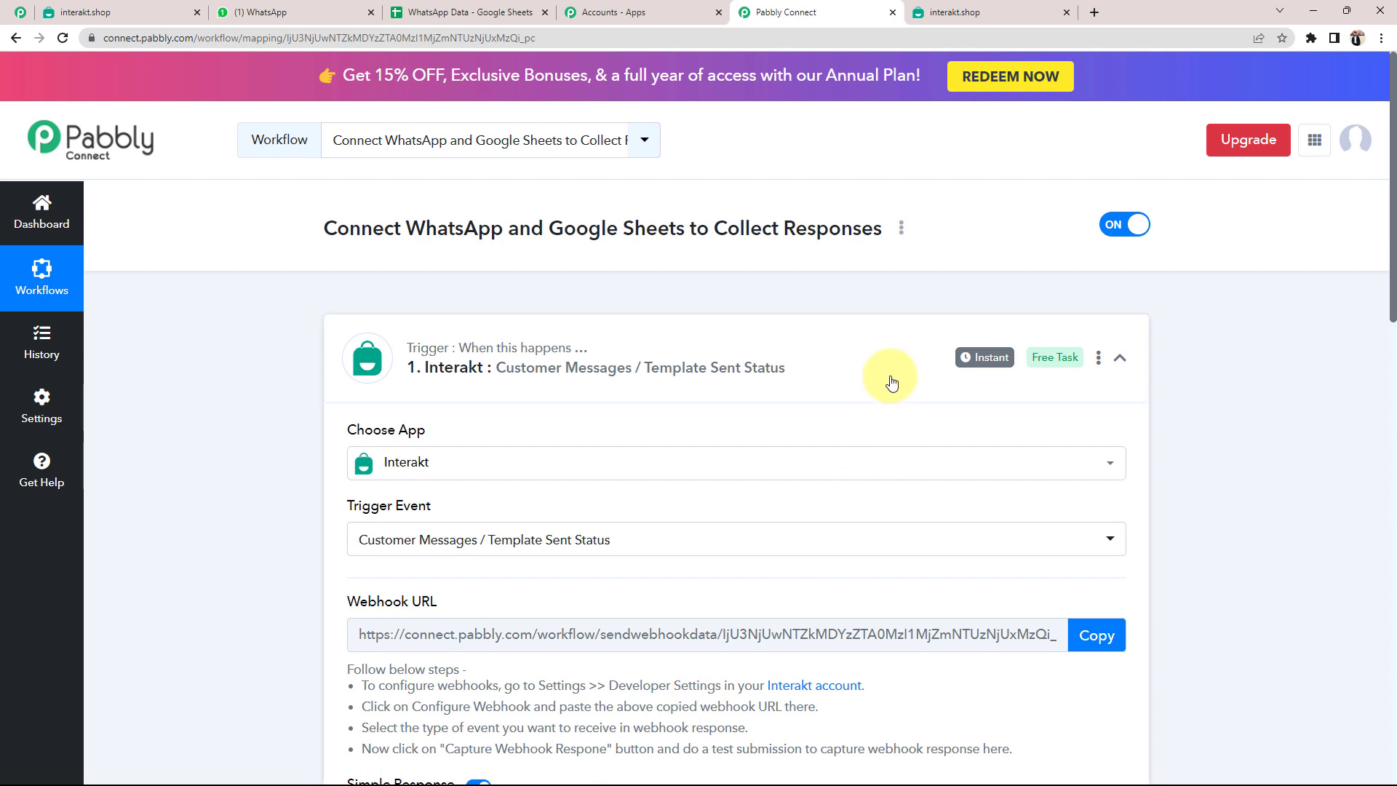
click(837, 382)
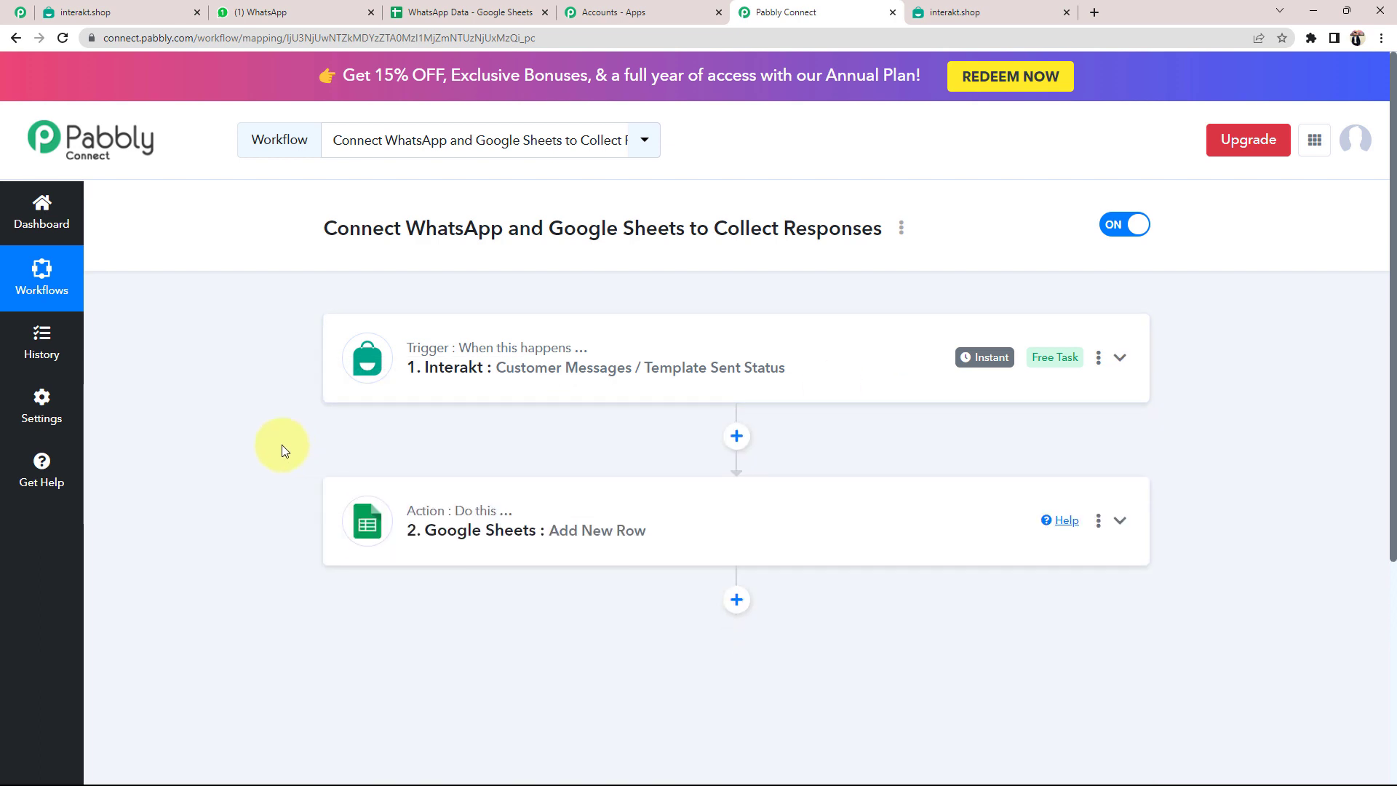